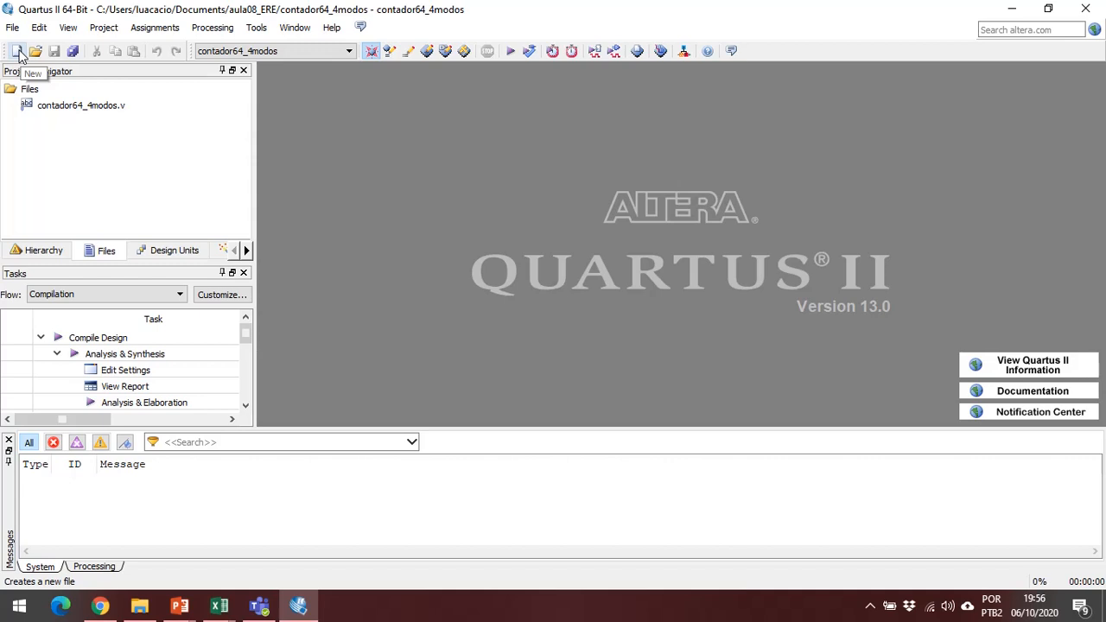
Open the Verilog source of contador64_4modos from the project hierarchy and review its code.
click(55, 253)
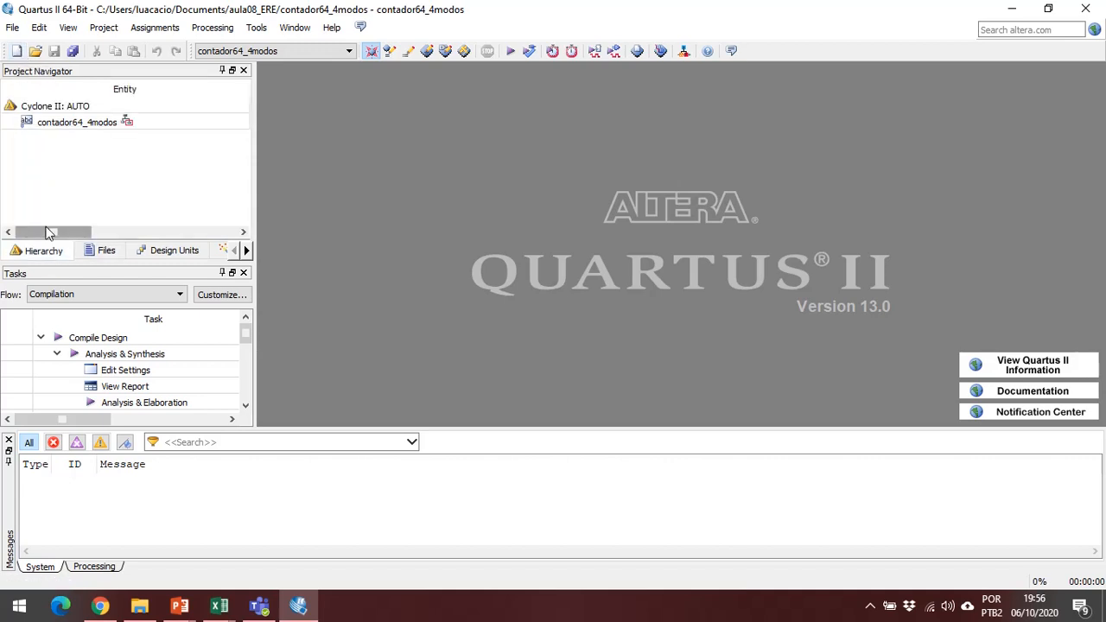
click(95, 122)
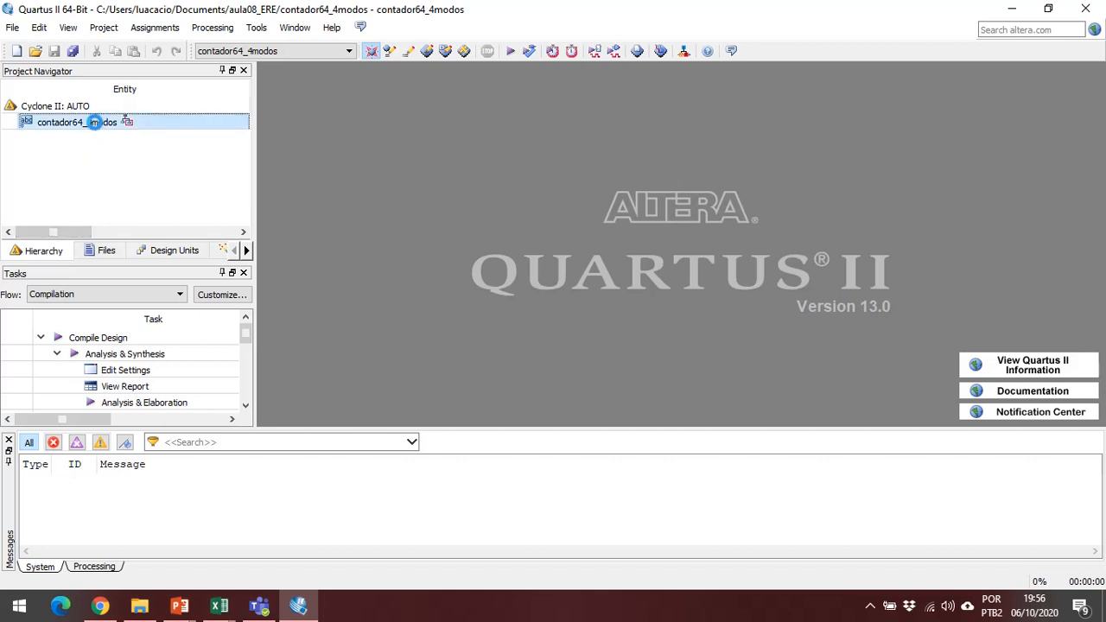
double_click(95, 122)
scroll(550, 269, down, 4)
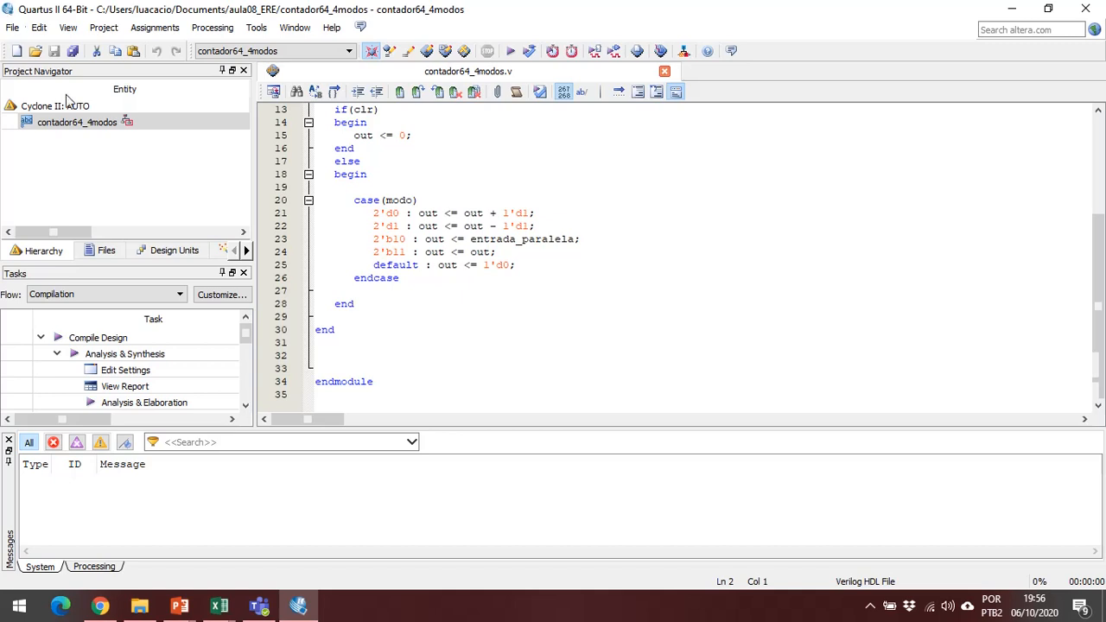
Create a new University Program VWF waveform file for simulating the counter.
click(17, 53)
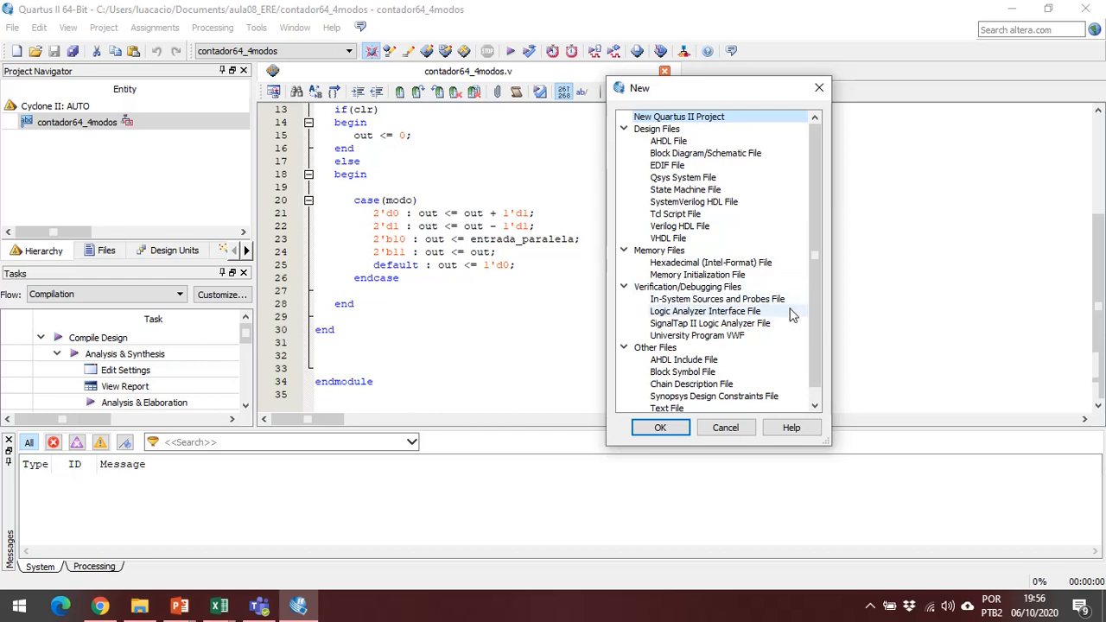
click(757, 341)
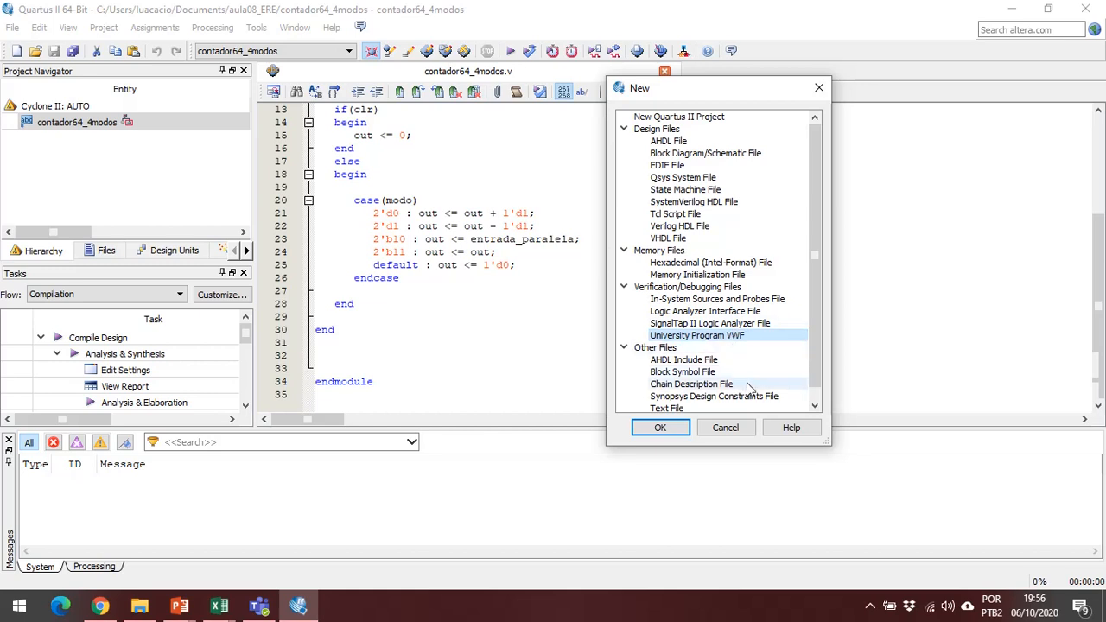
click(657, 428)
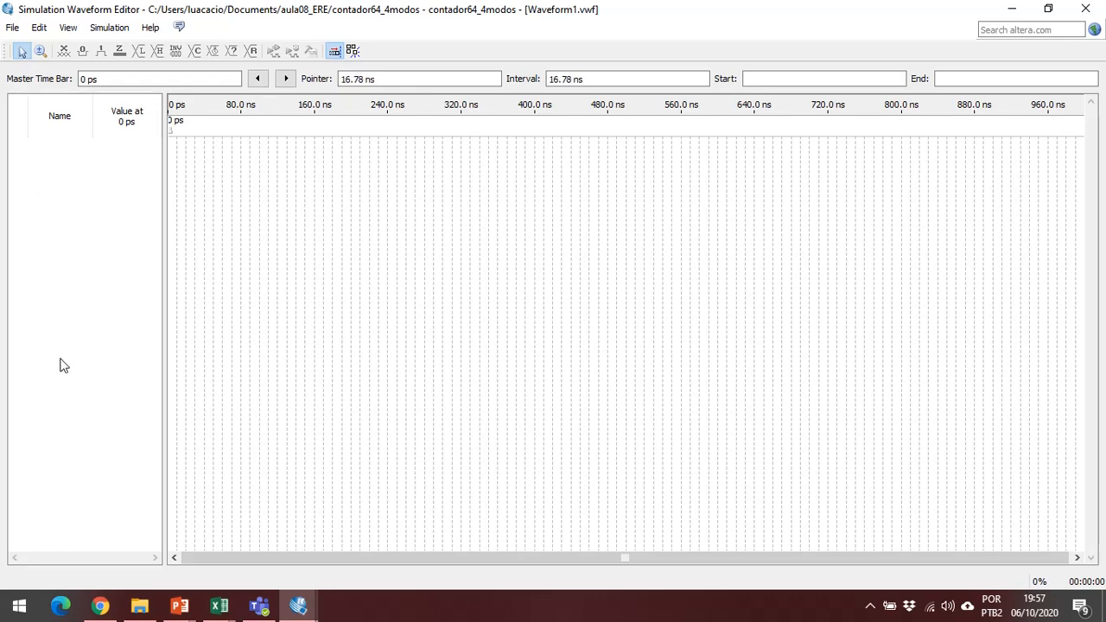
right_click(79, 160)
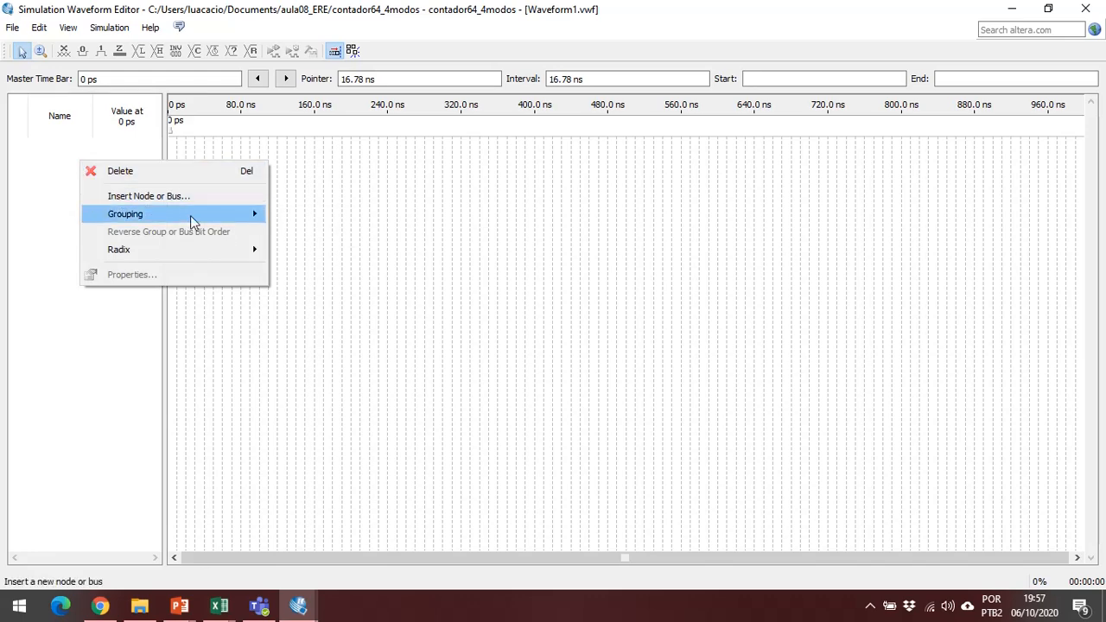
mouse_move(210, 205)
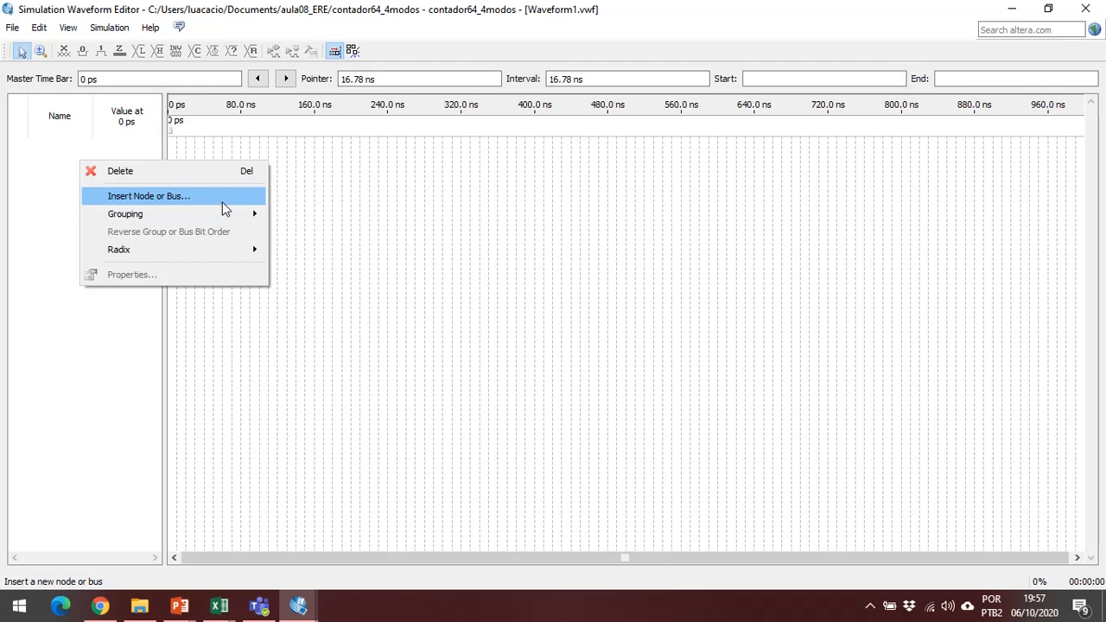
click(223, 208)
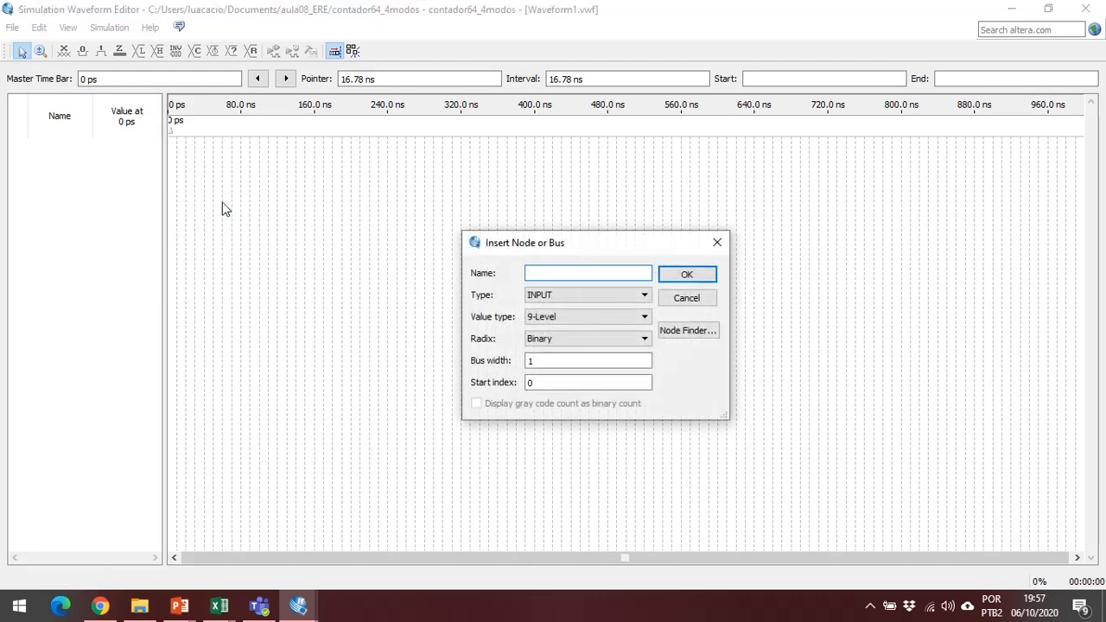
drag(507, 248, 489, 182)
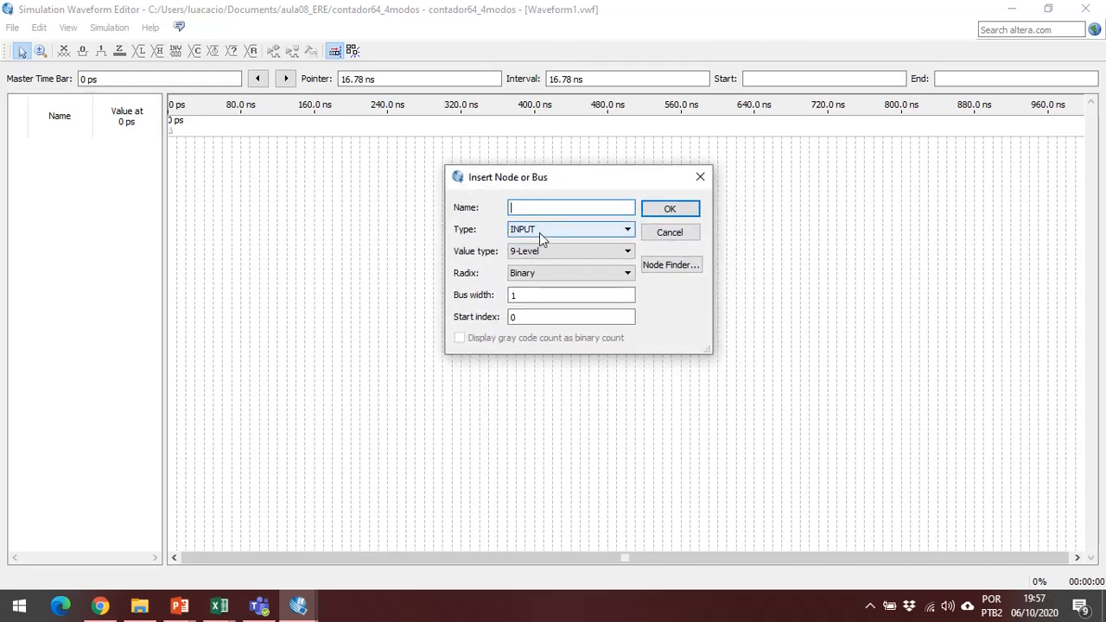
click(526, 252)
click(528, 262)
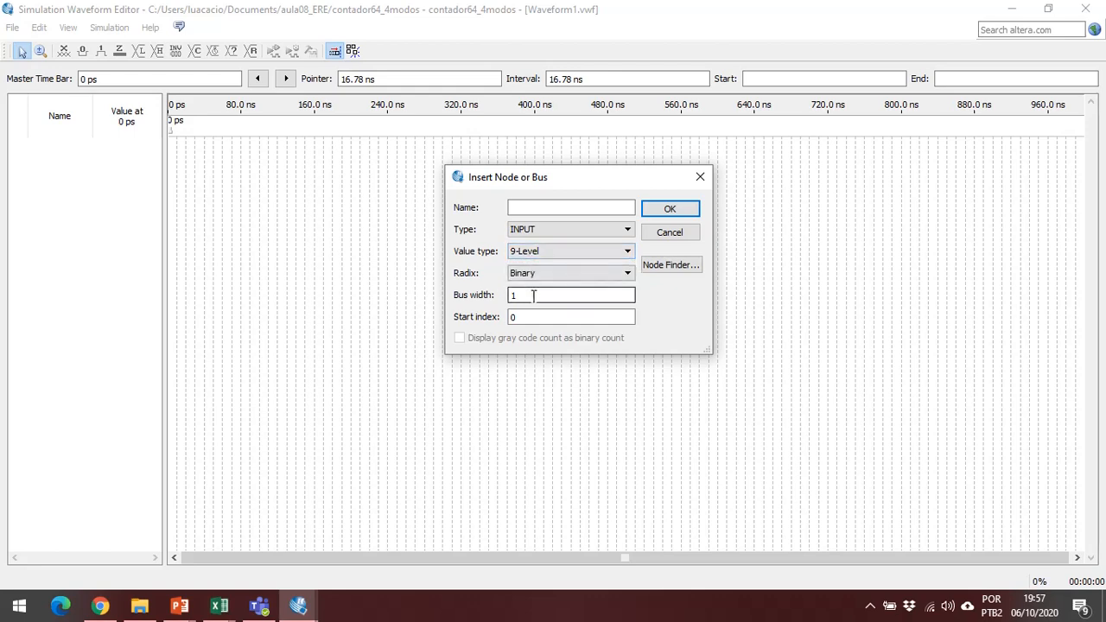
click(526, 209)
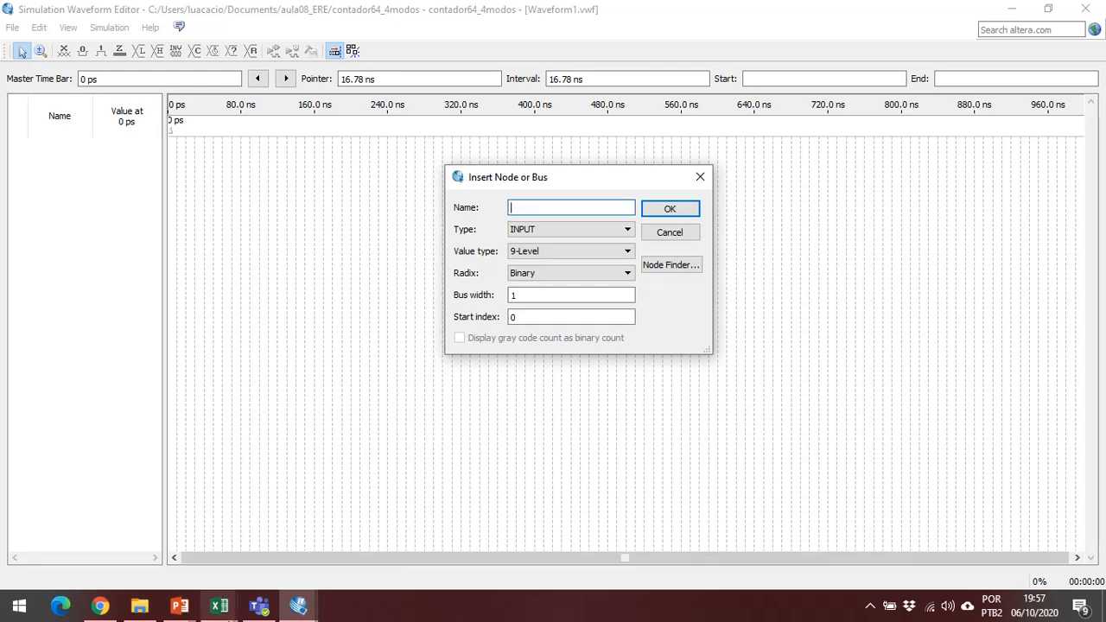
click(298, 605)
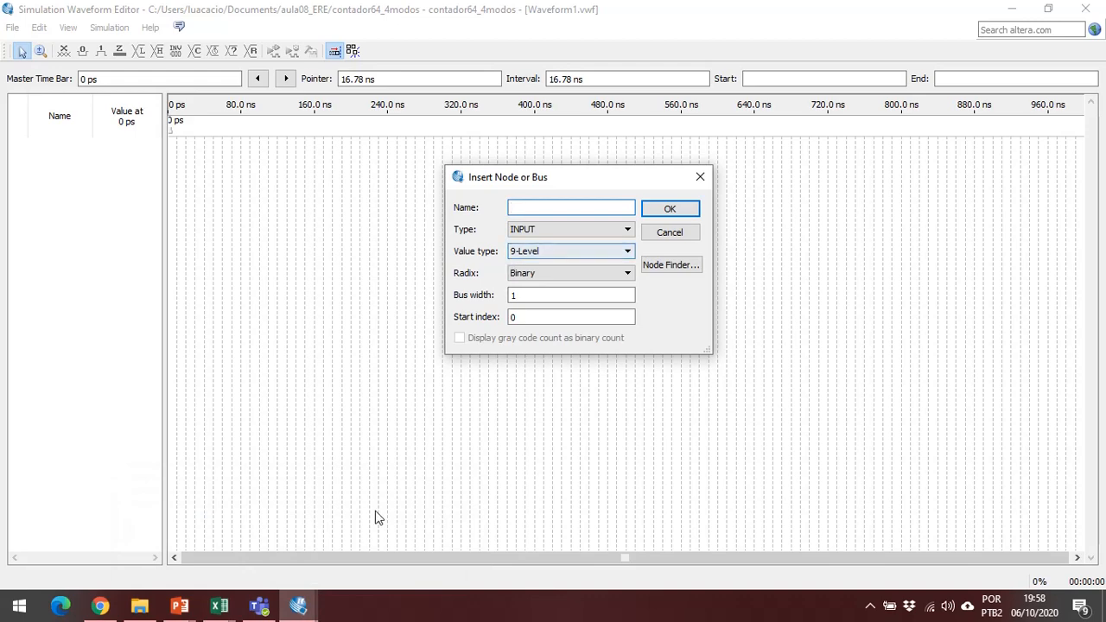
click(669, 233)
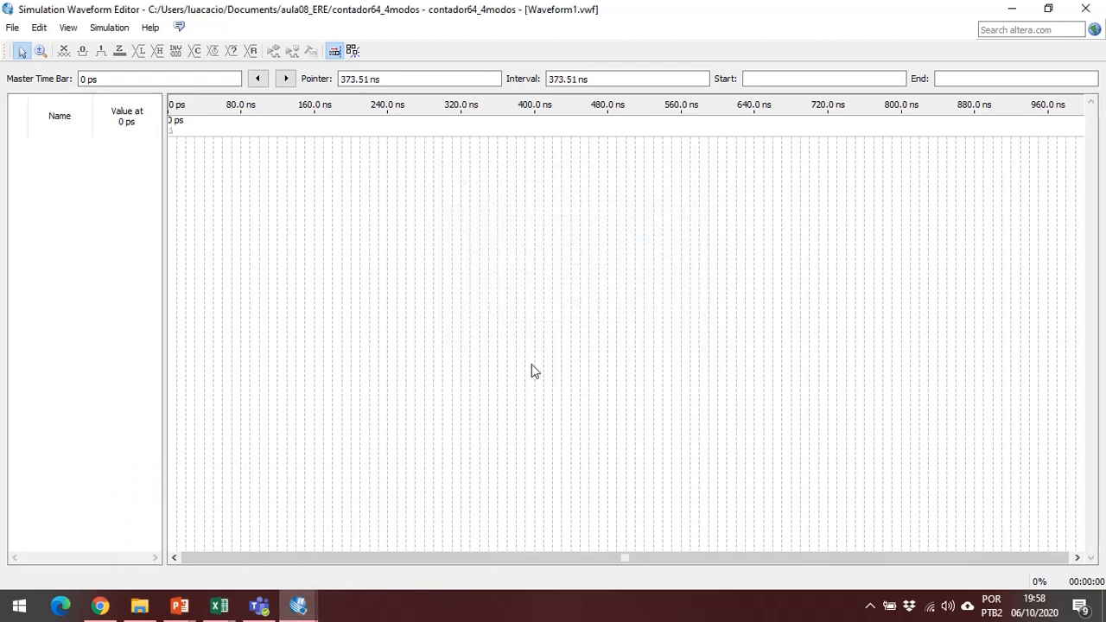
Switch back to the Quartus II main window and check the input and output declarations in contador64_4modos.v.
click(298, 605)
click(250, 542)
scroll(337, 195, up, 4)
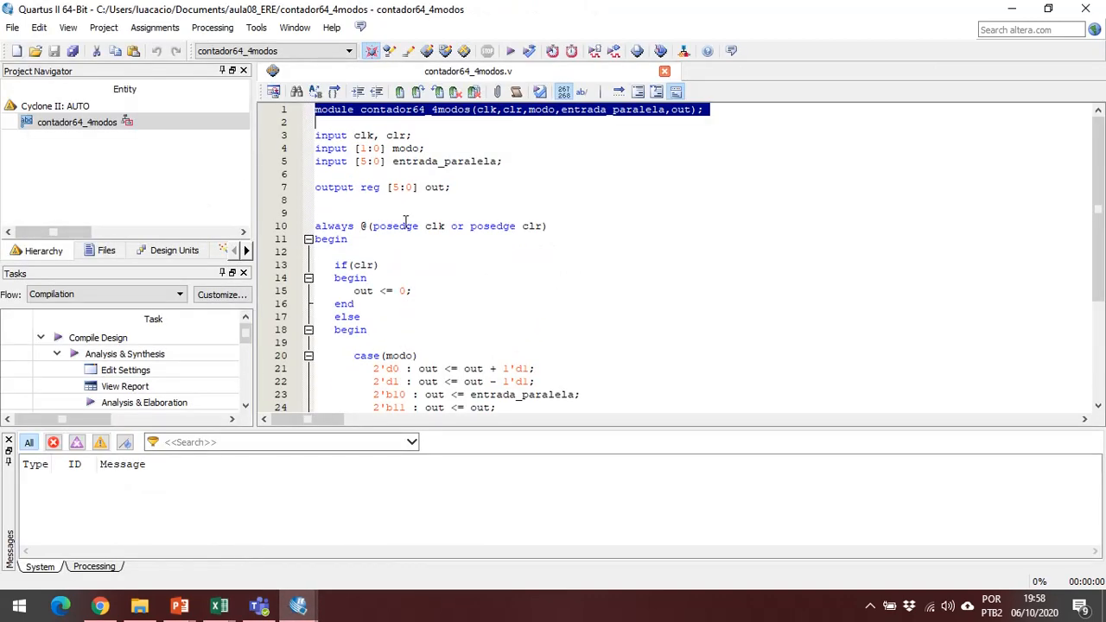
click(391, 188)
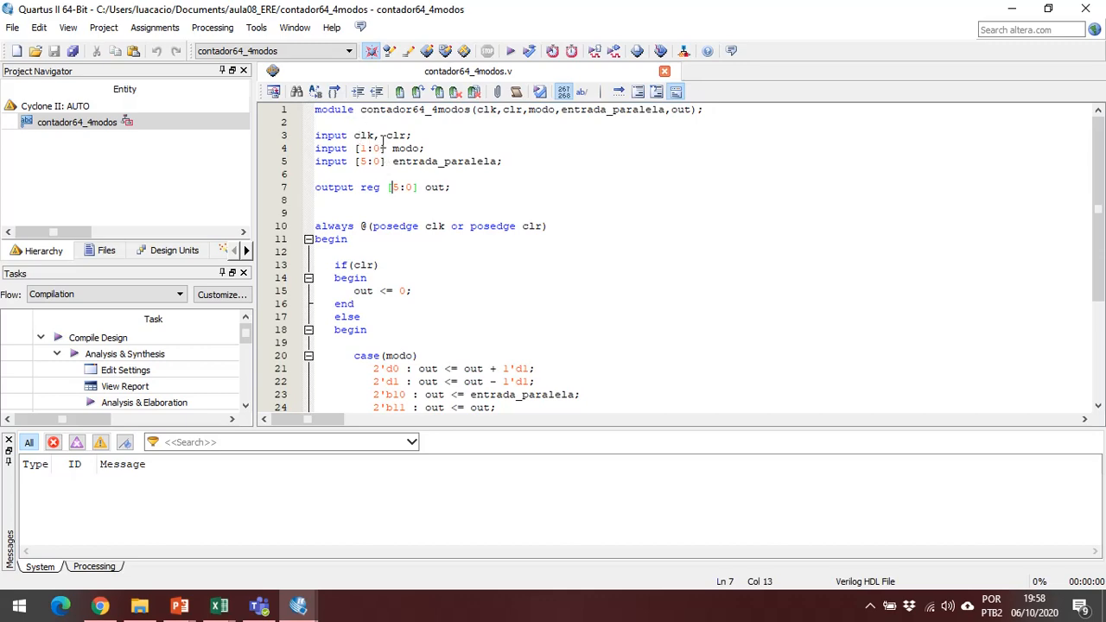
Return to the Simulation Waveform Editor and insert an INPUT node named clk with value type 9-Level and Binary radix.
click(298, 605)
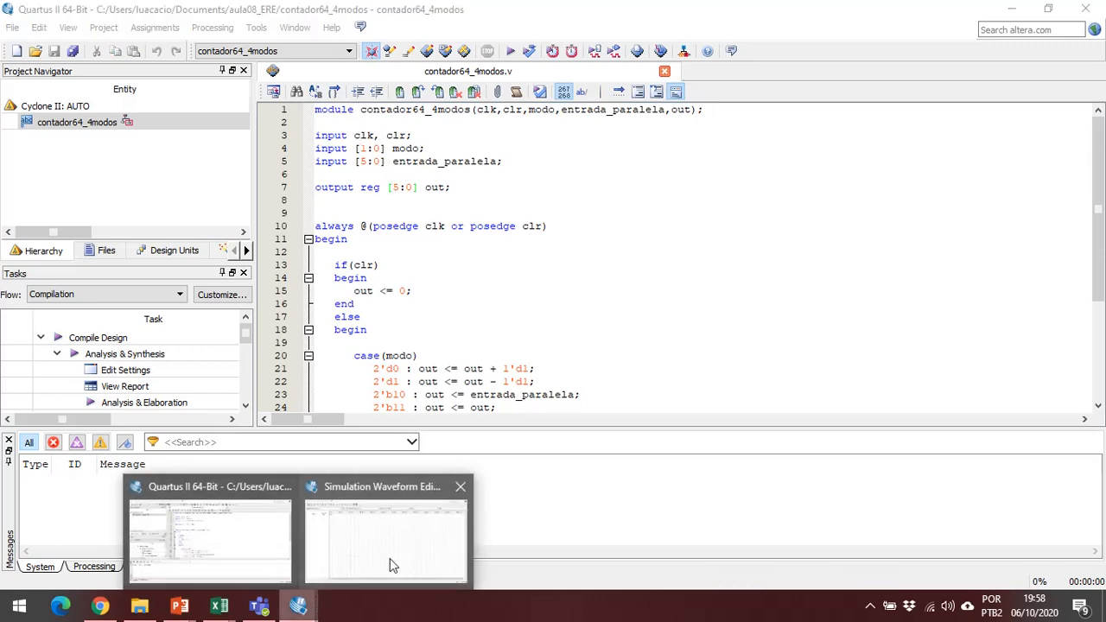
click(390, 558)
right_click(75, 173)
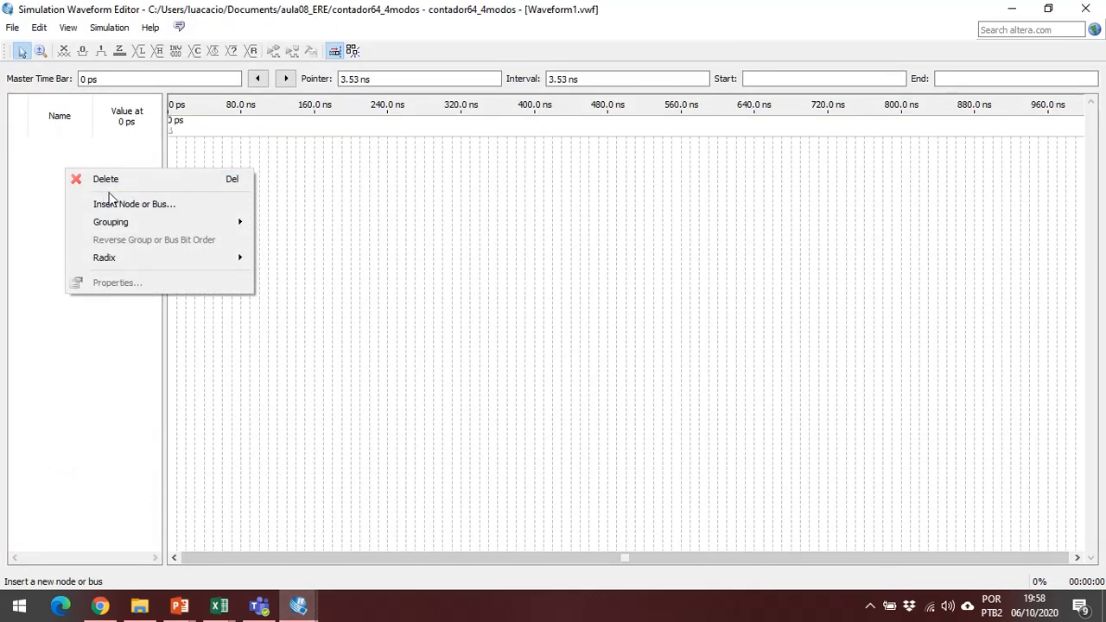
click(141, 202)
text(clk)
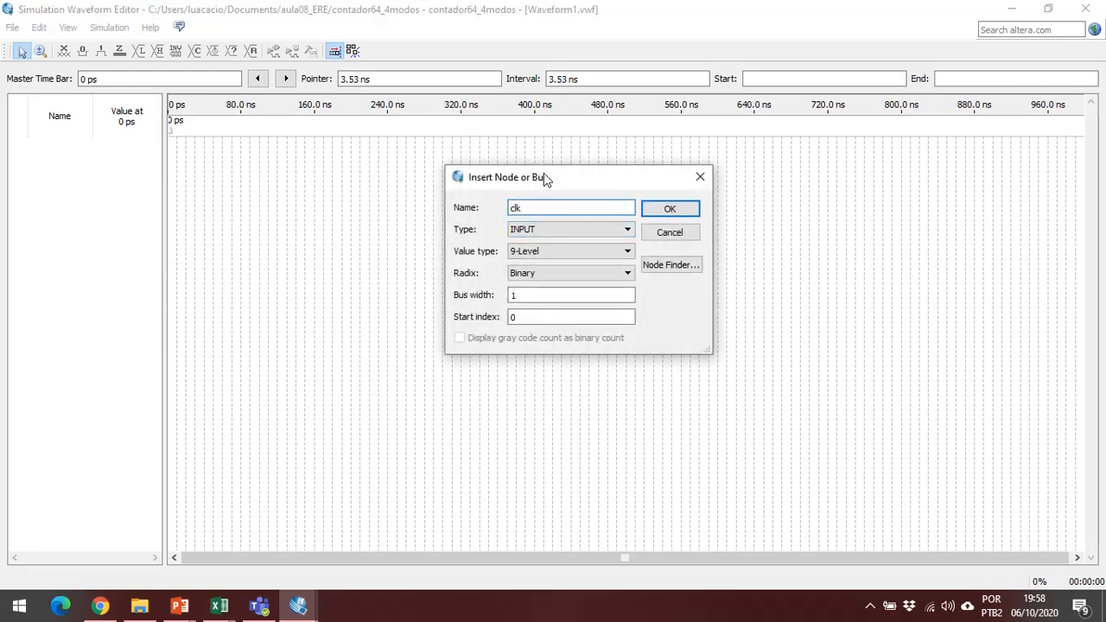
click(561, 229)
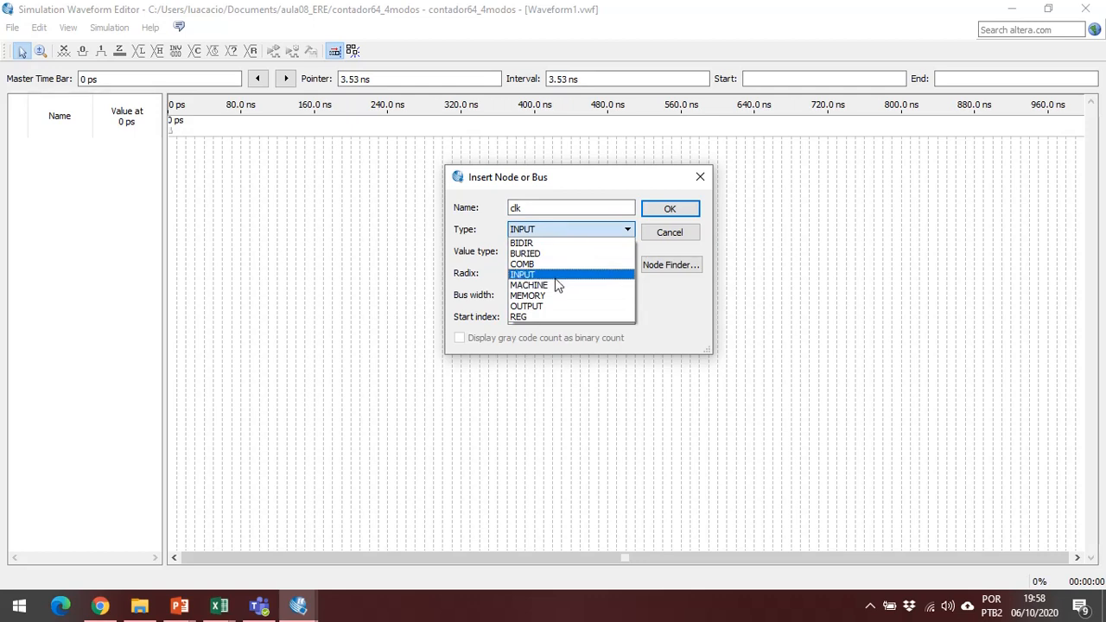
click(555, 276)
click(567, 248)
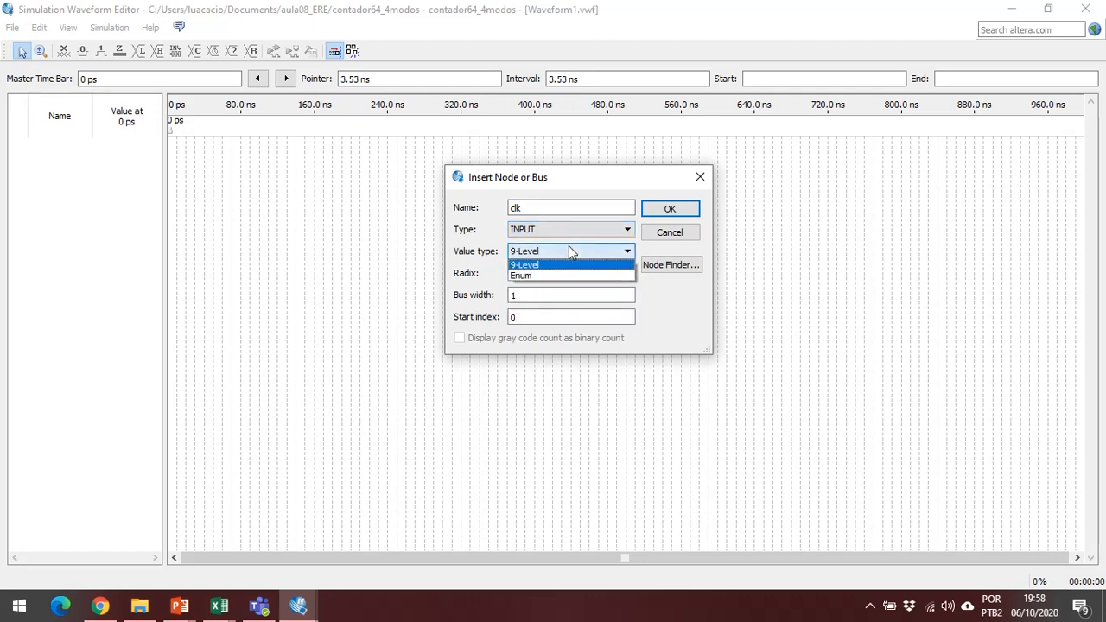
click(597, 265)
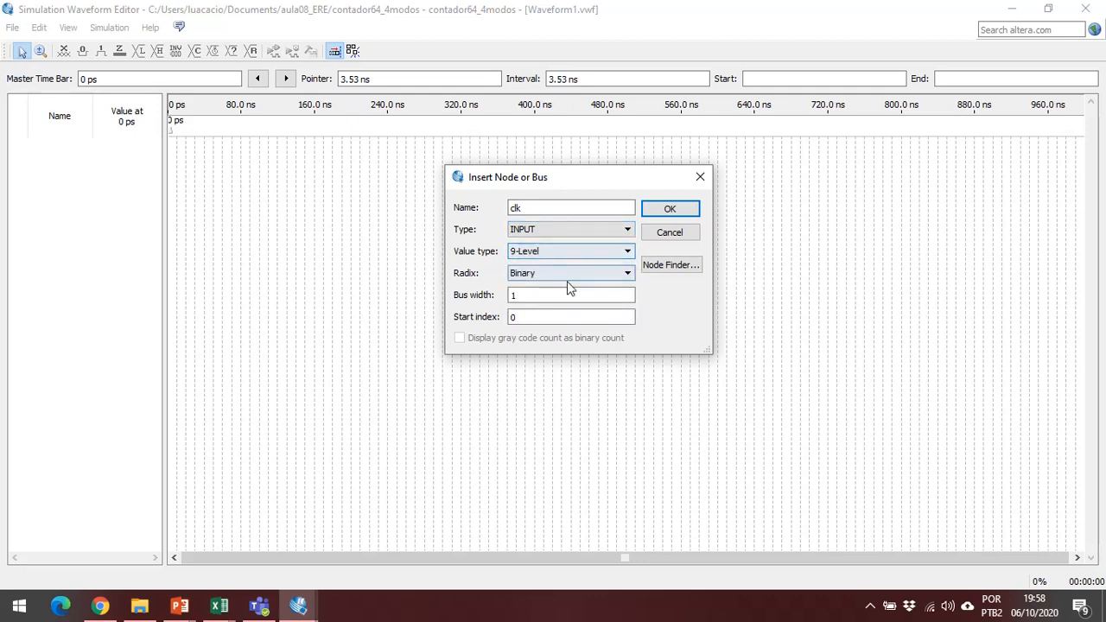
click(567, 275)
click(568, 286)
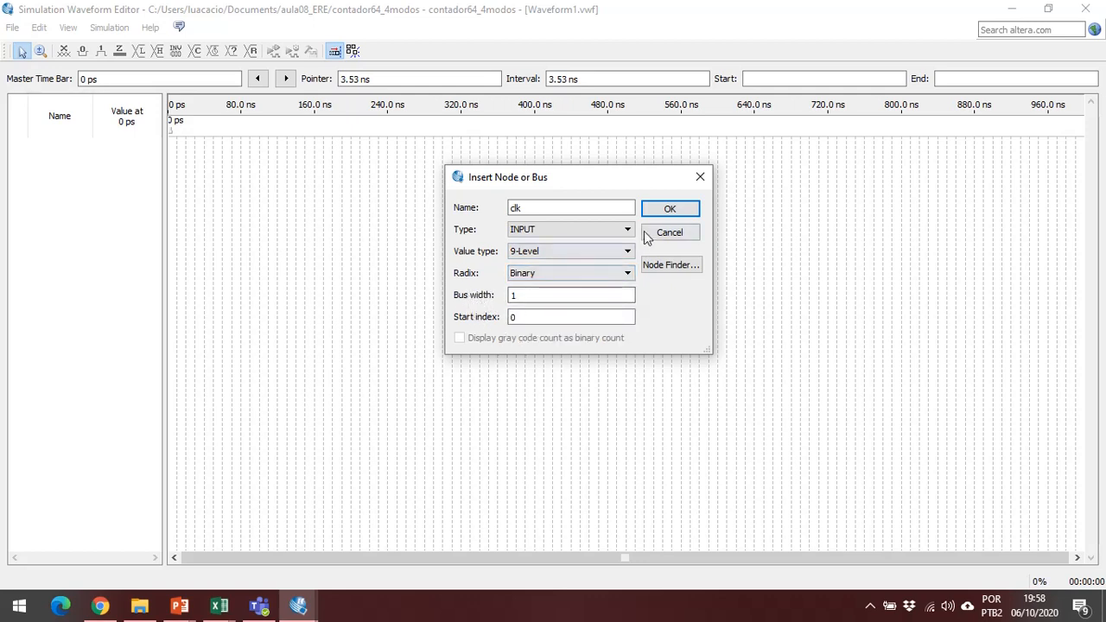
click(669, 212)
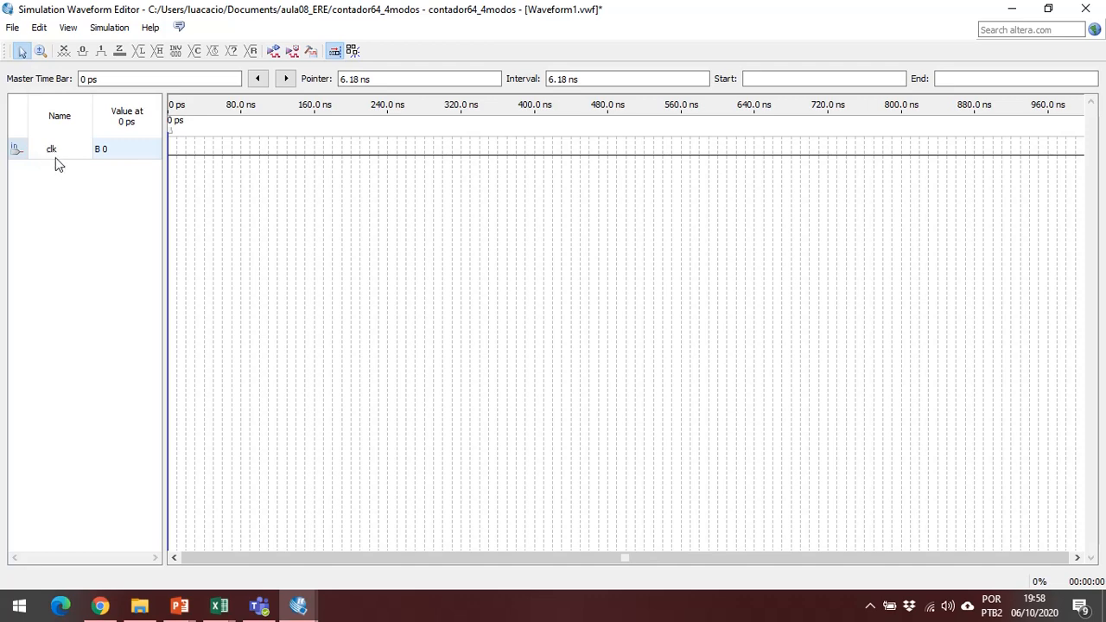
Delete the clk node from the waveform's signal list.
click(57, 157)
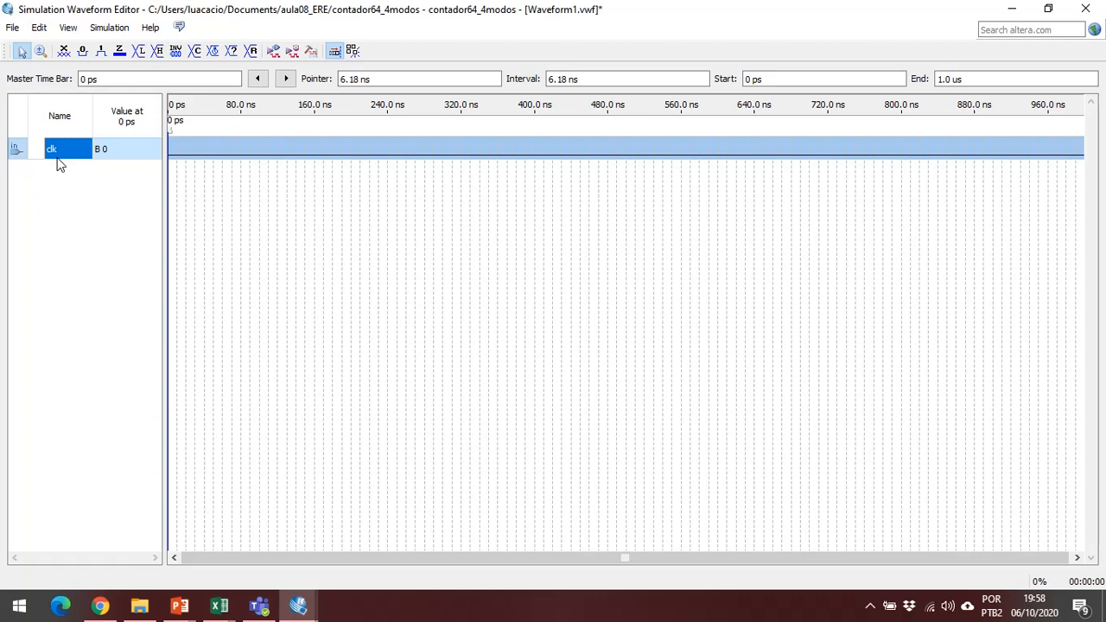
key(Delete)
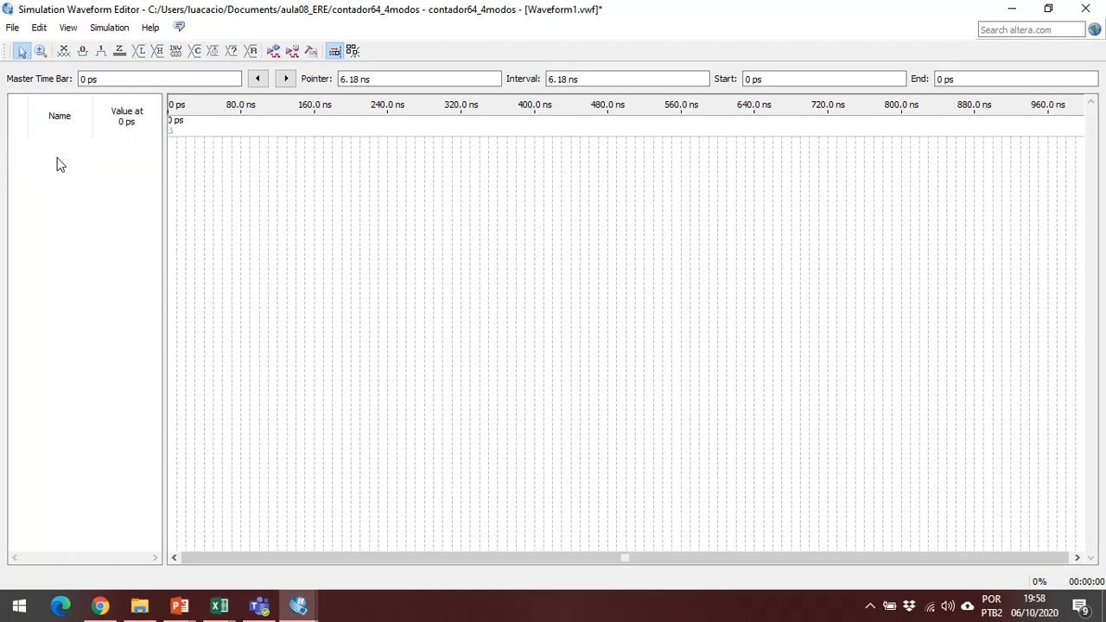
Start inserting nodes through the Node Finder and set its search location to the contador64_4modos hierarchy level.
right_click(61, 162)
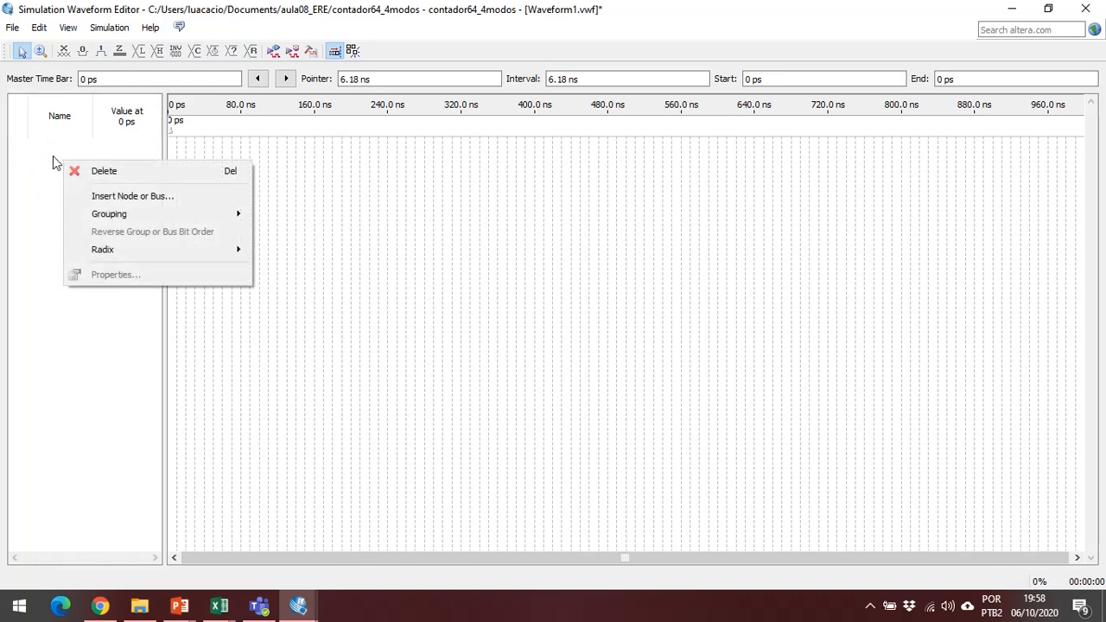
click(99, 197)
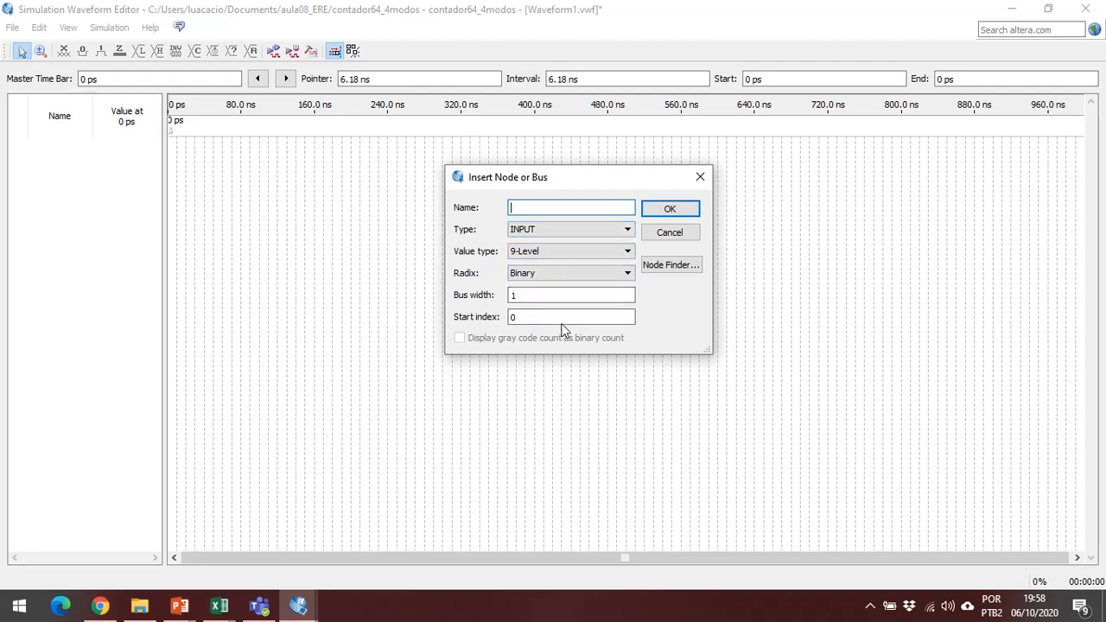
click(688, 269)
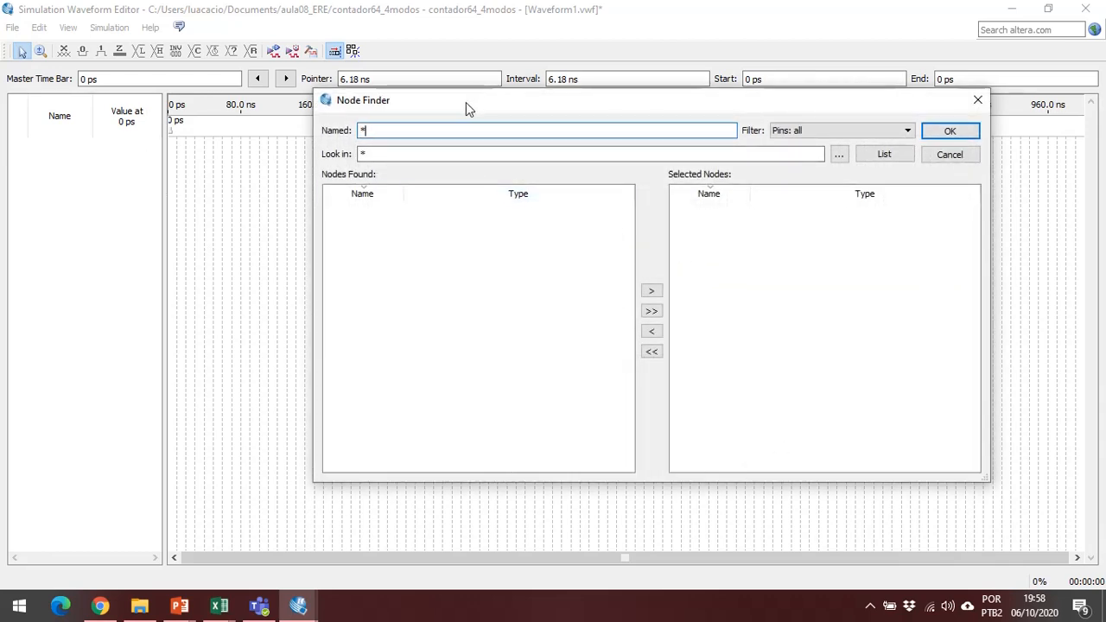
drag(466, 102, 402, 103)
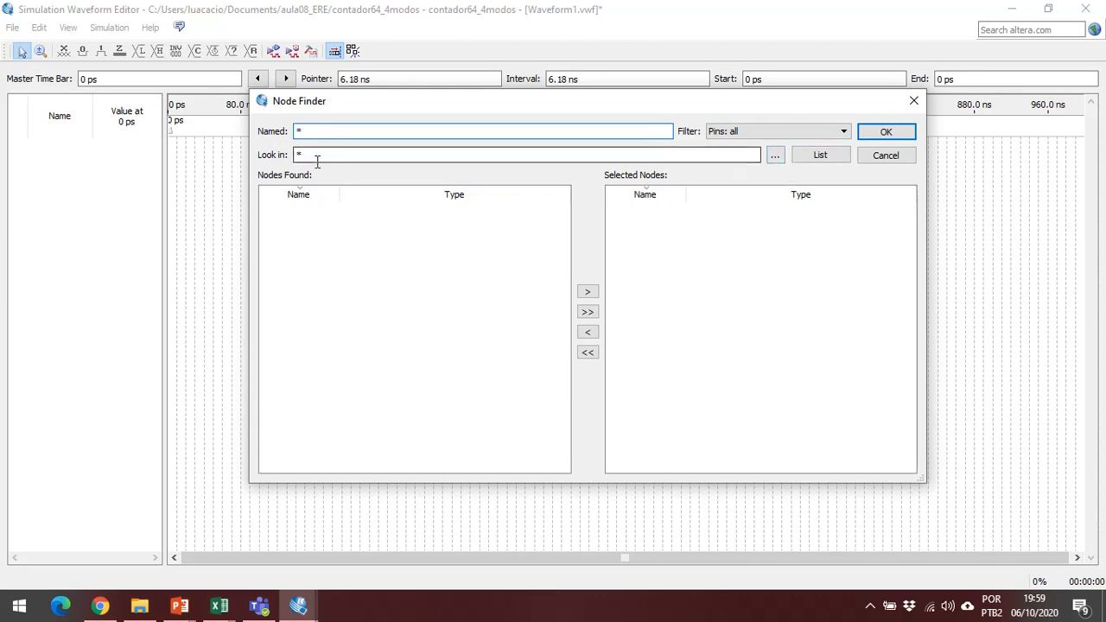
click(775, 155)
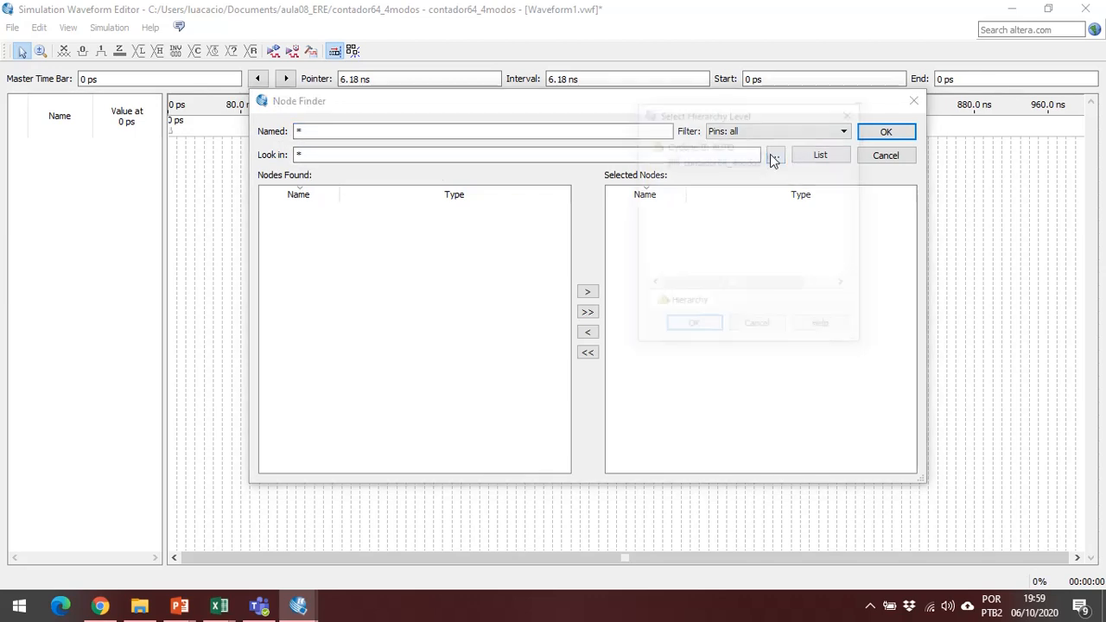
click(717, 168)
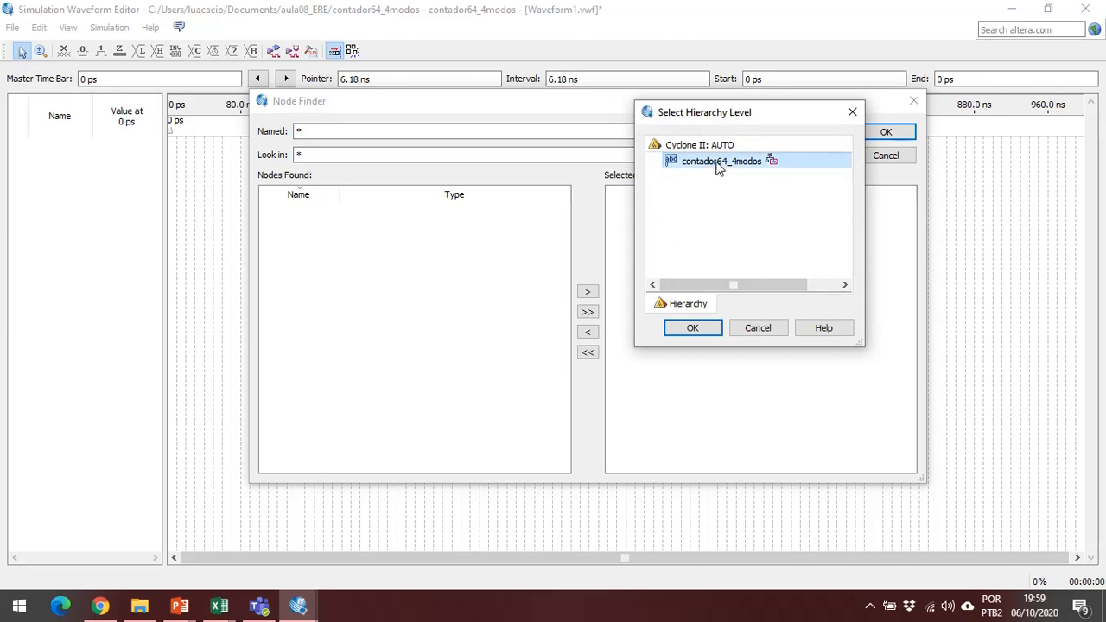
click(716, 331)
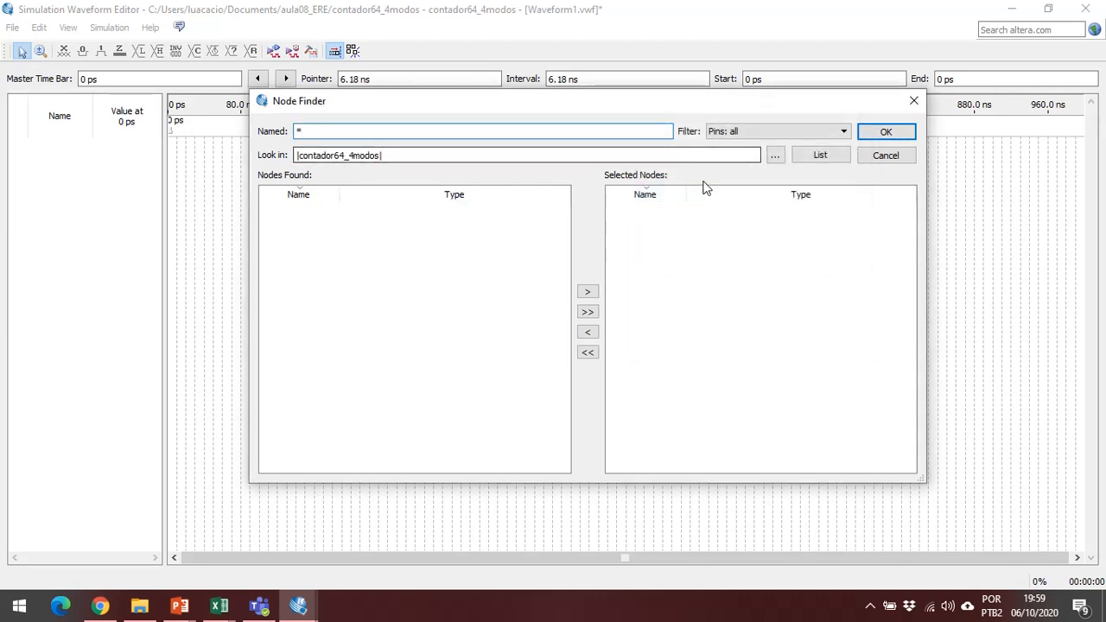
click(775, 155)
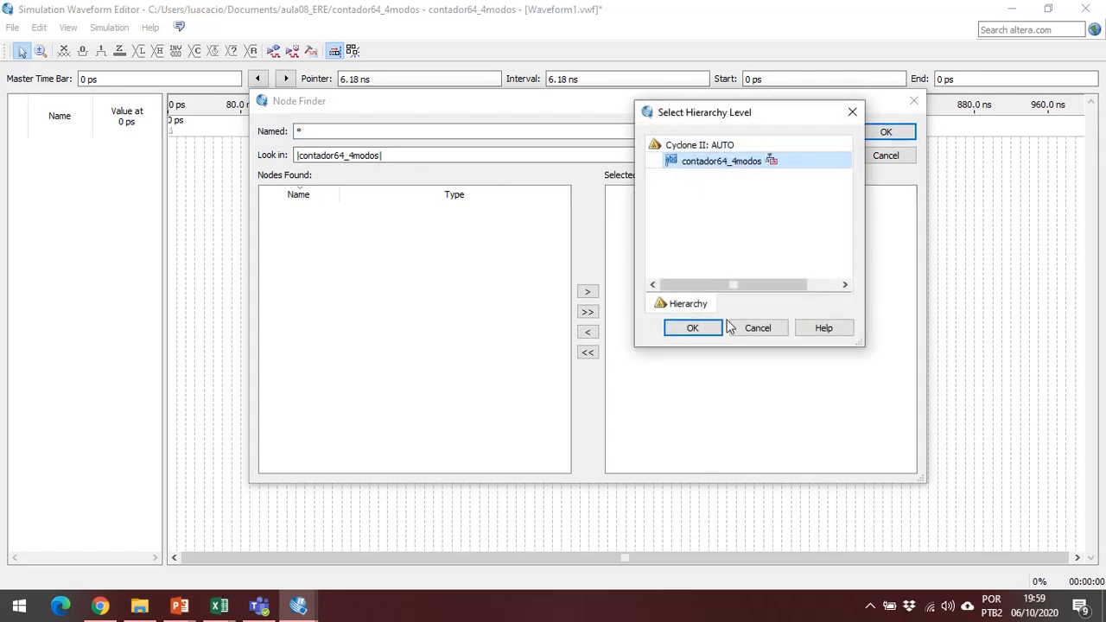
click(693, 333)
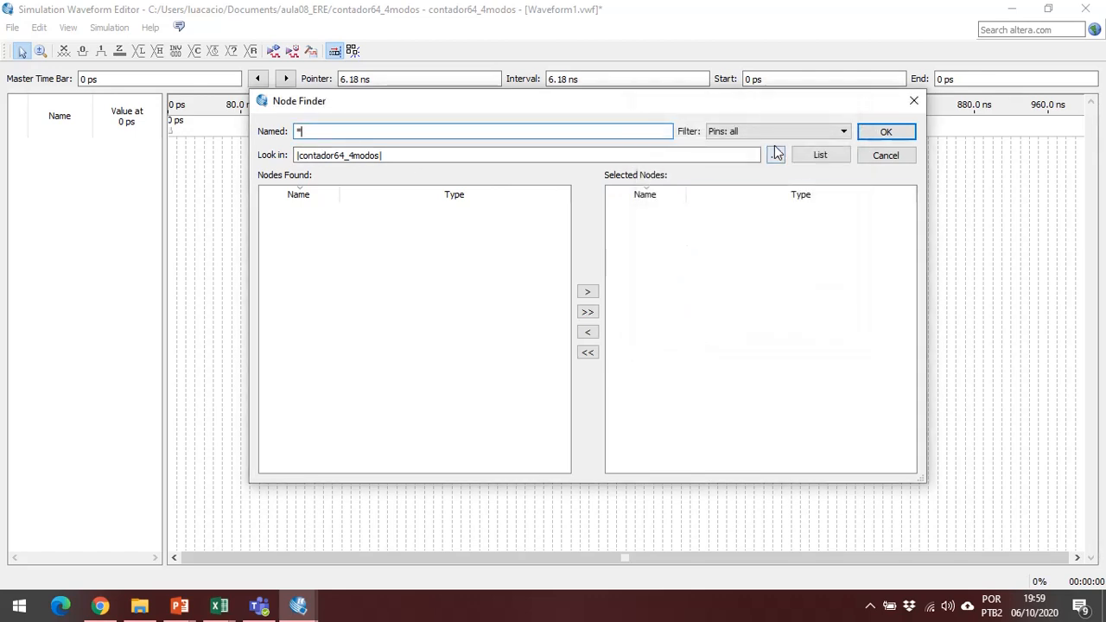
List all pins of contador64_4modos in the Node Finder and widen the Name column of the found nodes.
click(820, 156)
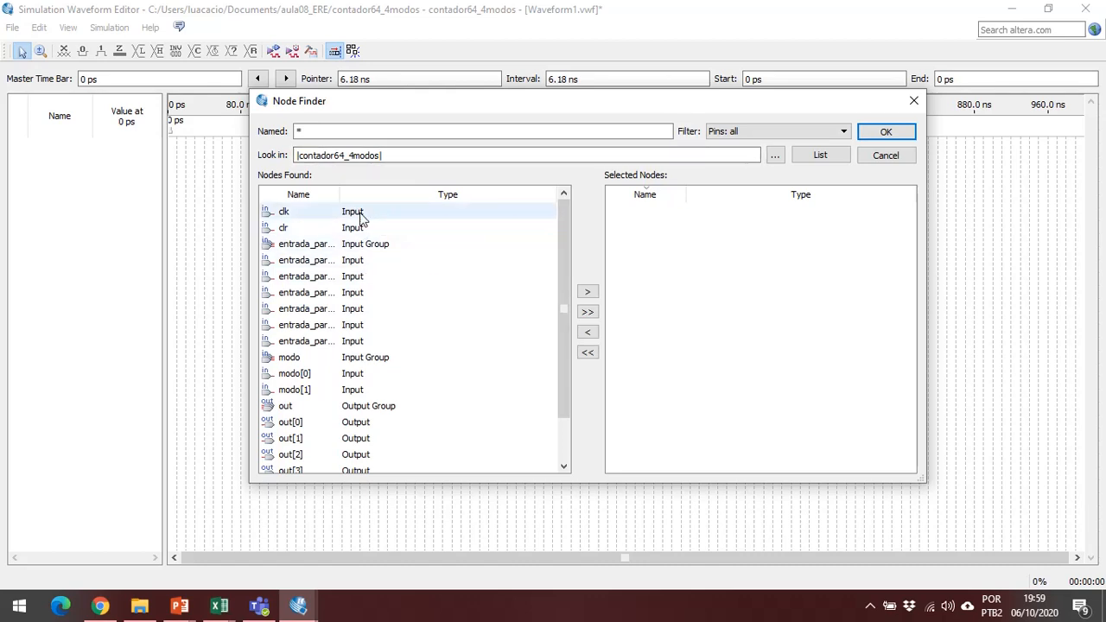
scroll(371, 277, down, 1)
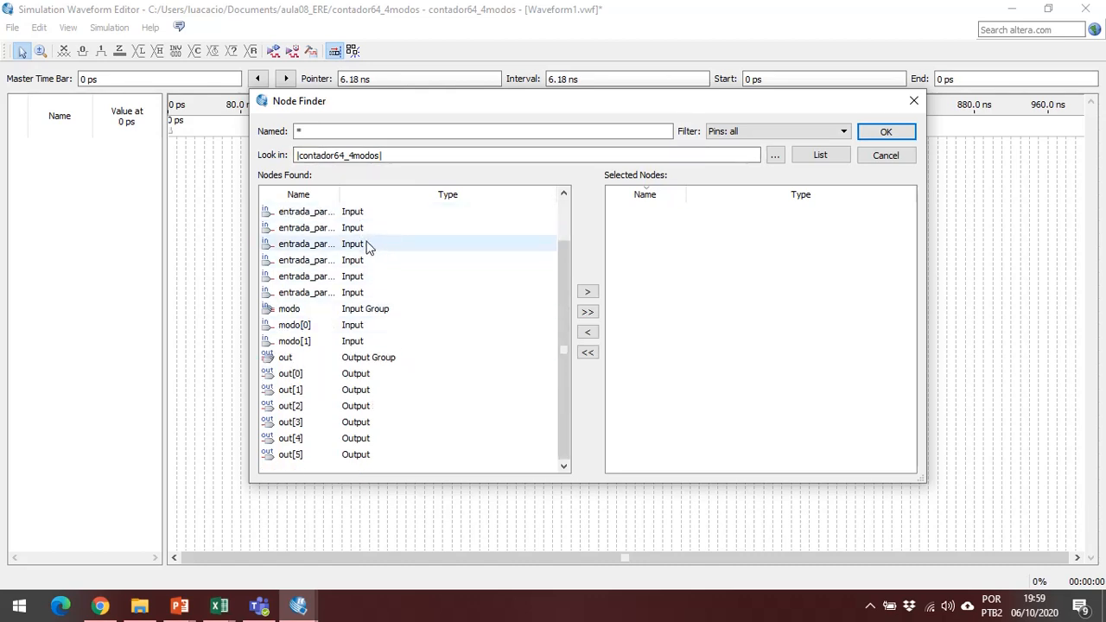
scroll(364, 292, up, 1)
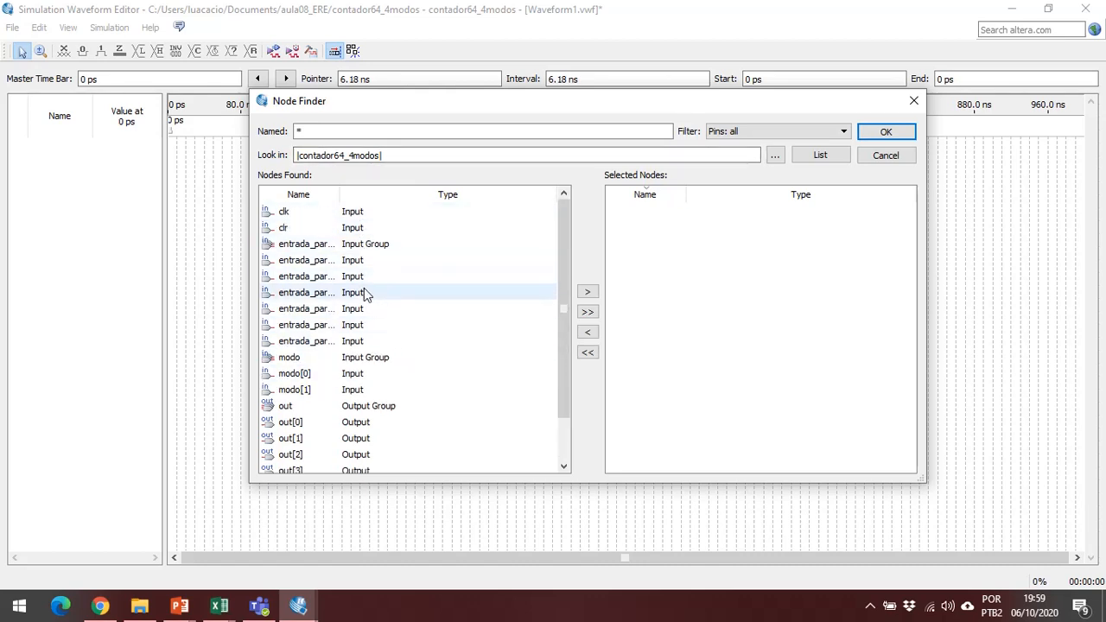
scroll(385, 267, down, 1)
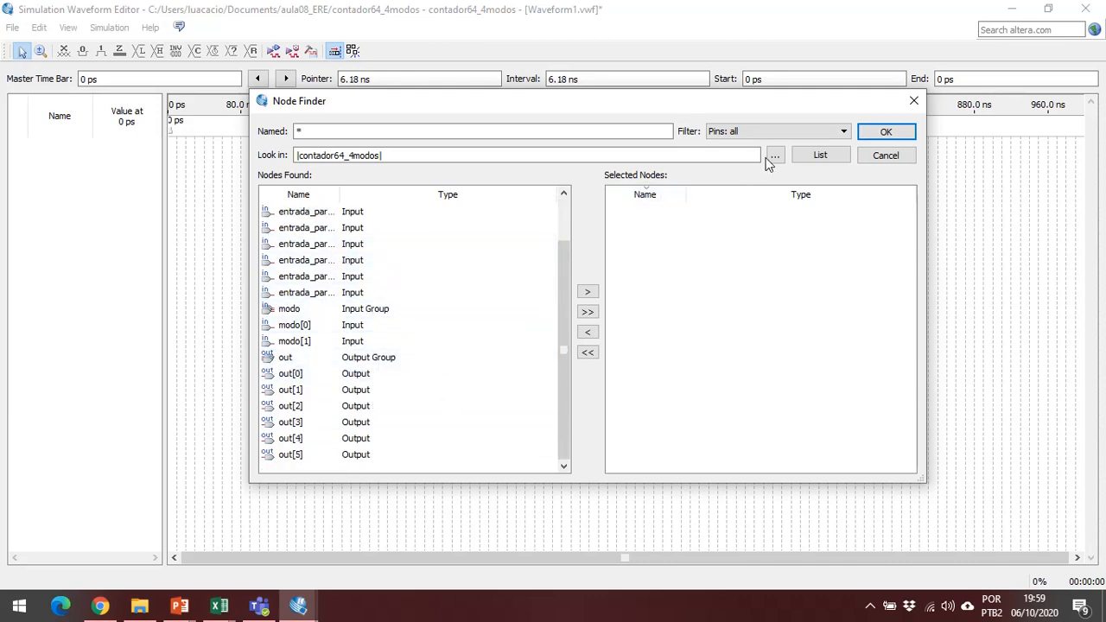
click(795, 134)
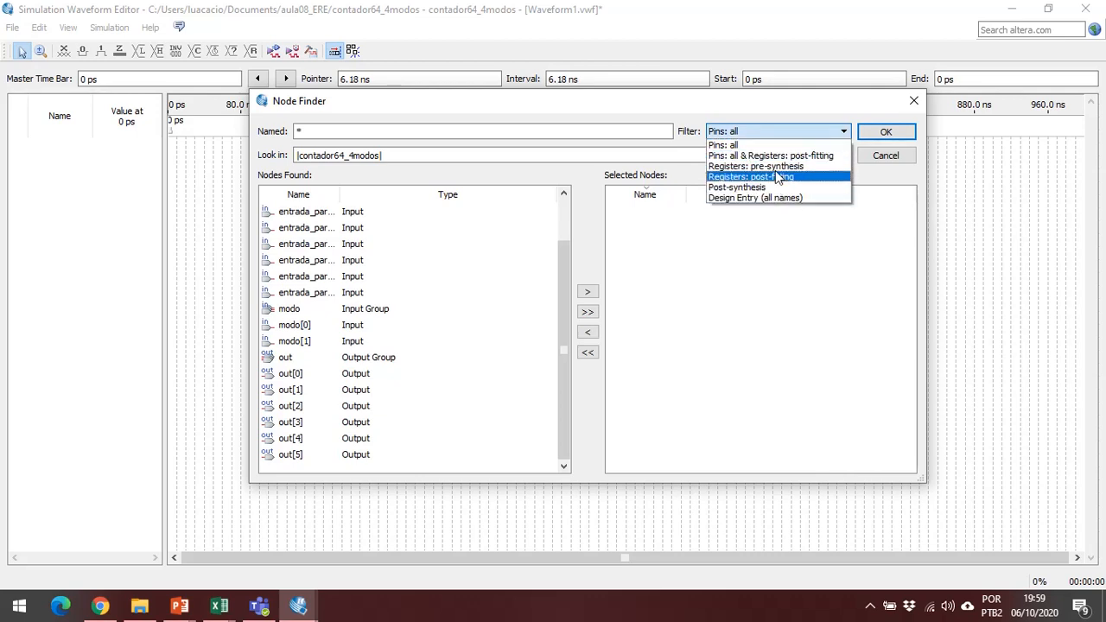
click(783, 127)
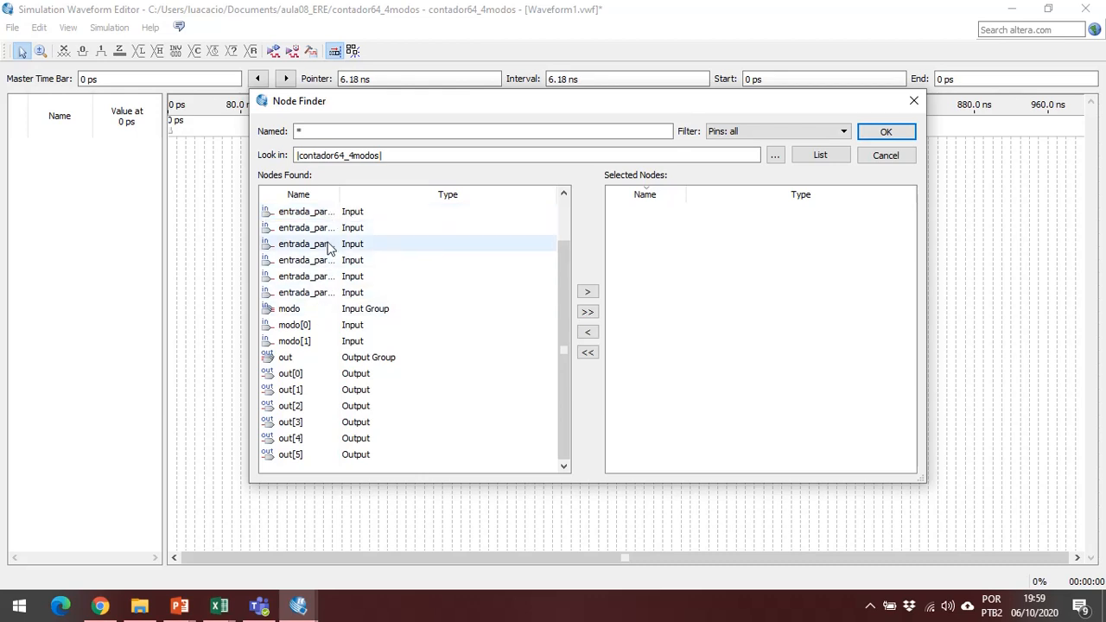
drag(339, 194, 388, 192)
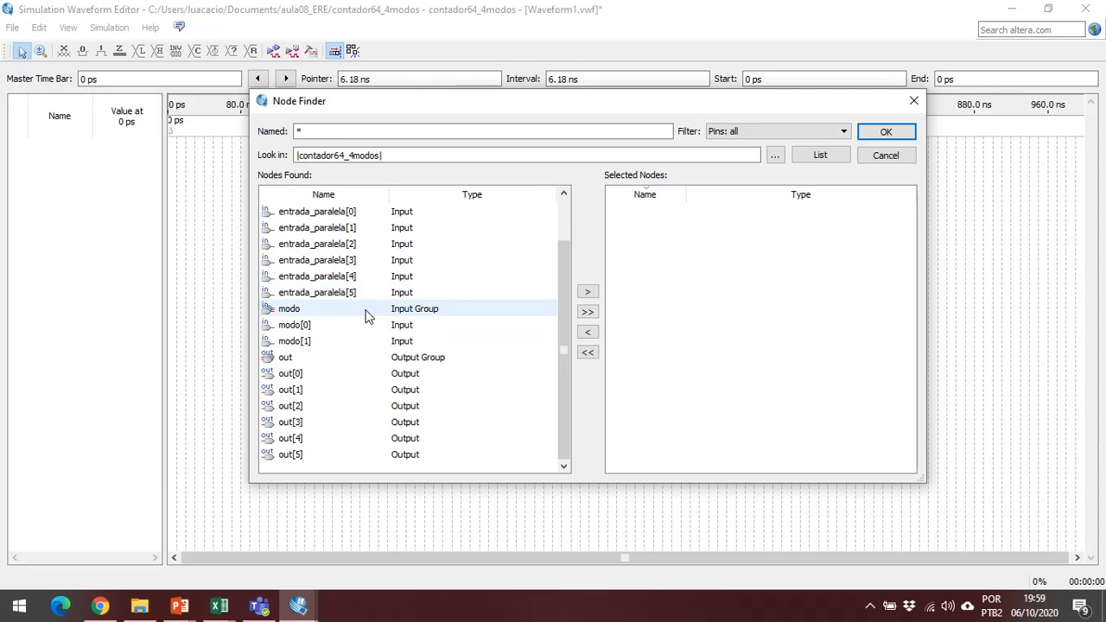
scroll(365, 316, up, 1)
Add the individual bits entrada_paralela[0] and entrada_paralela[1] to the selected nodes and remove both again.
click(350, 246)
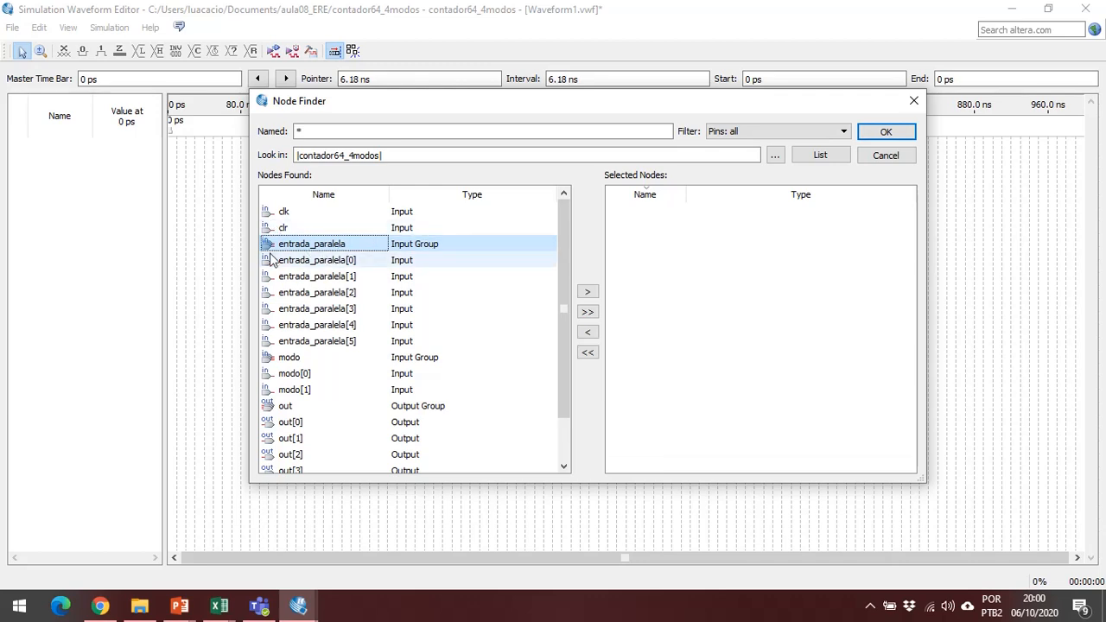
click(346, 260)
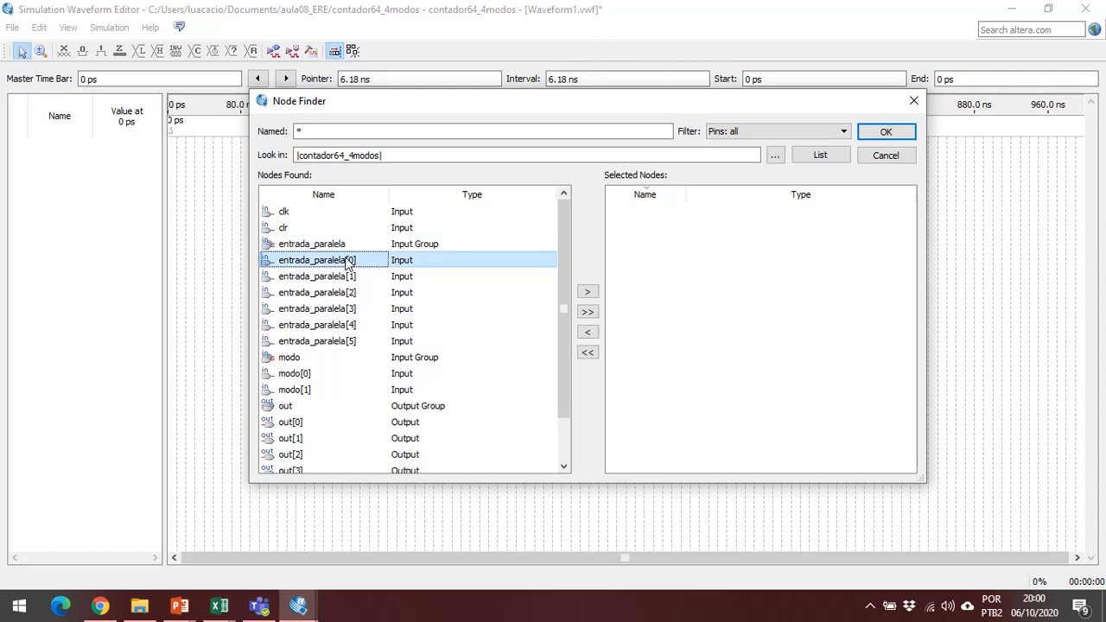
click(588, 294)
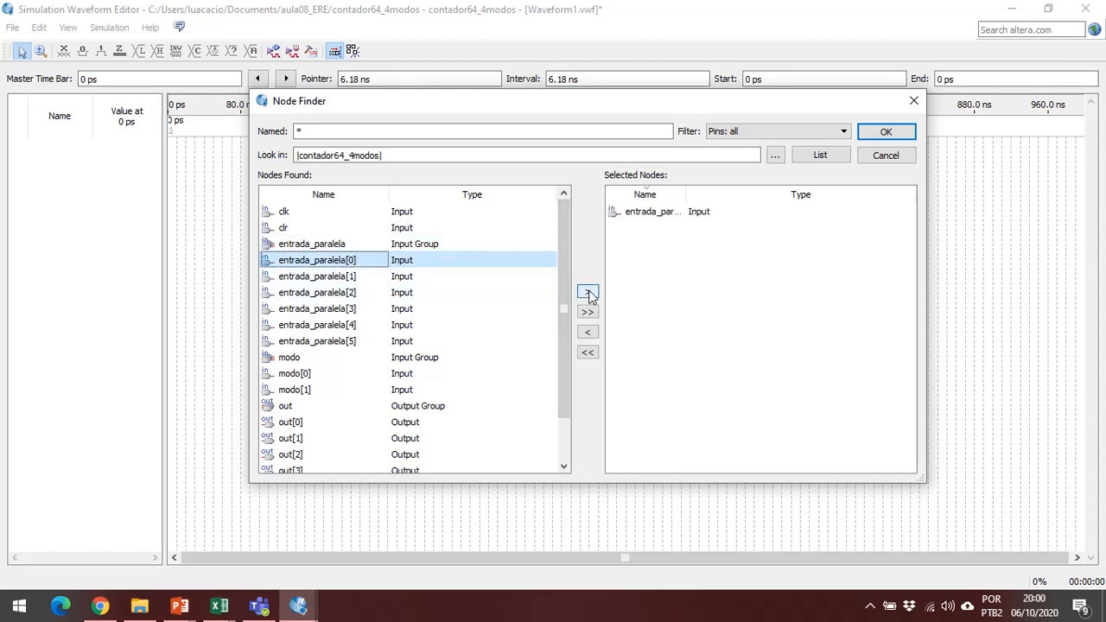
click(351, 278)
click(588, 292)
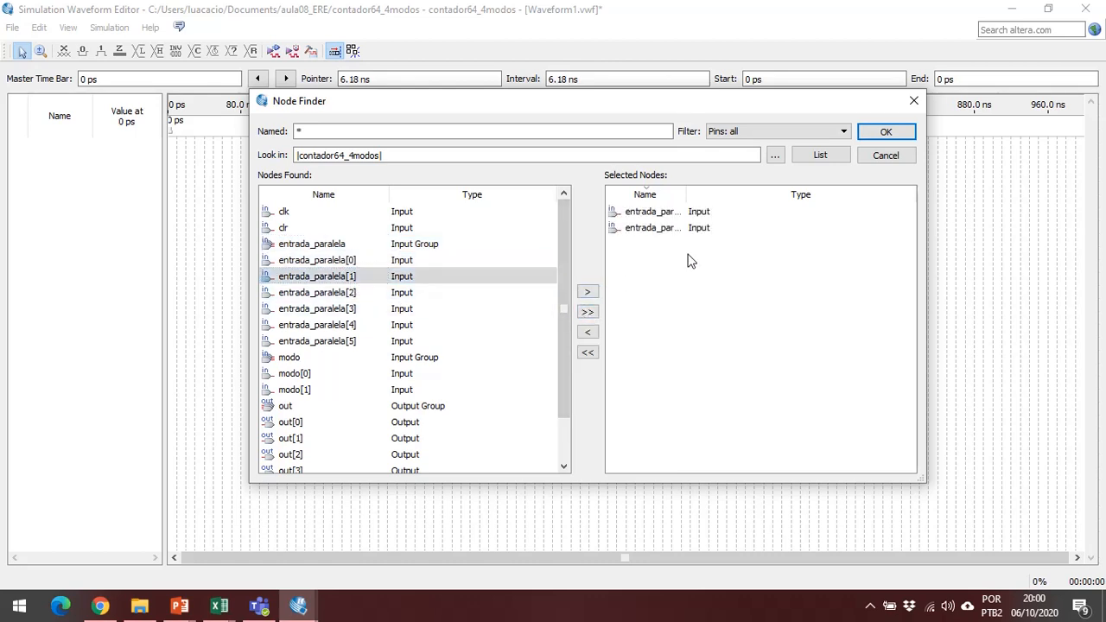
drag(689, 255, 649, 217)
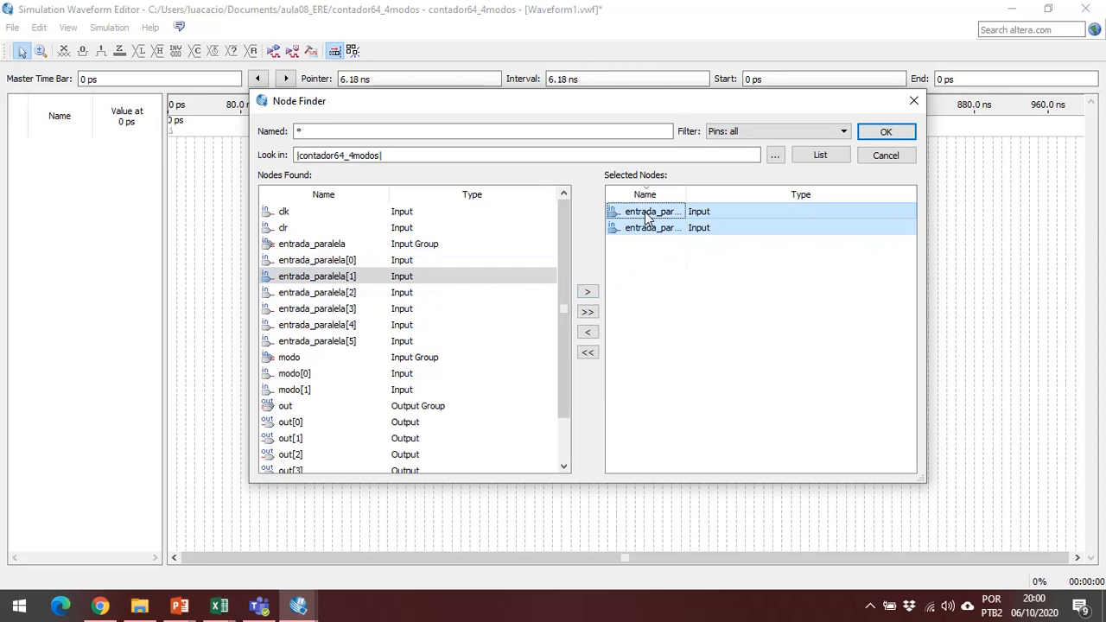
click(588, 332)
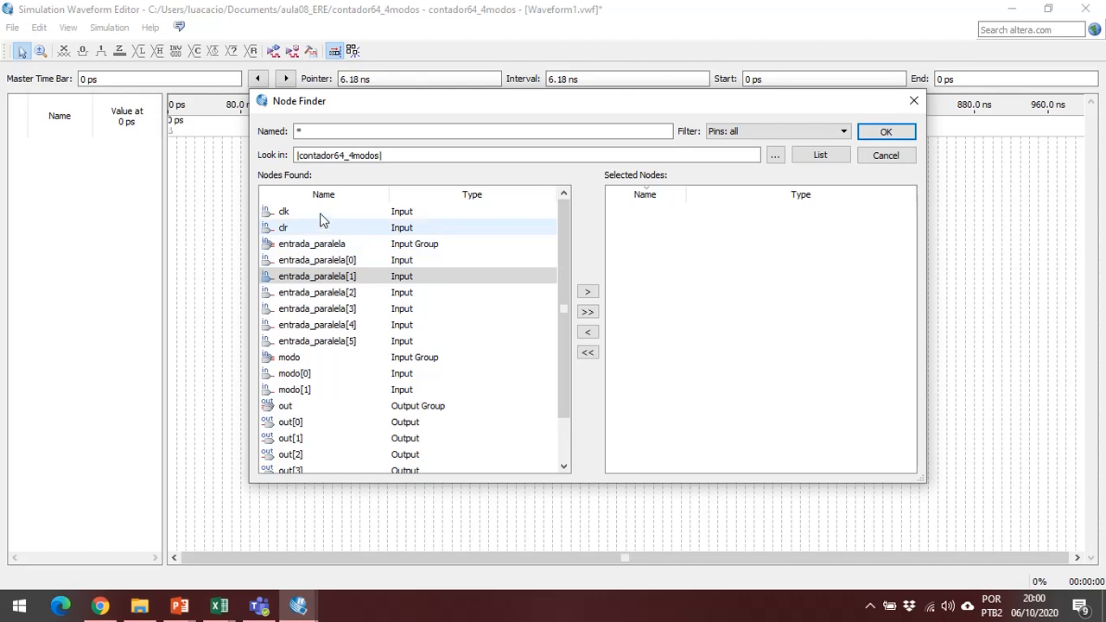
Add clk, clr and the entrada_paralela and modo input groups to the selected nodes one at a time.
click(321, 213)
click(588, 291)
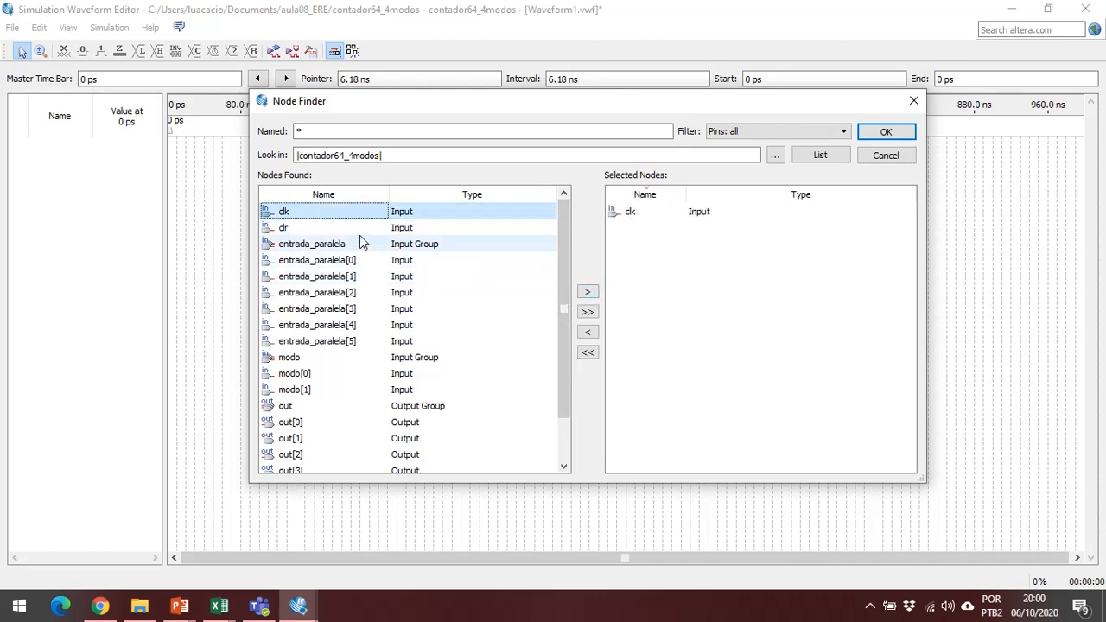
click(363, 228)
click(587, 291)
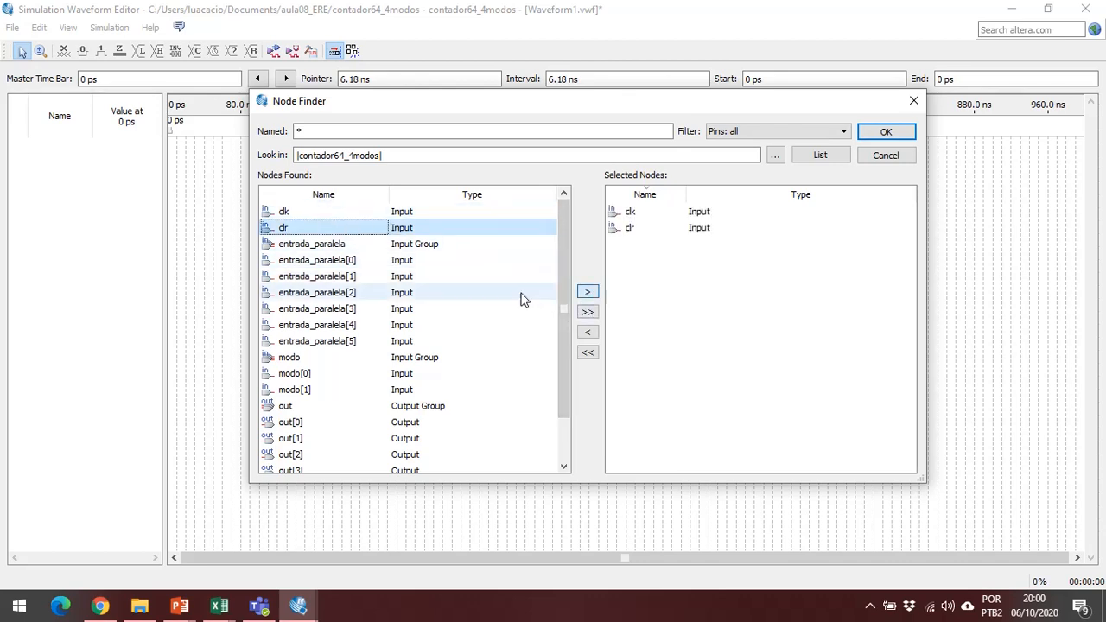
click(361, 245)
click(588, 291)
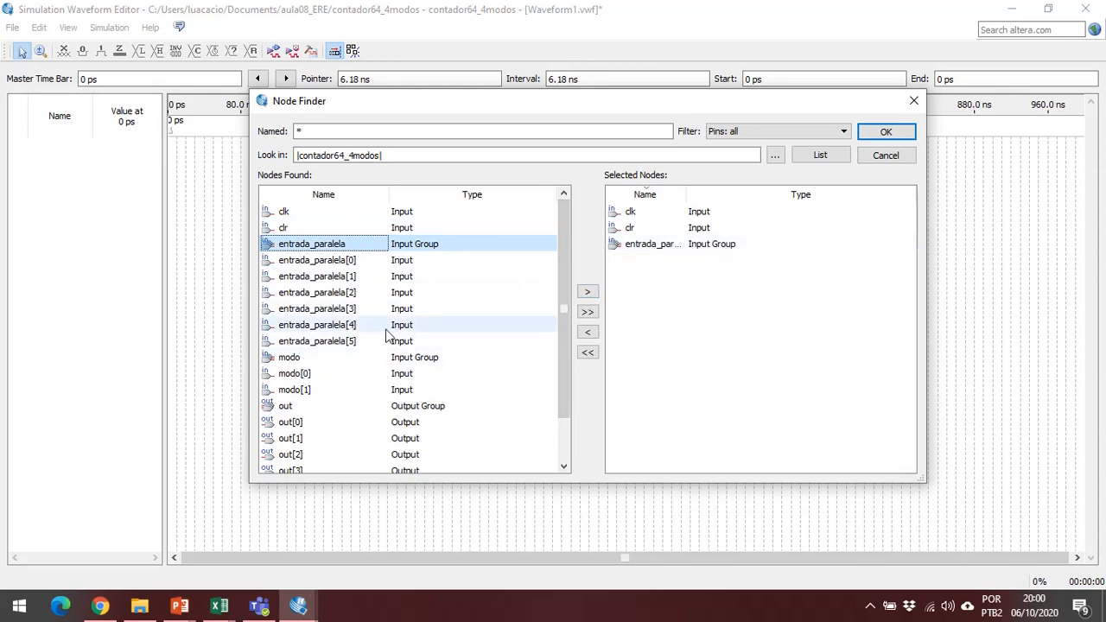
click(321, 358)
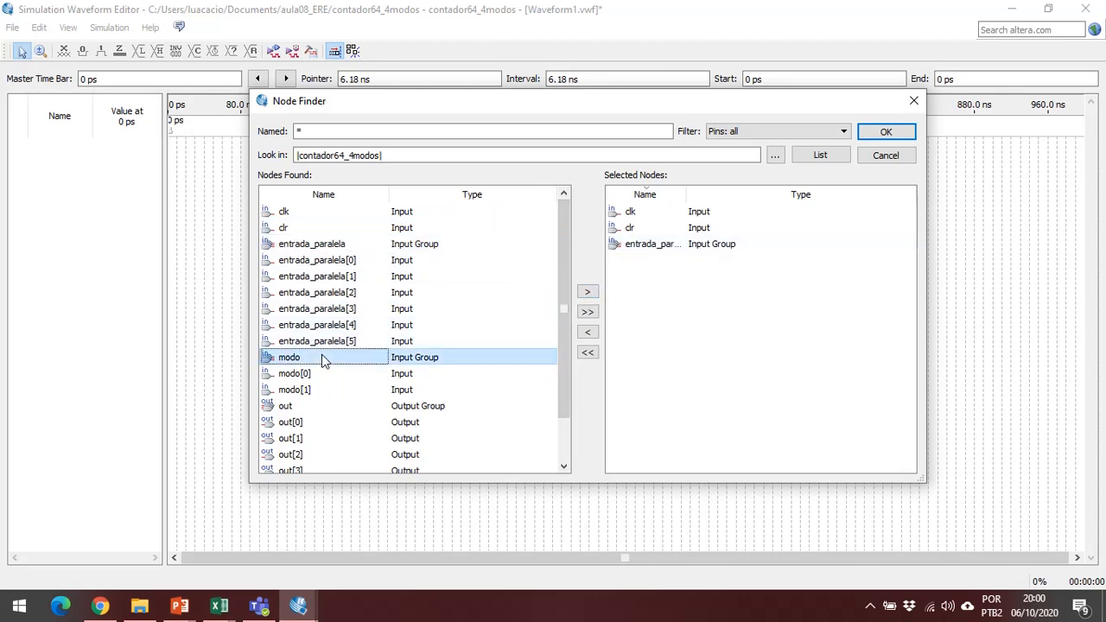
click(588, 292)
Add all the remaining found nodes, including the out output group, to the selected nodes and accept the selection.
scroll(474, 346, down, 1)
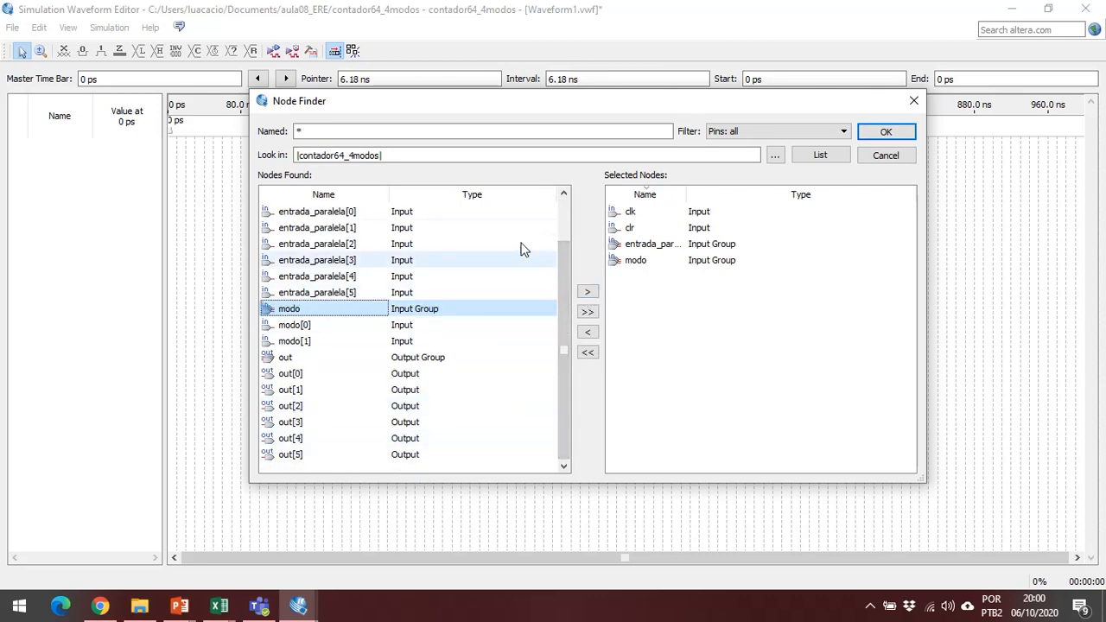
scroll(521, 250, up, 1)
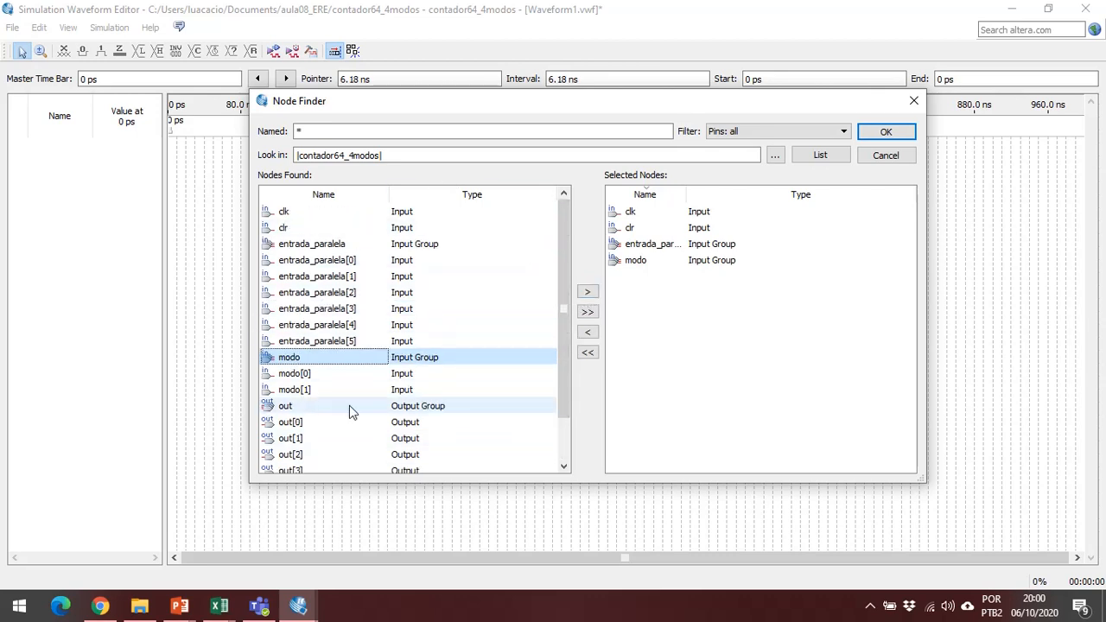
click(588, 313)
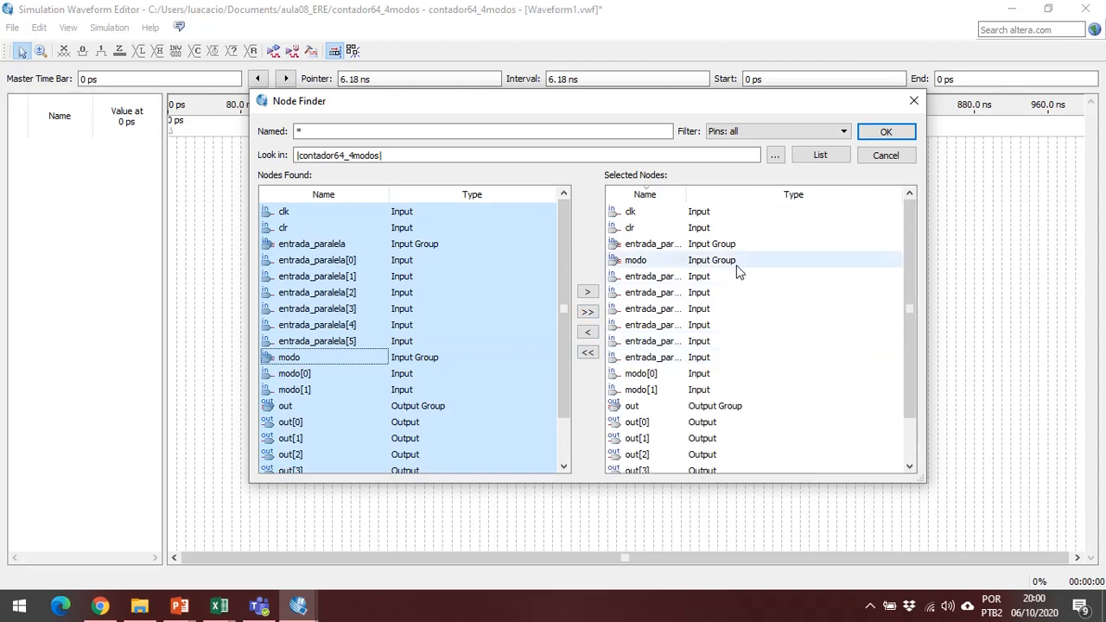
scroll(734, 275, down, 1)
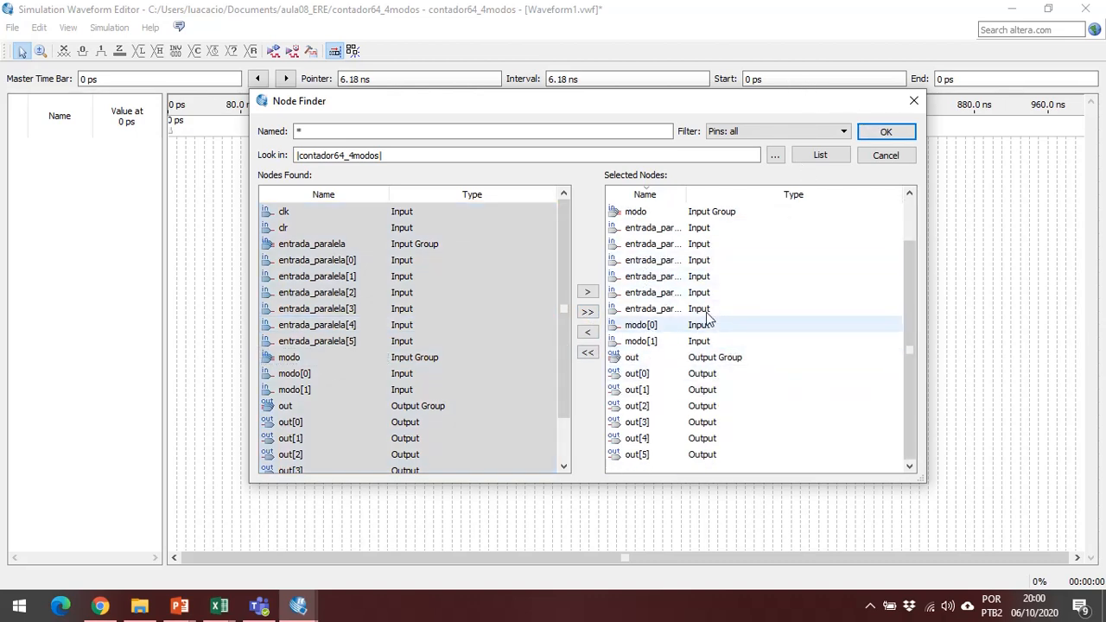
click(886, 134)
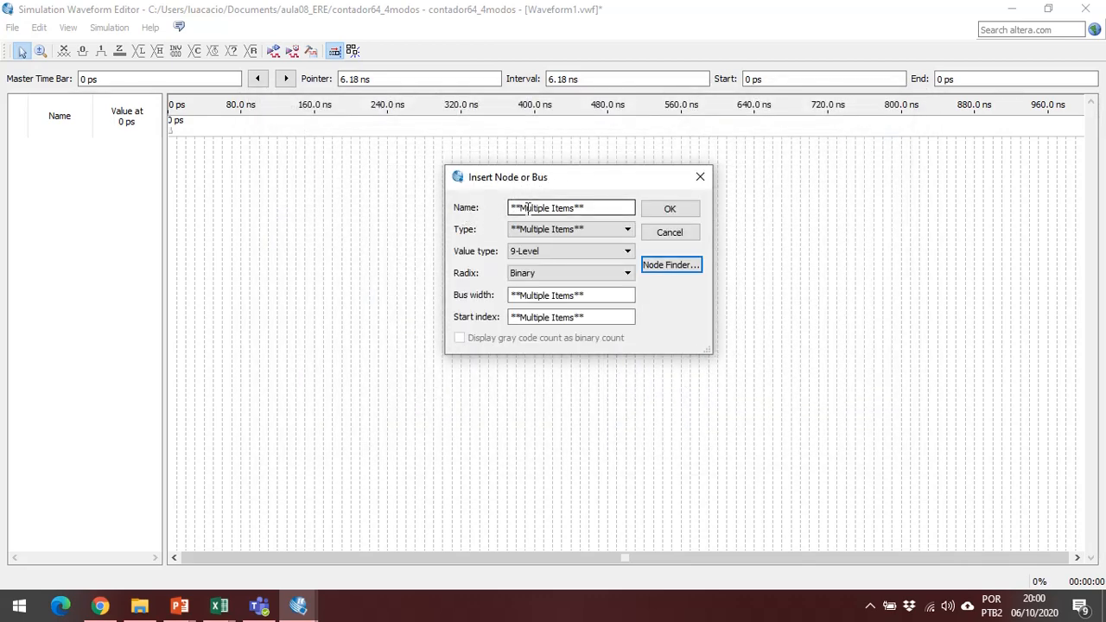
Insert the selected nodes into the waveform with value type 9-Level and Binary radix.
click(588, 229)
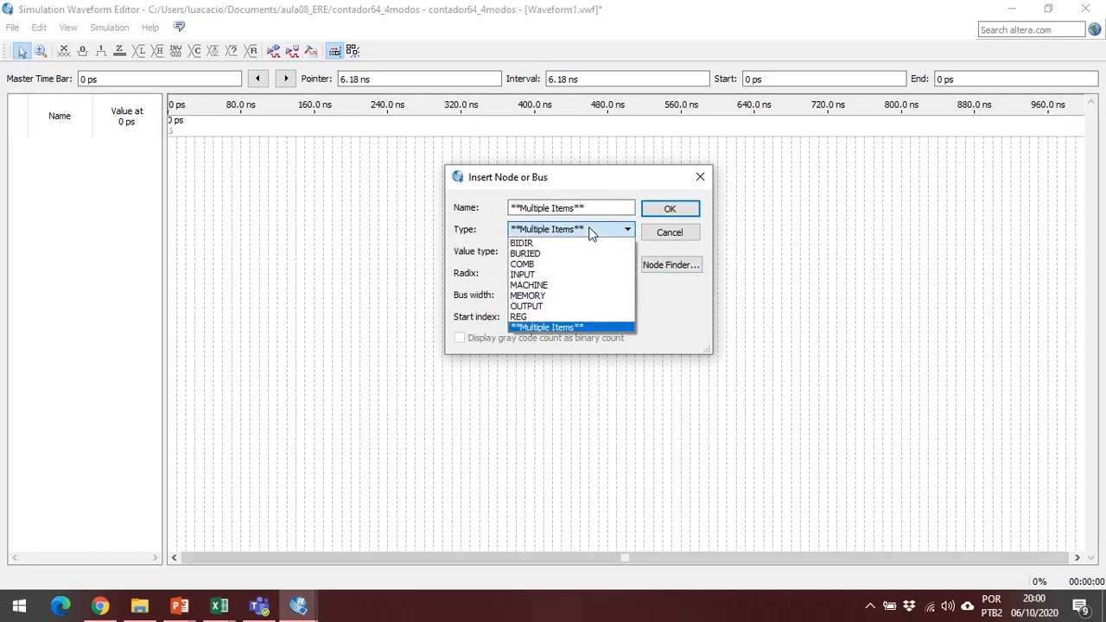
click(590, 231)
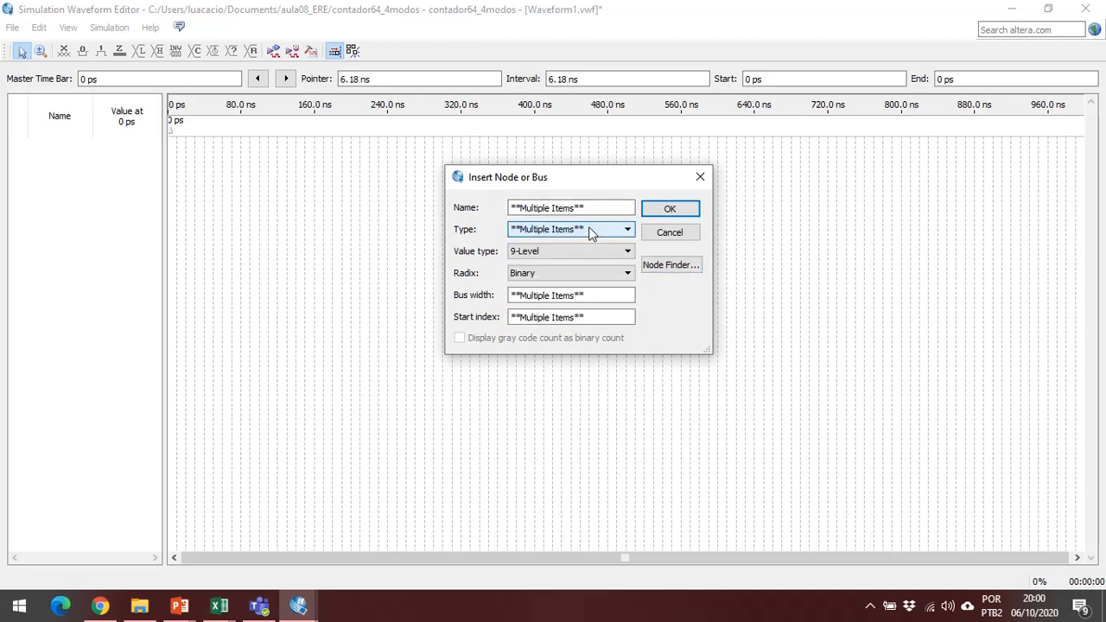
click(531, 280)
click(527, 285)
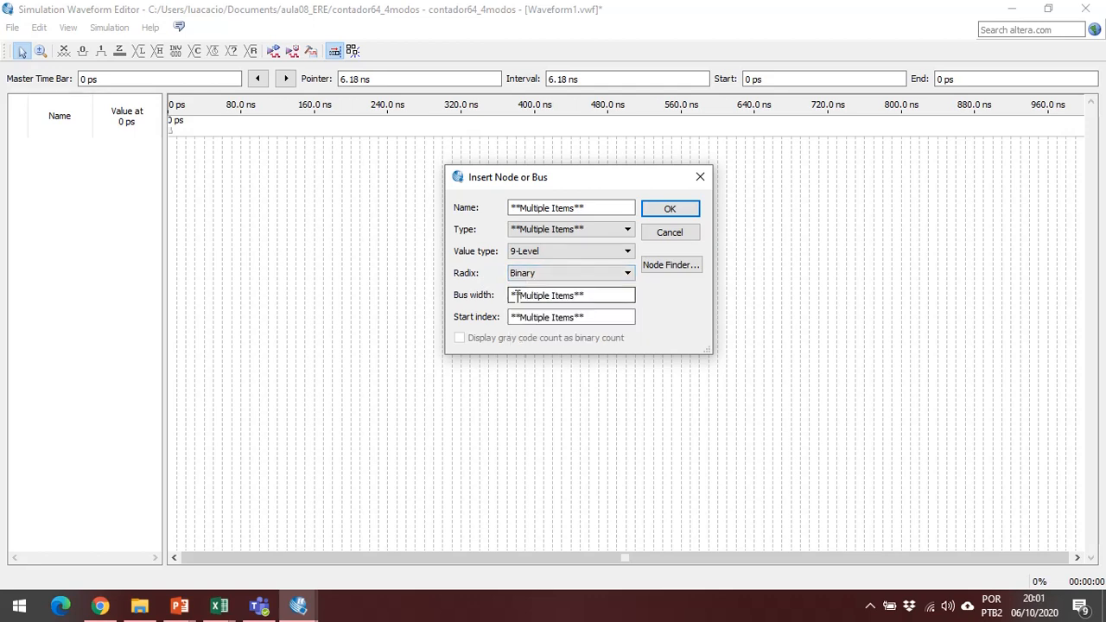
click(516, 296)
click(683, 211)
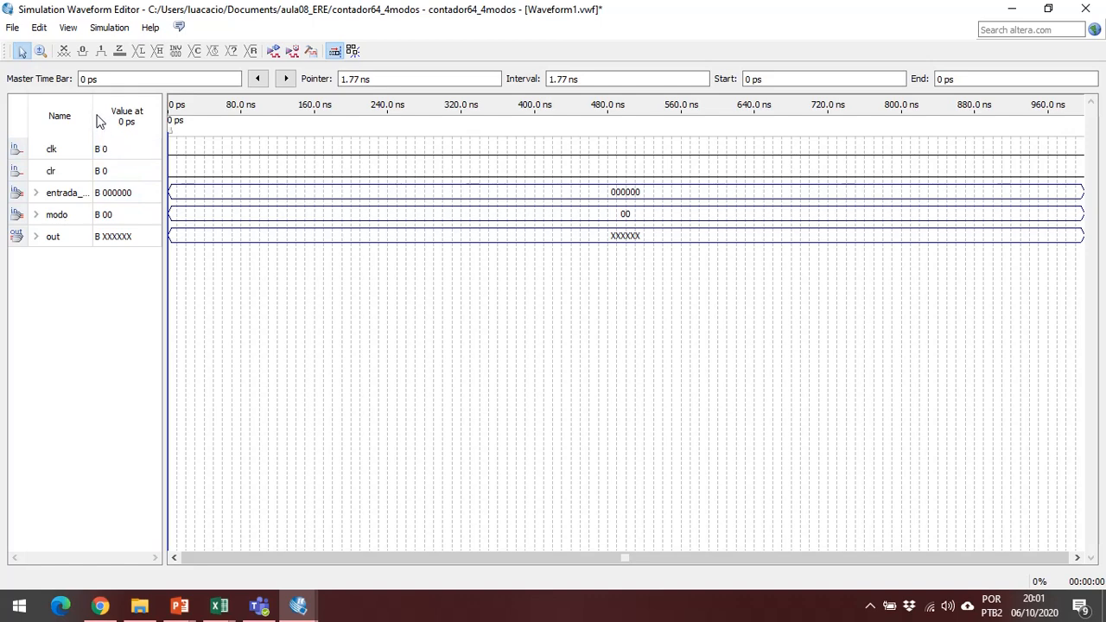
Widen the signal list and examine the individual bits of the entrada_paralela, modo and out groups, leaving the groups collapsed.
drag(93, 111, 226, 106)
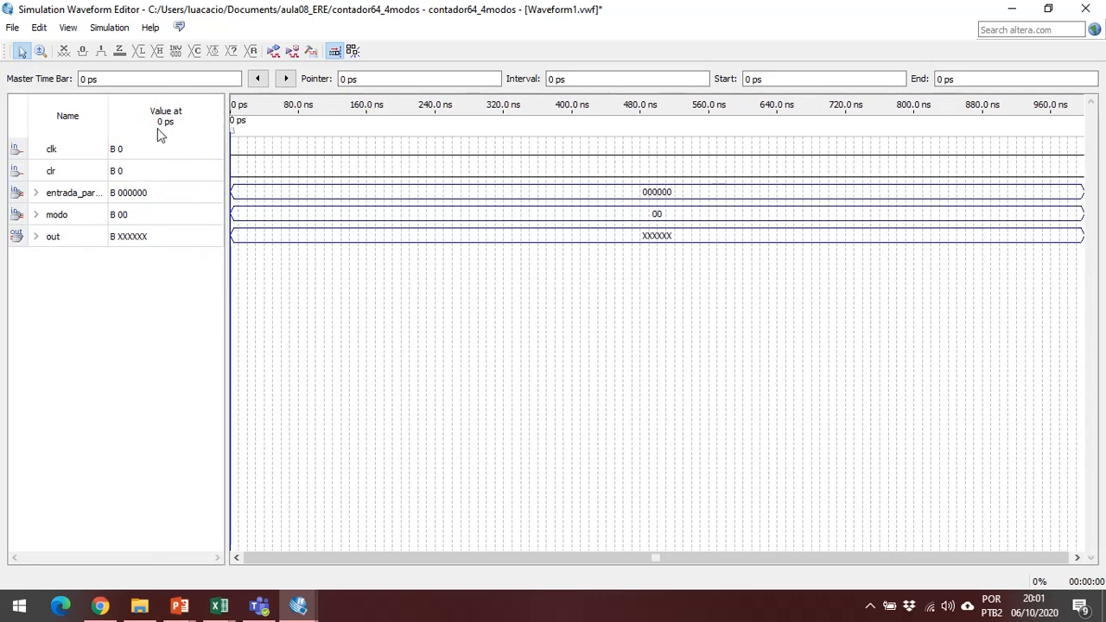
click(36, 193)
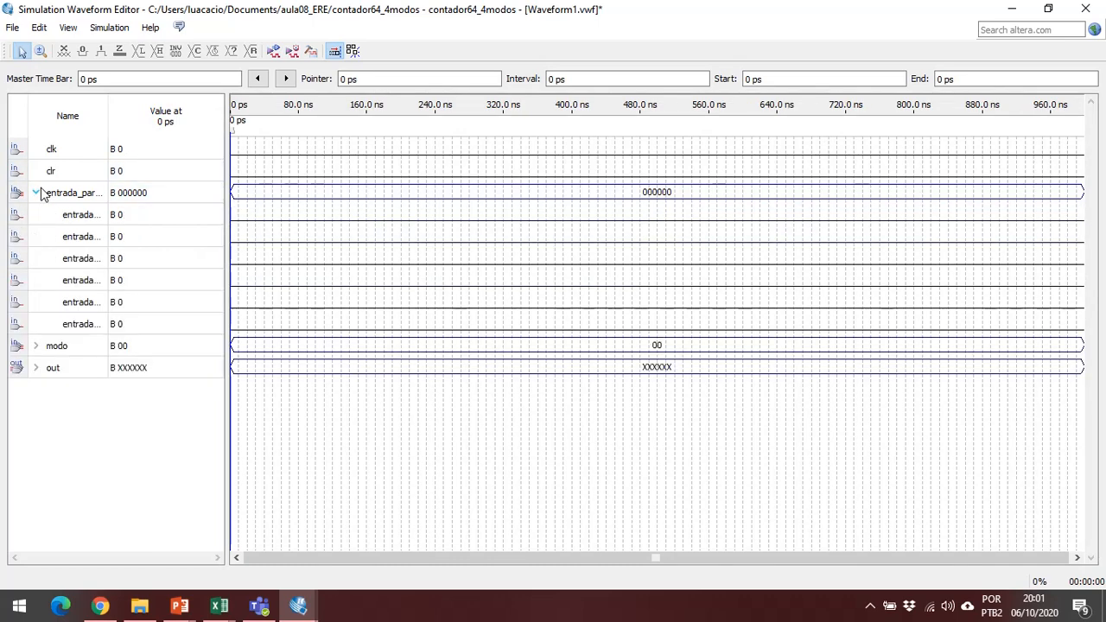
click(36, 346)
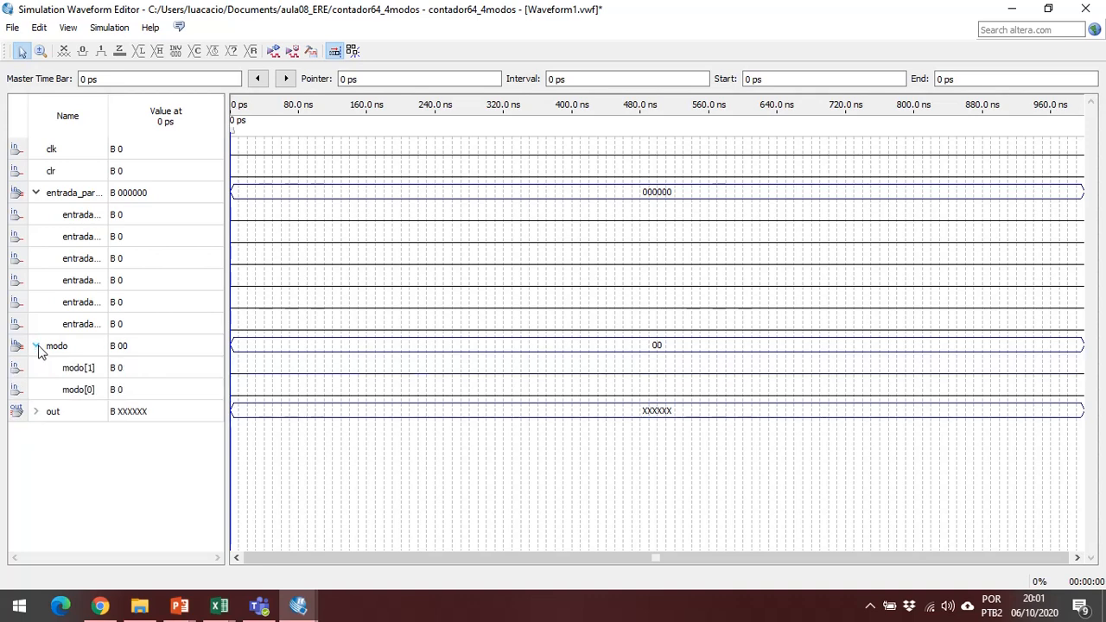
click(36, 346)
click(36, 368)
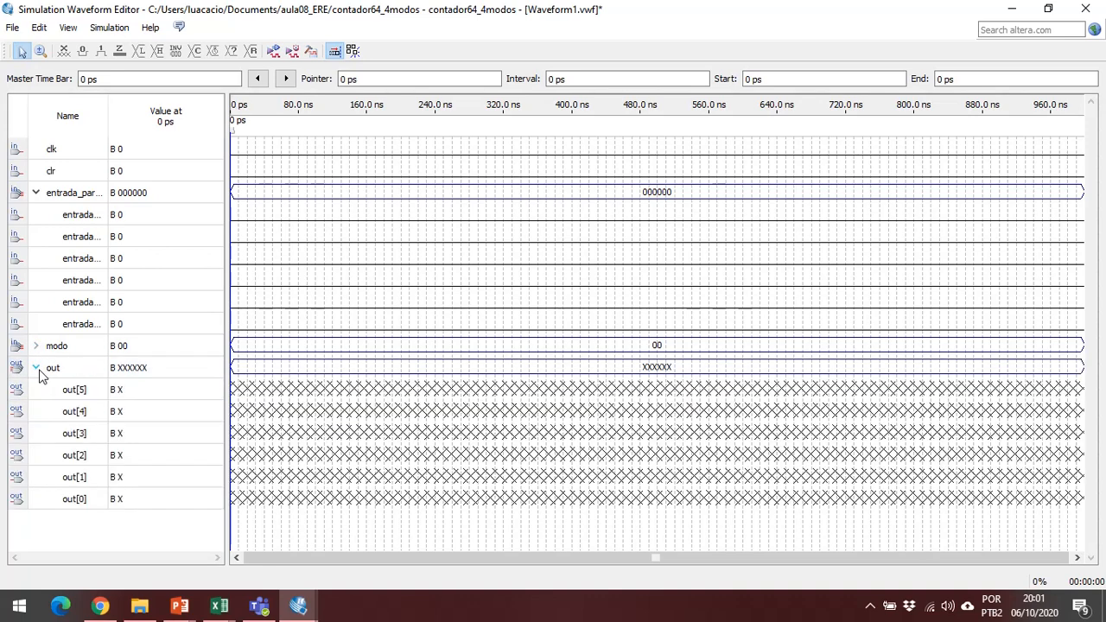
click(37, 368)
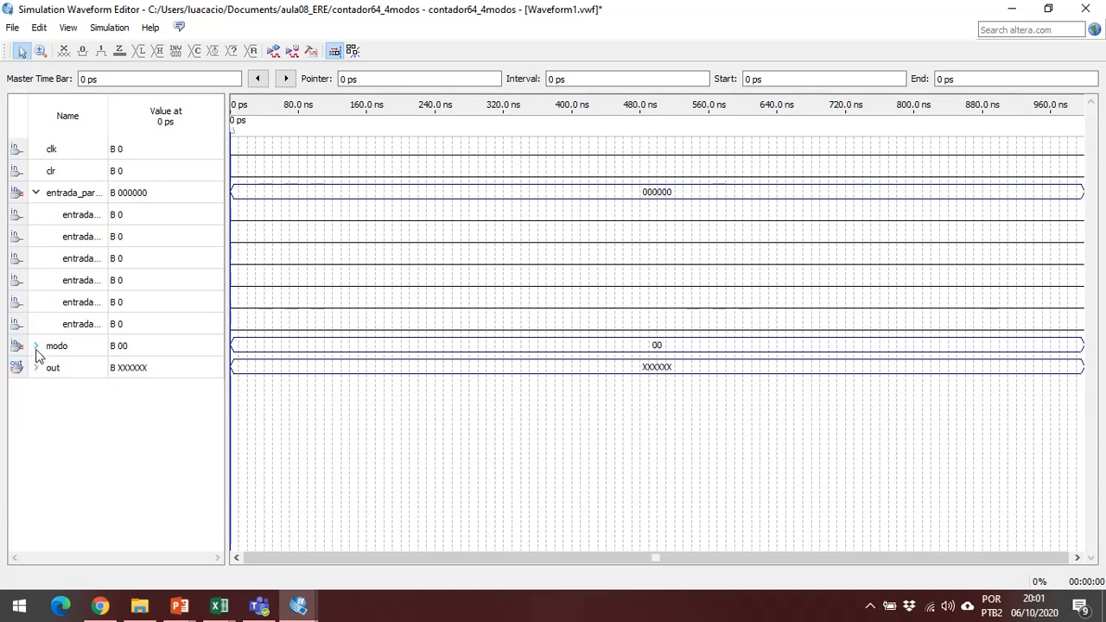
click(37, 345)
click(37, 346)
click(36, 193)
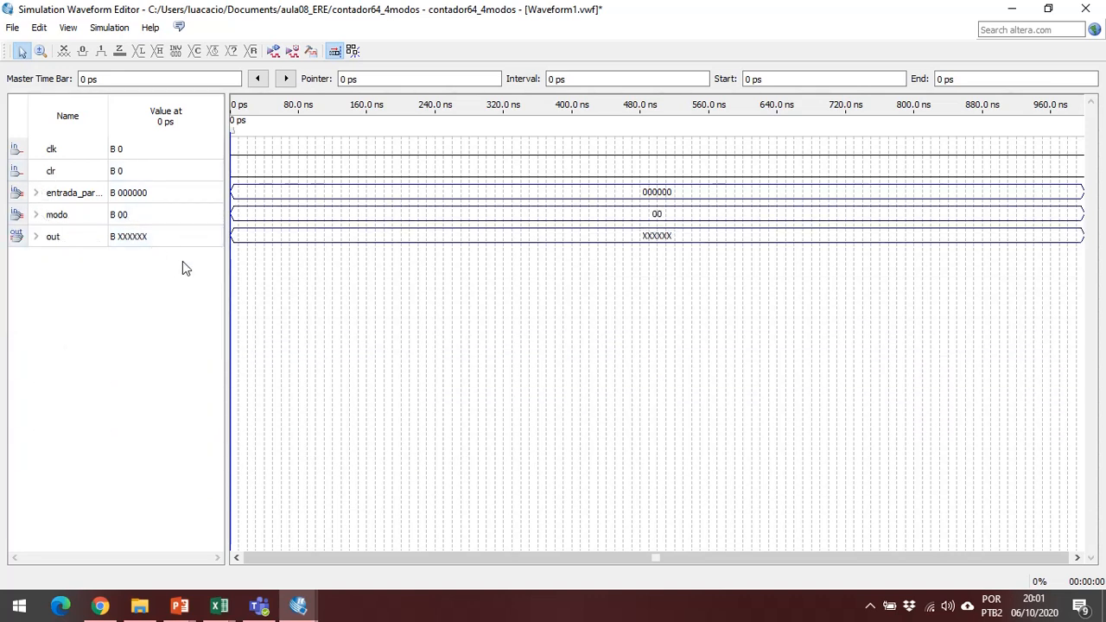
right_click(117, 298)
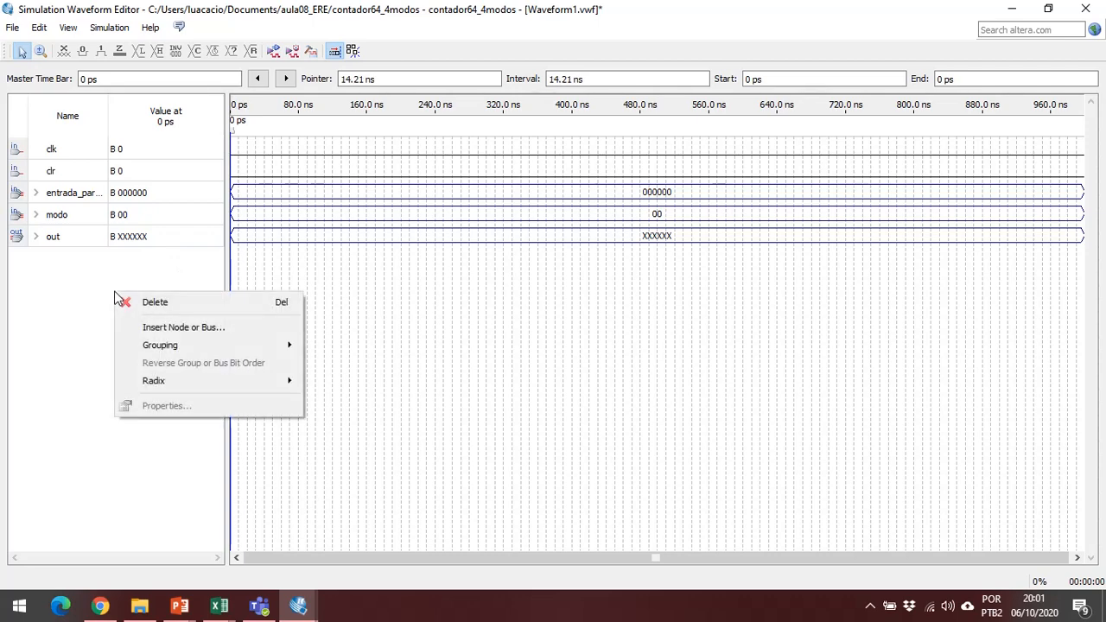
click(75, 287)
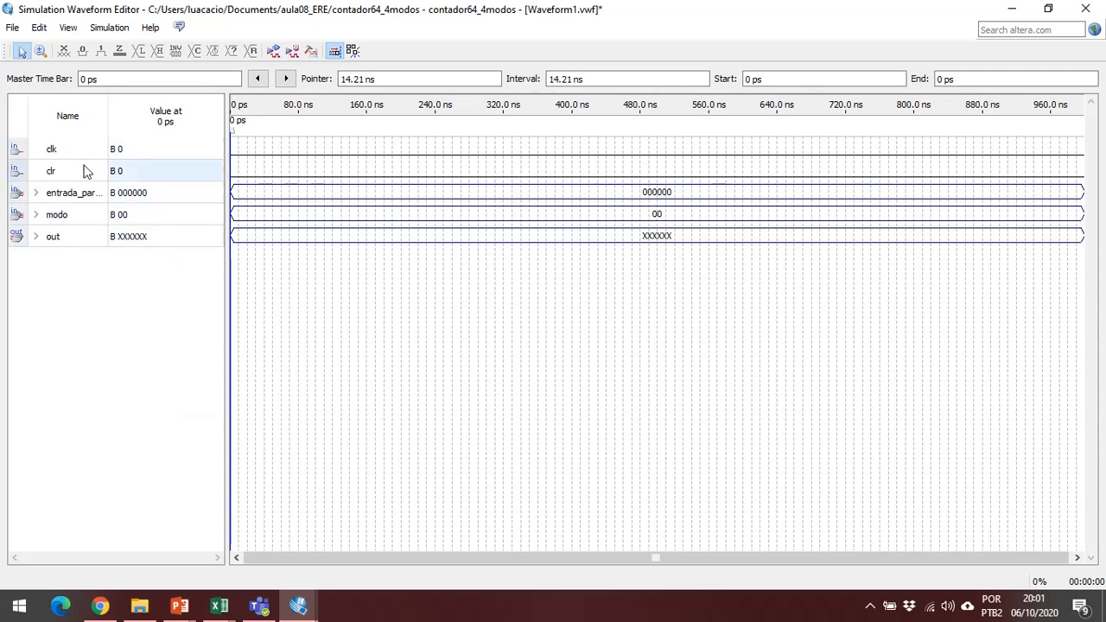
Reopen the Node Finder for a new node and list nodes with the filter Pins: all & Registers: post-fitting.
right_click(50, 294)
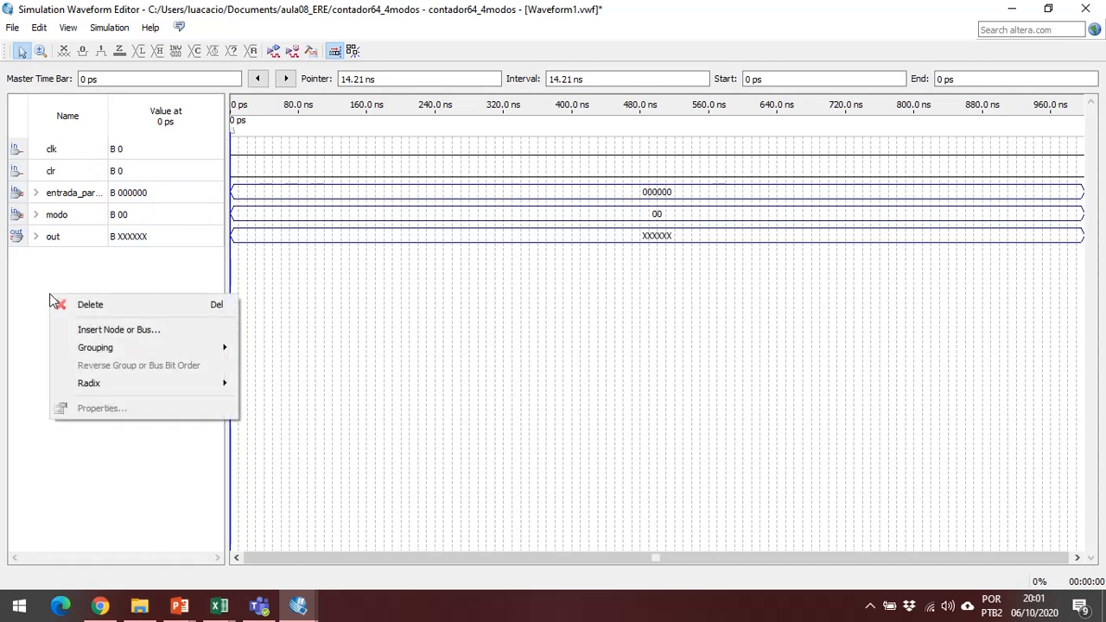
mouse_move(89, 384)
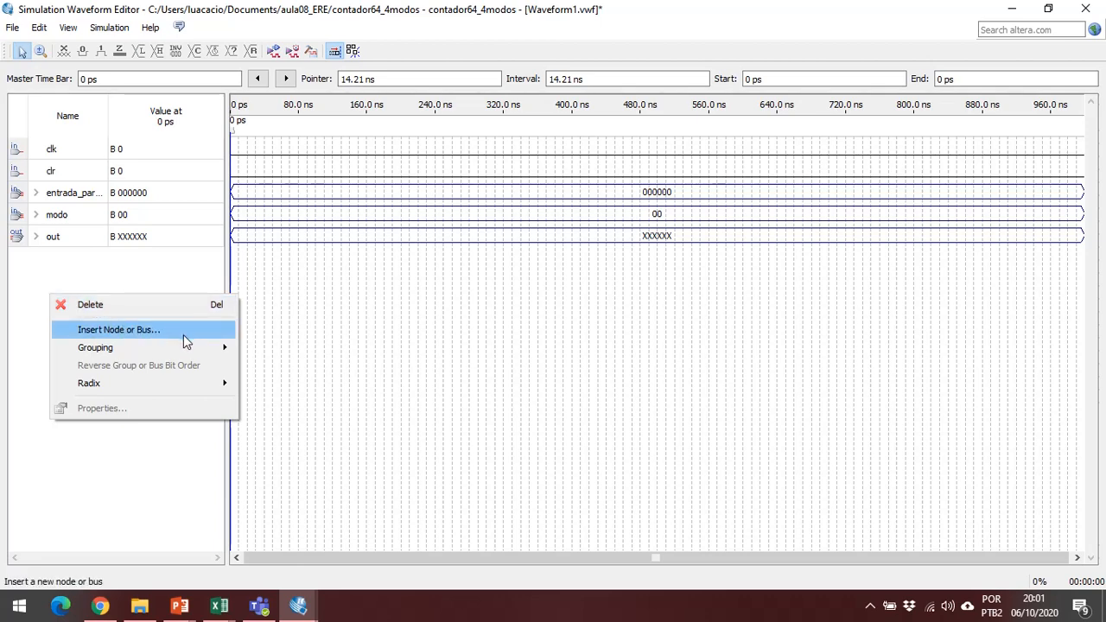
right_click(79, 285)
right_click(77, 283)
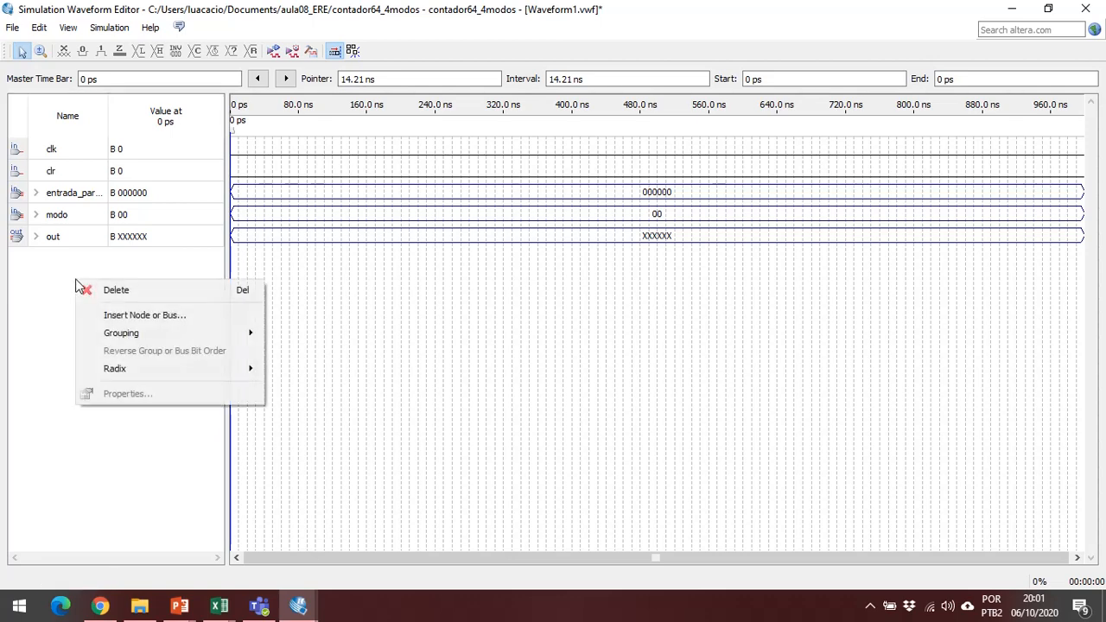
click(115, 320)
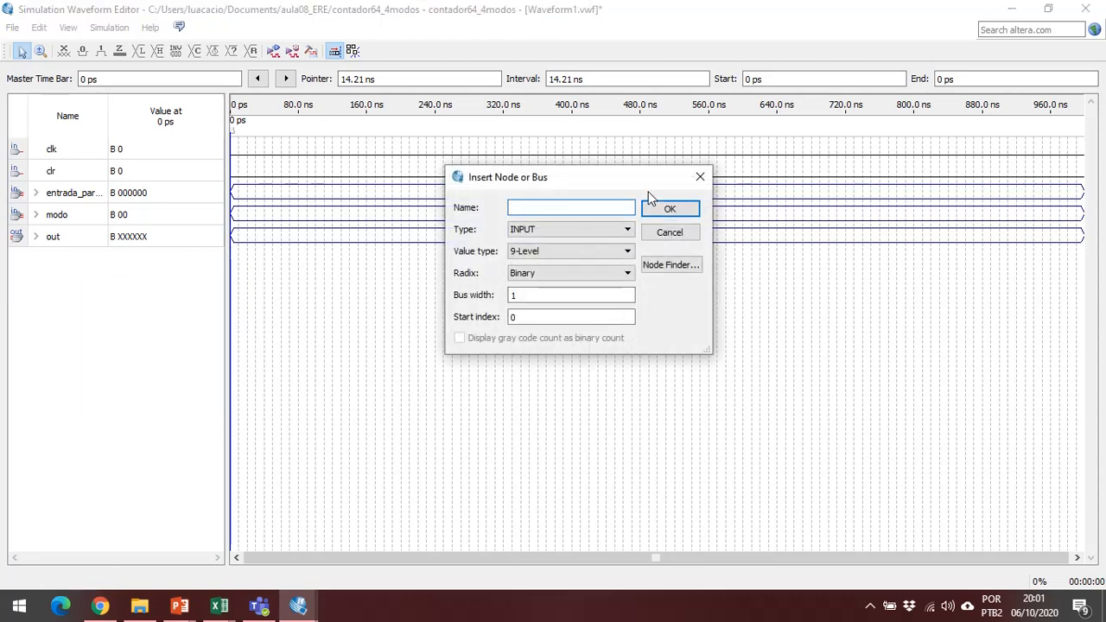
click(671, 265)
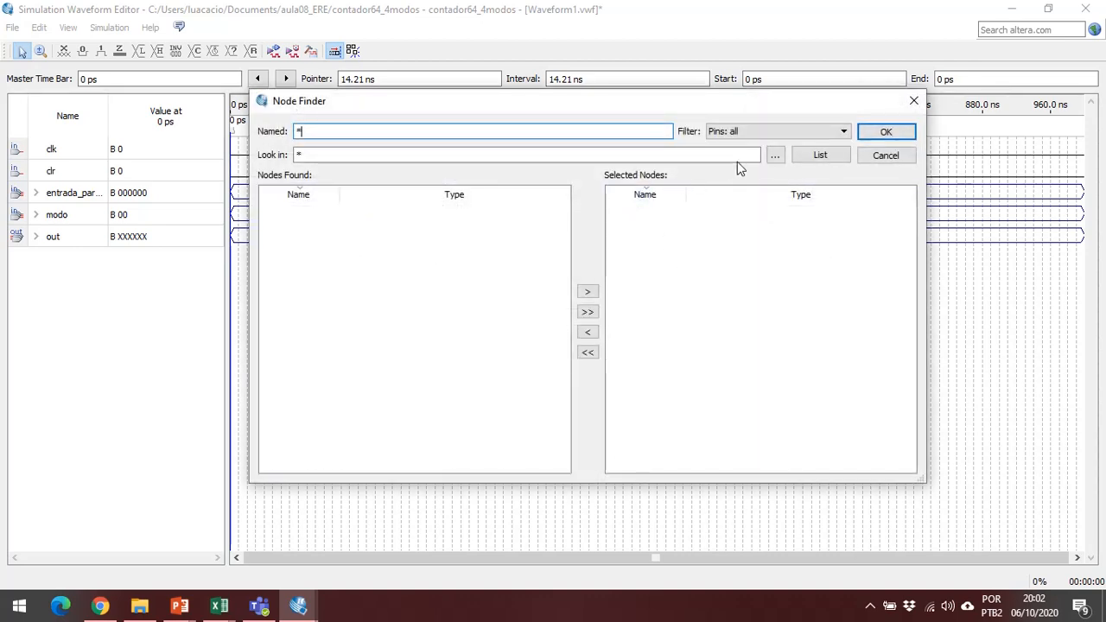
click(772, 133)
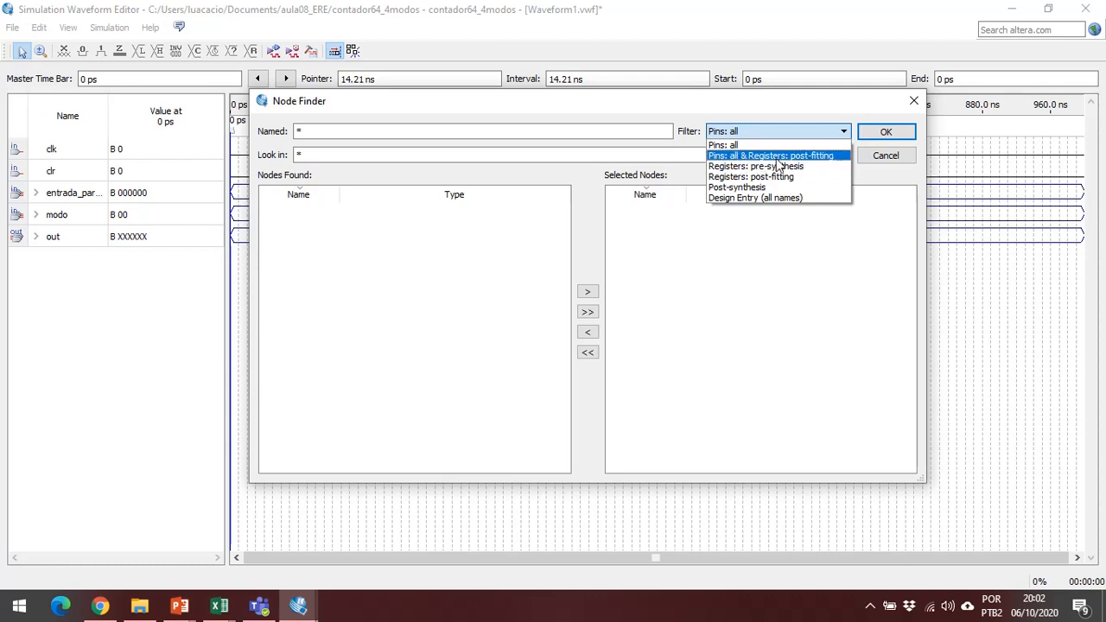
click(777, 159)
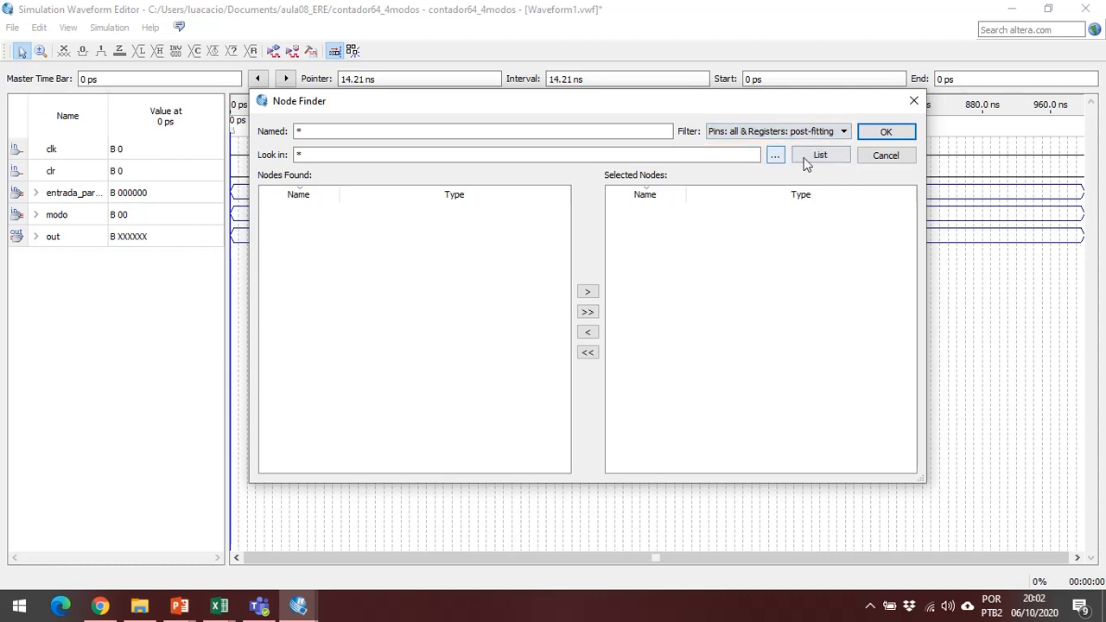
click(815, 159)
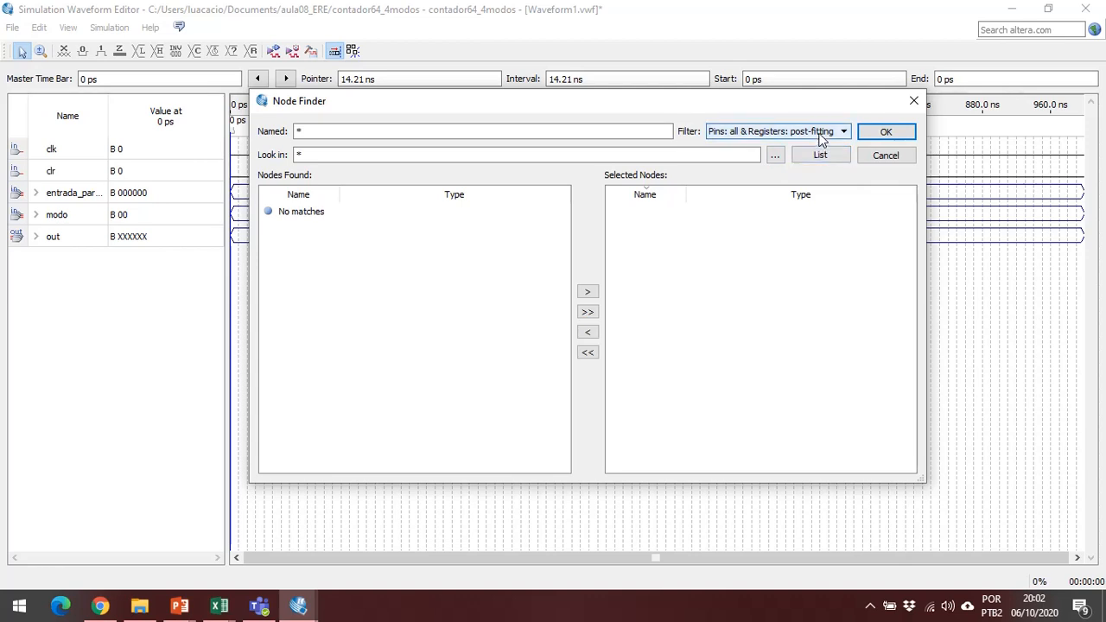
List the design's nodes with the Registers: pre-synthesis filter and with the Registers: post-fitting filter.
click(842, 132)
click(769, 165)
click(815, 161)
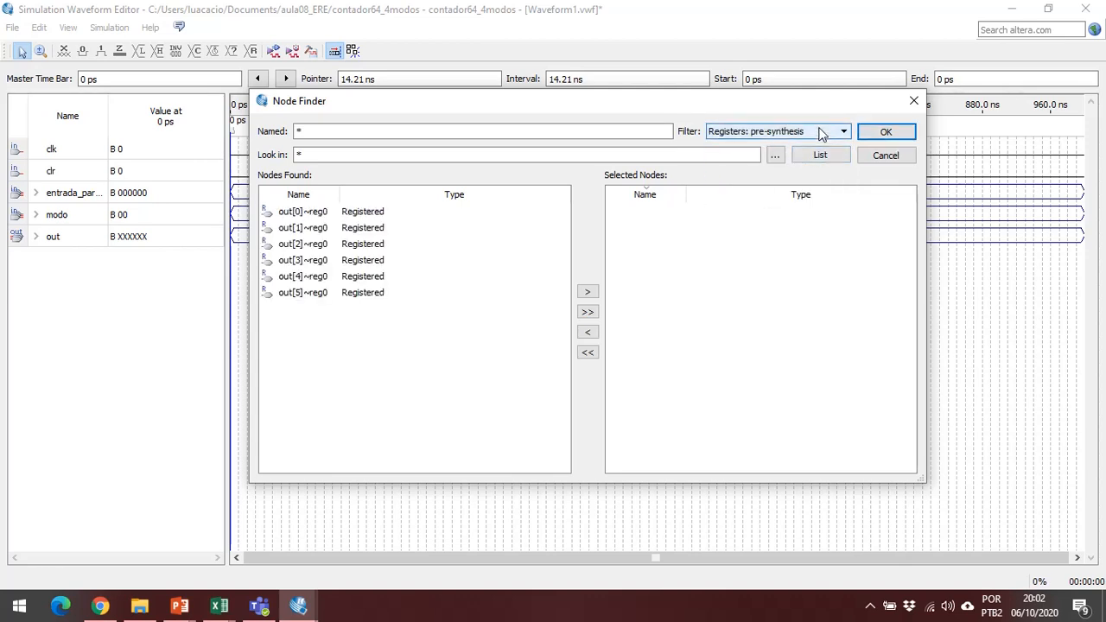
click(822, 132)
click(812, 178)
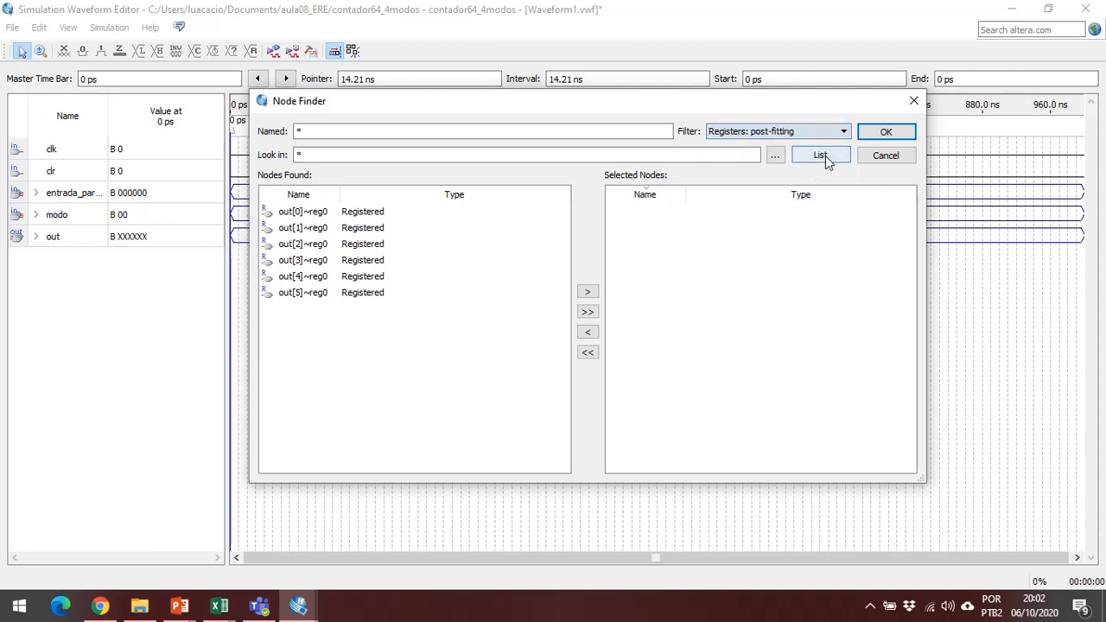
click(823, 159)
List the nodes with the Post-synthesis filter and look through the found entries.
click(826, 134)
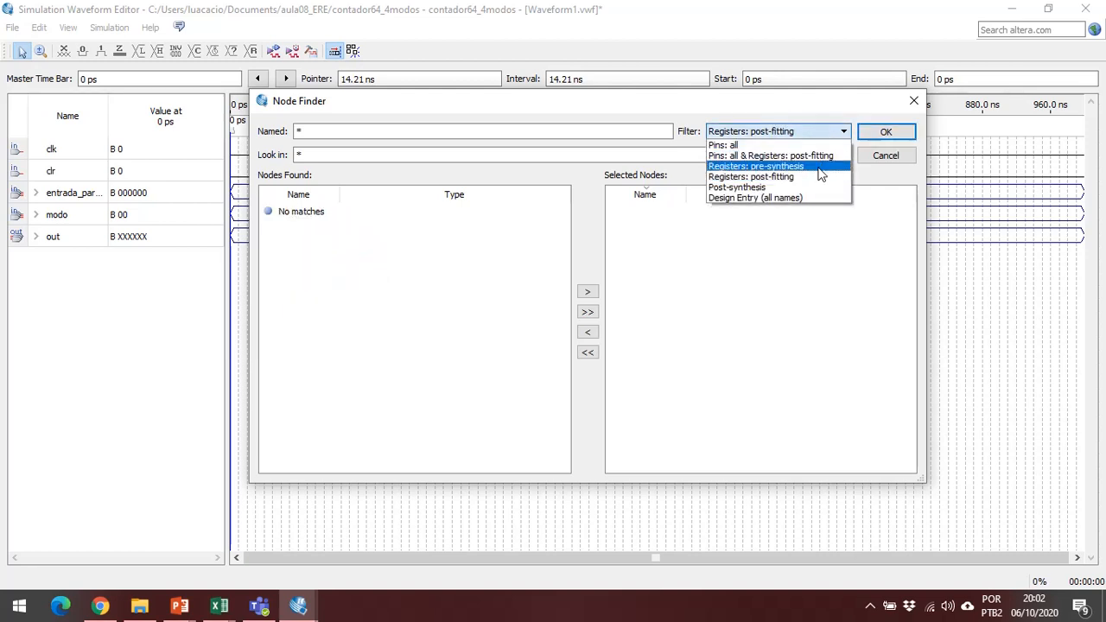
click(813, 187)
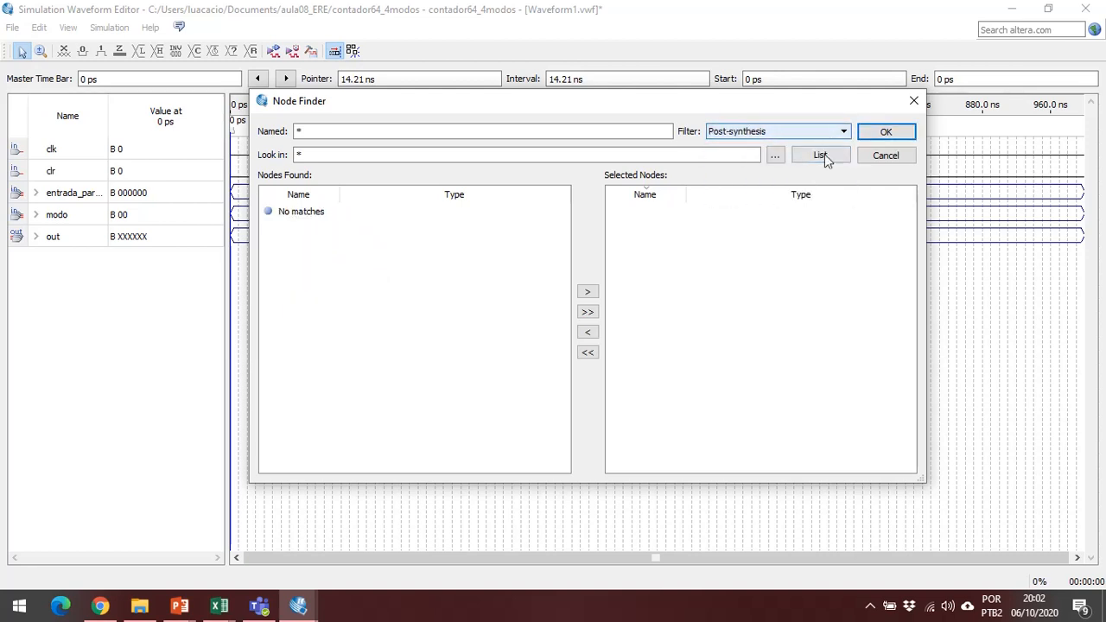
click(824, 155)
scroll(432, 250, down, 7)
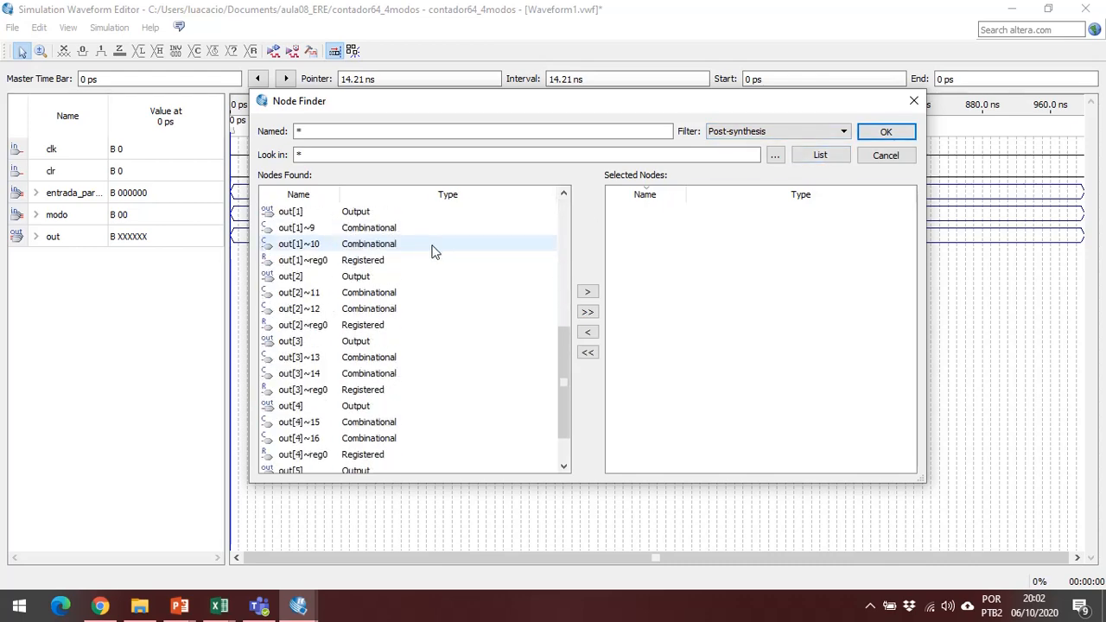
scroll(432, 250, up, 2)
List the nodes with the Design Entry (all names) filter and look through the internal, input and output entries.
click(743, 131)
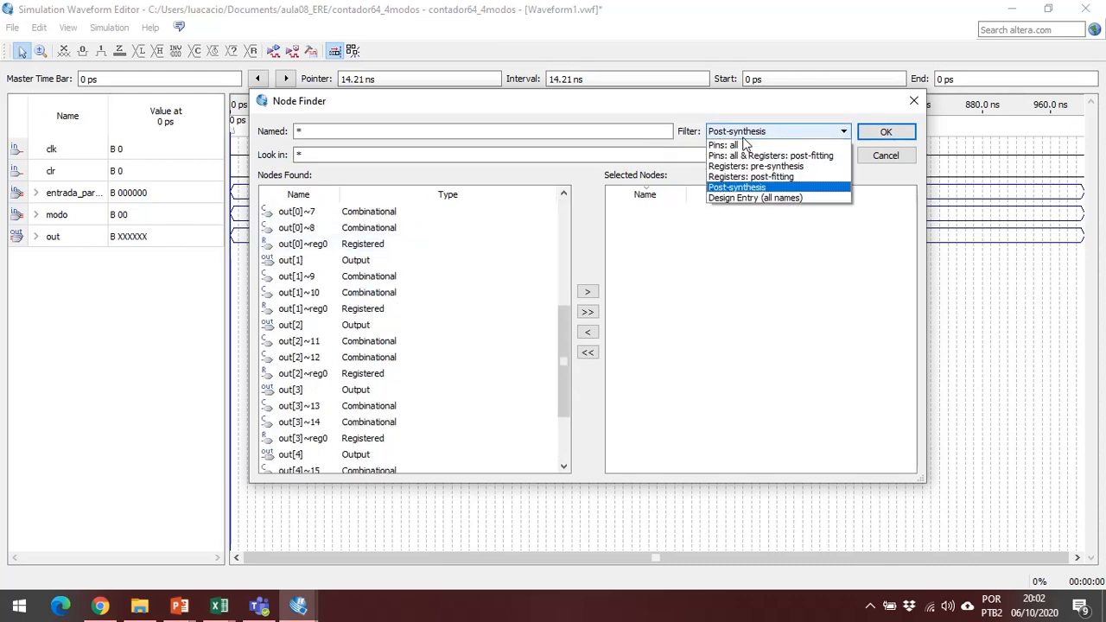
click(765, 201)
click(797, 153)
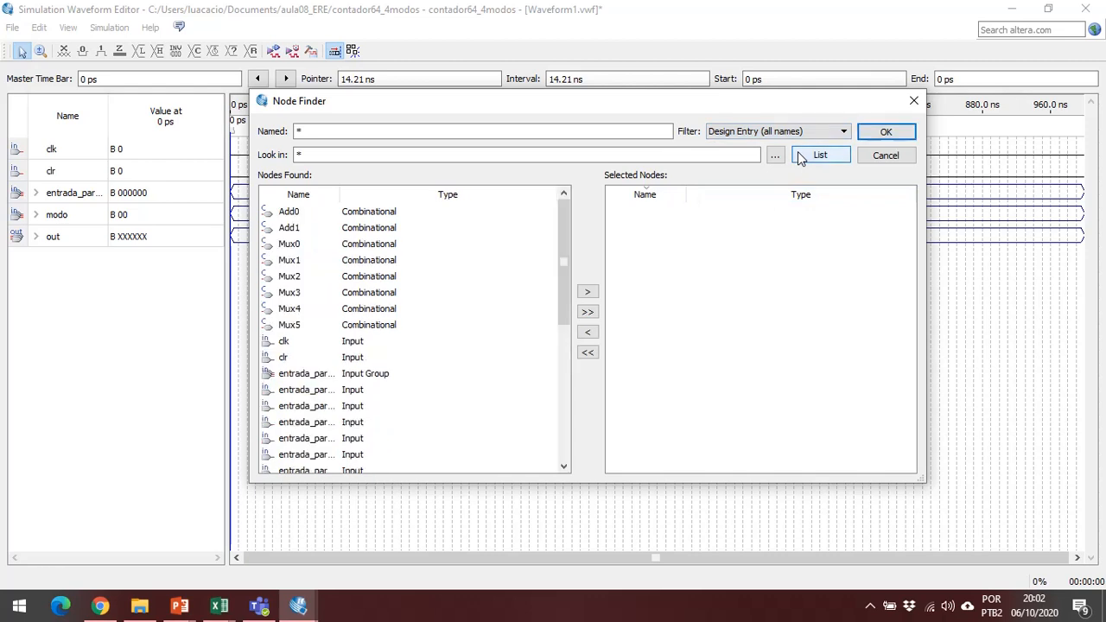
scroll(527, 237, down, 3)
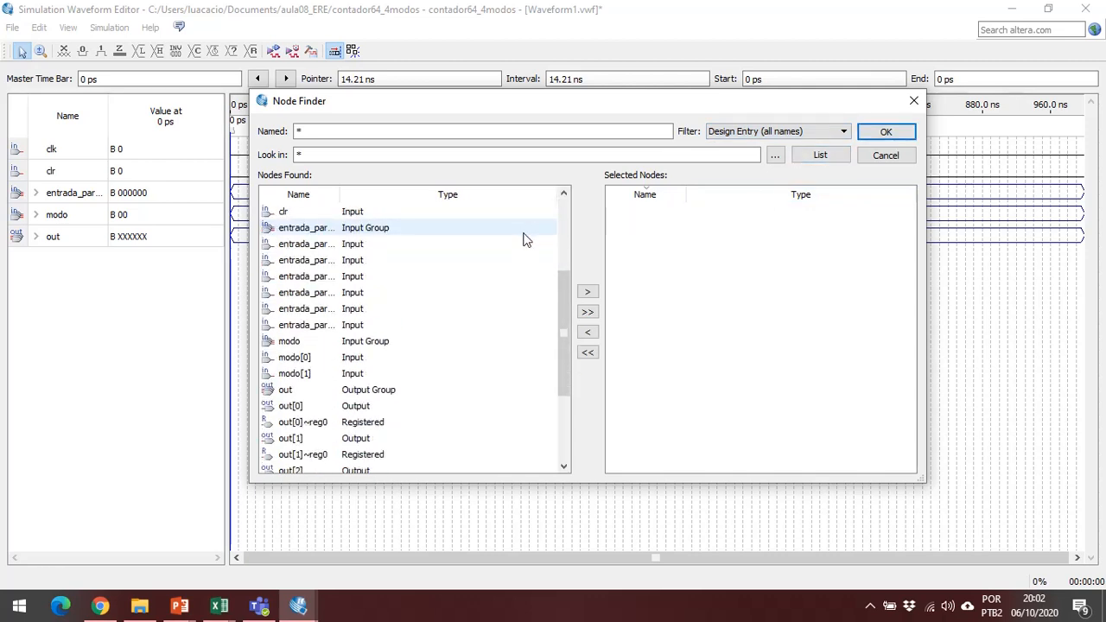
scroll(519, 235, down, 3)
scroll(508, 231, up, 6)
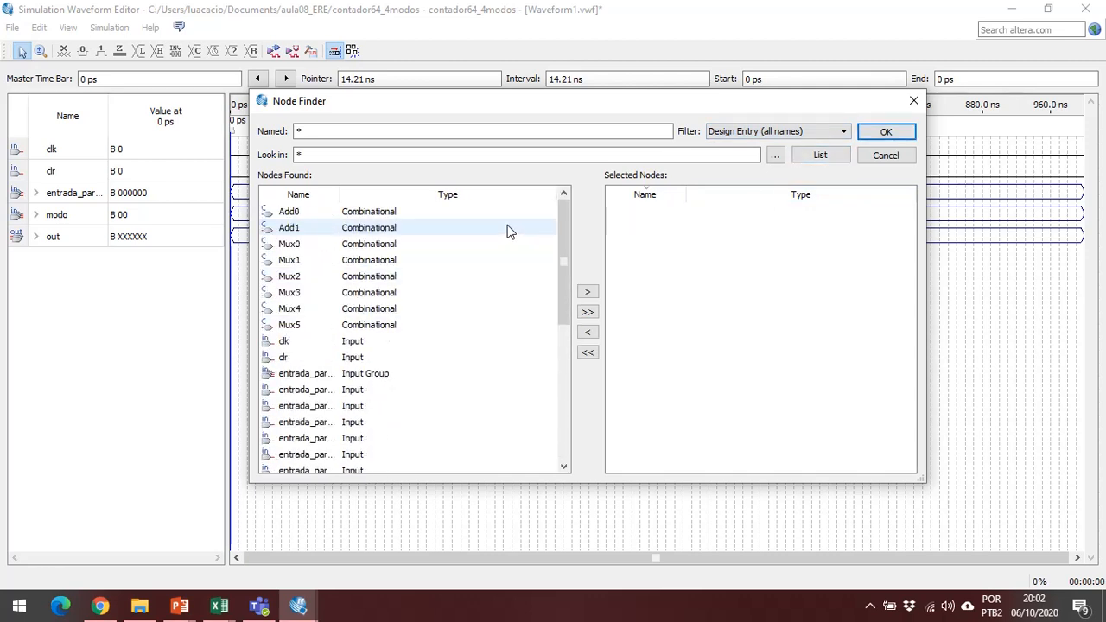
click(436, 216)
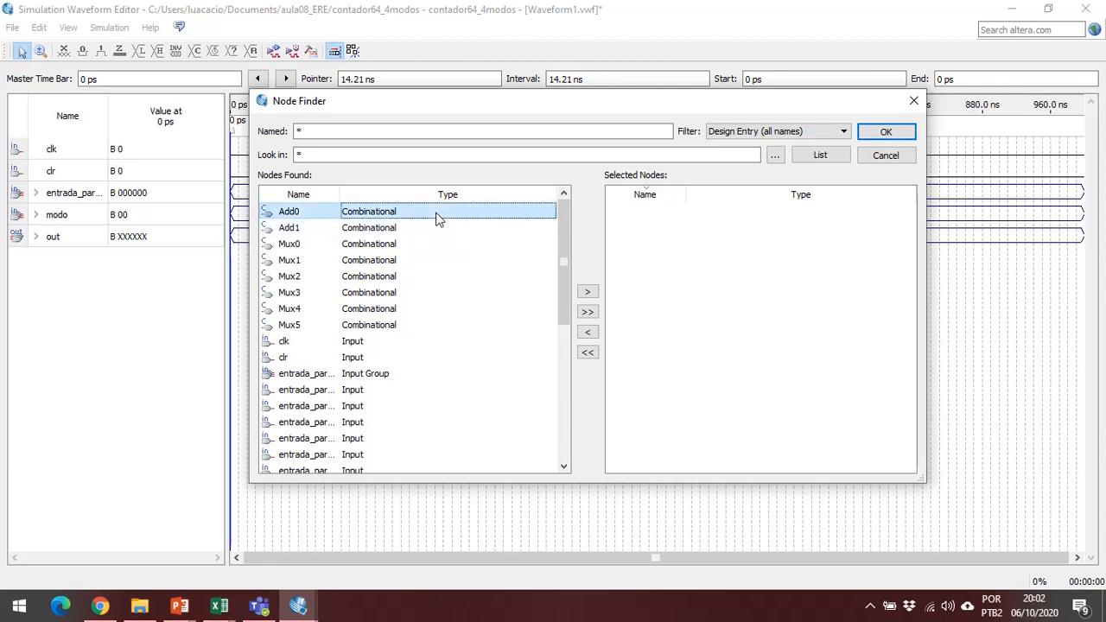
click(775, 136)
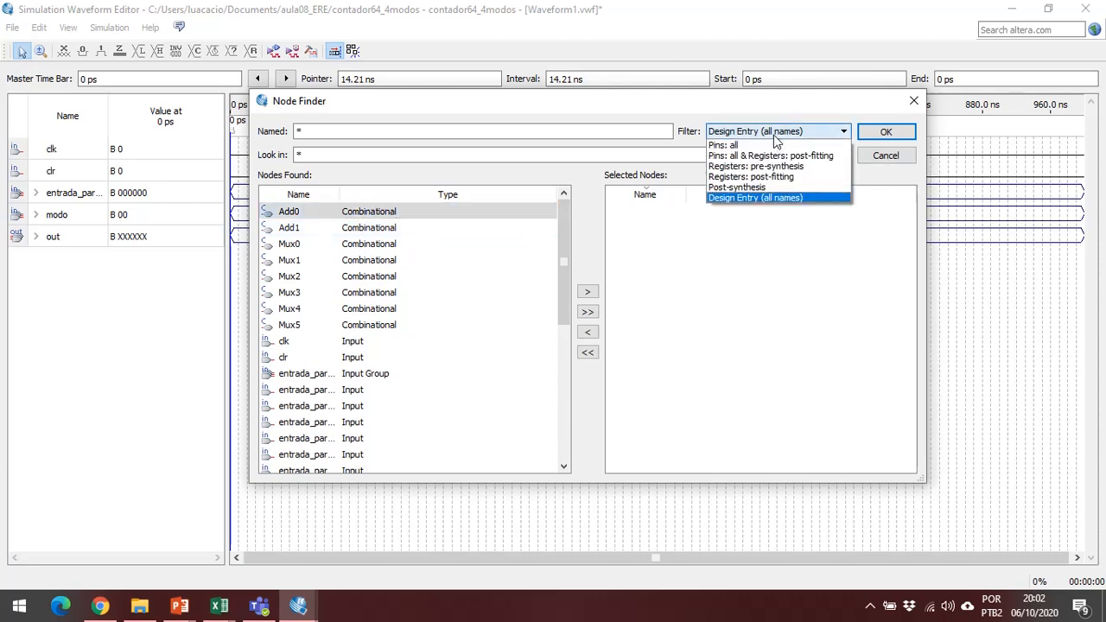
click(776, 136)
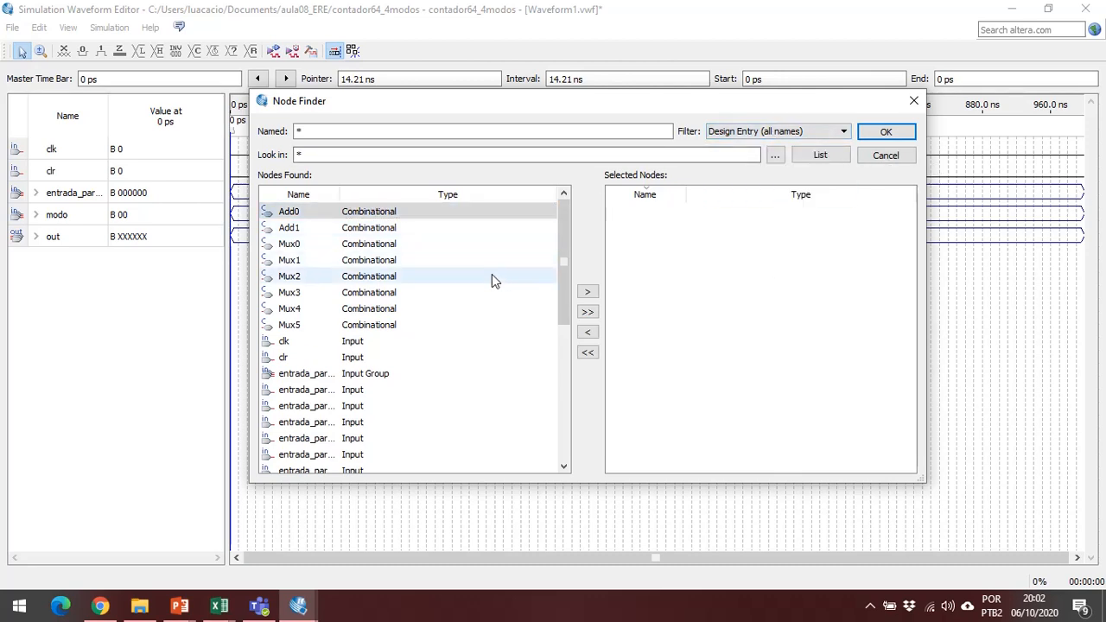
scroll(488, 275, down, 5)
scroll(482, 276, up, 5)
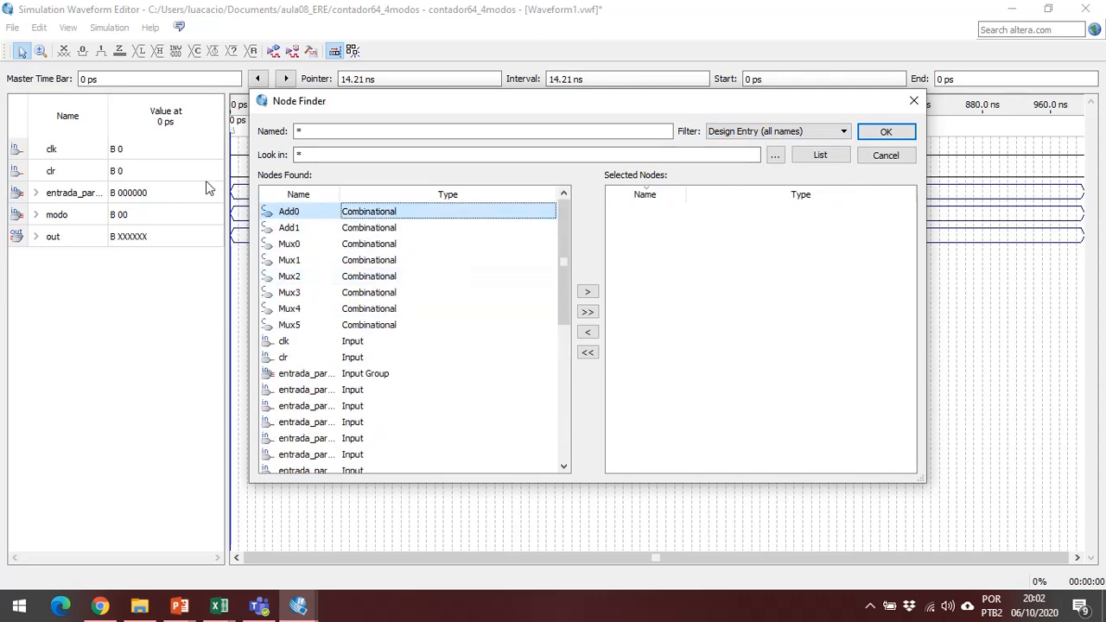
Examine the Add0 node and the registered out nodes, and cancel the node search and insertion without adding anything.
click(327, 214)
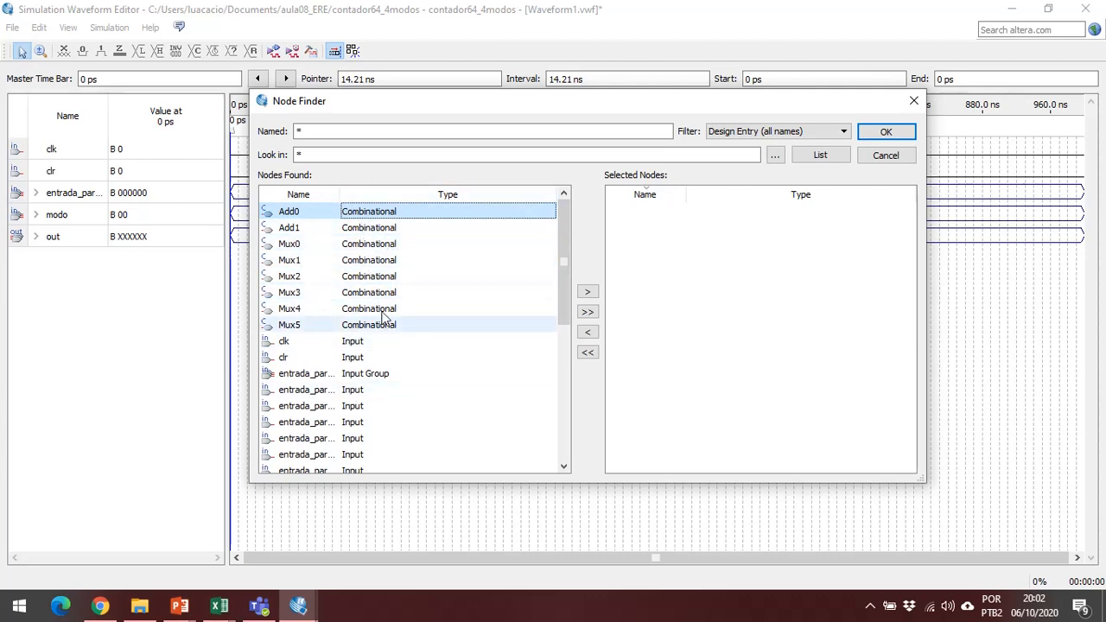
scroll(381, 311, down, 6)
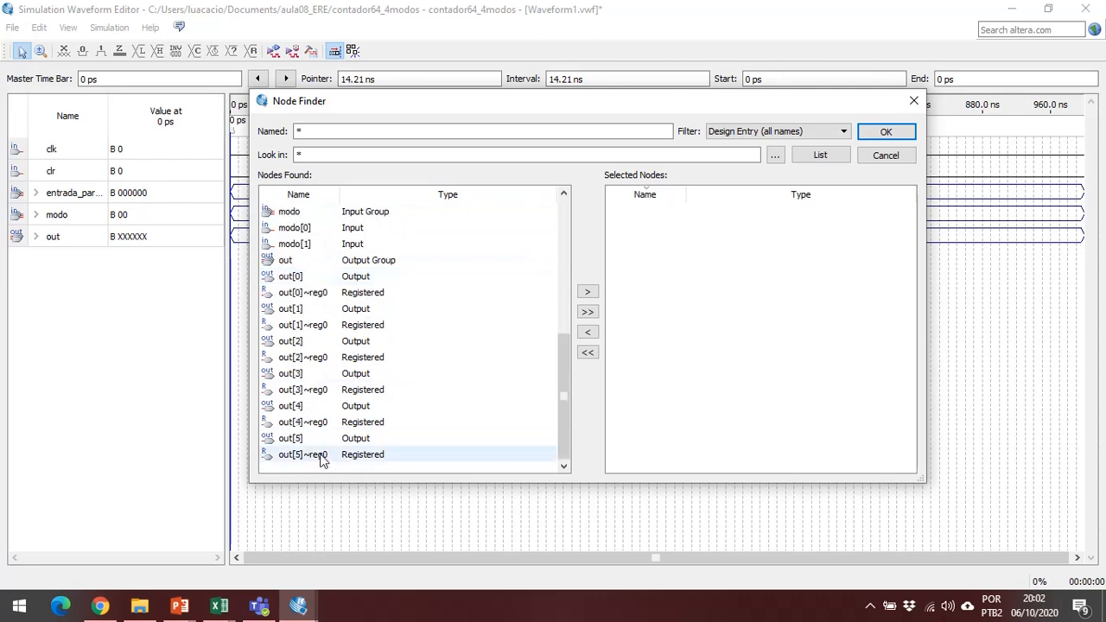
click(313, 427)
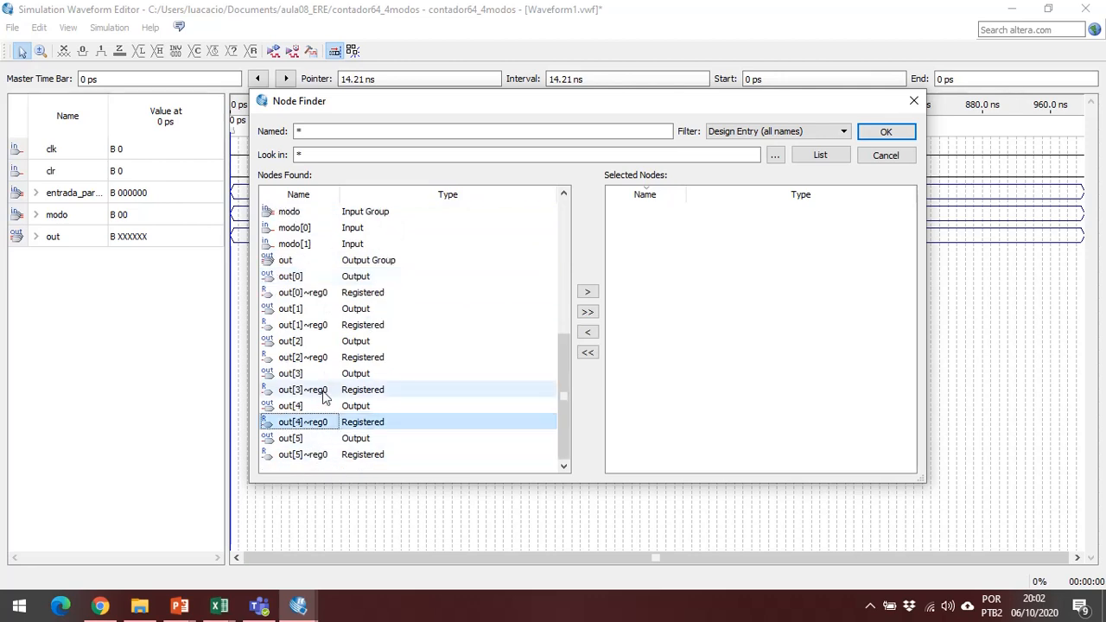
click(322, 390)
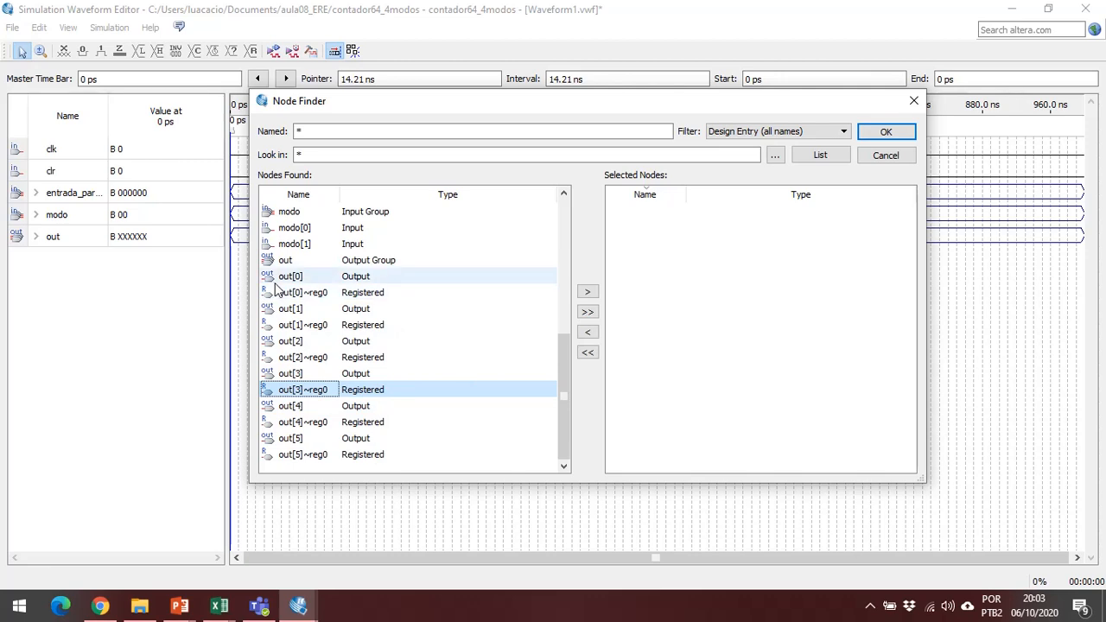
click(904, 160)
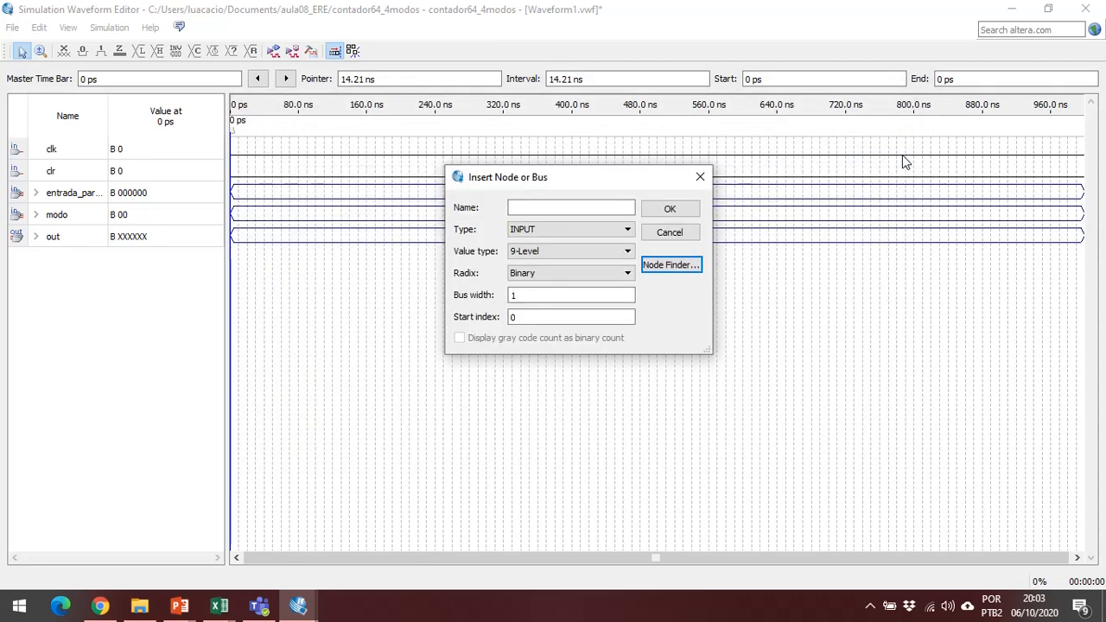
click(687, 238)
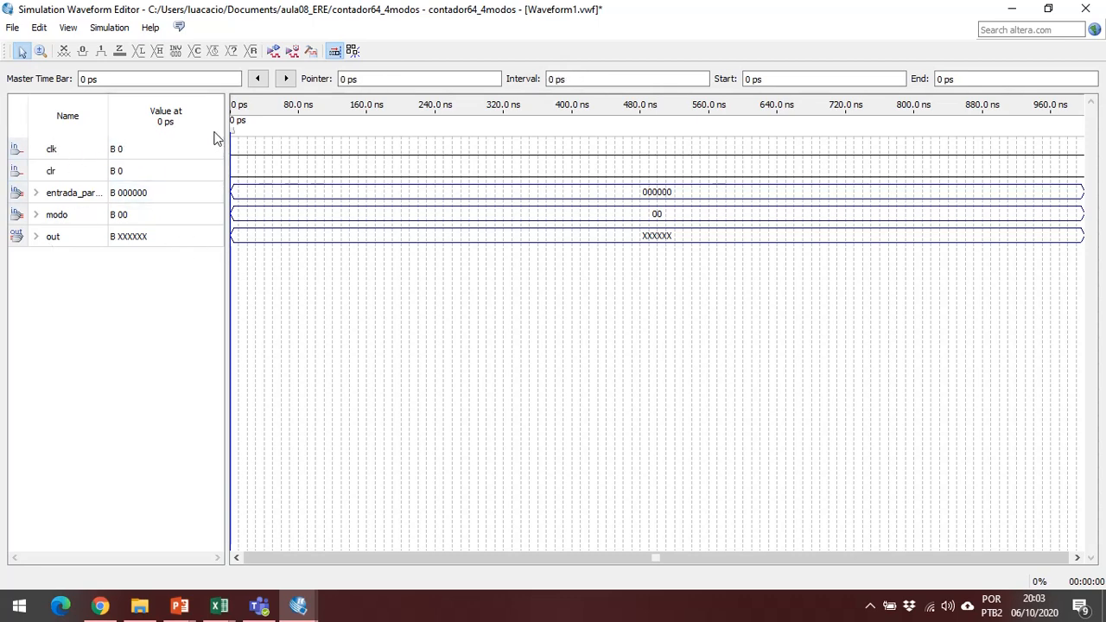
Overwrite the entire clk waveform with a clock of period 10.0 ns, offset 0.0 ns and 50% duty cycle.
click(91, 149)
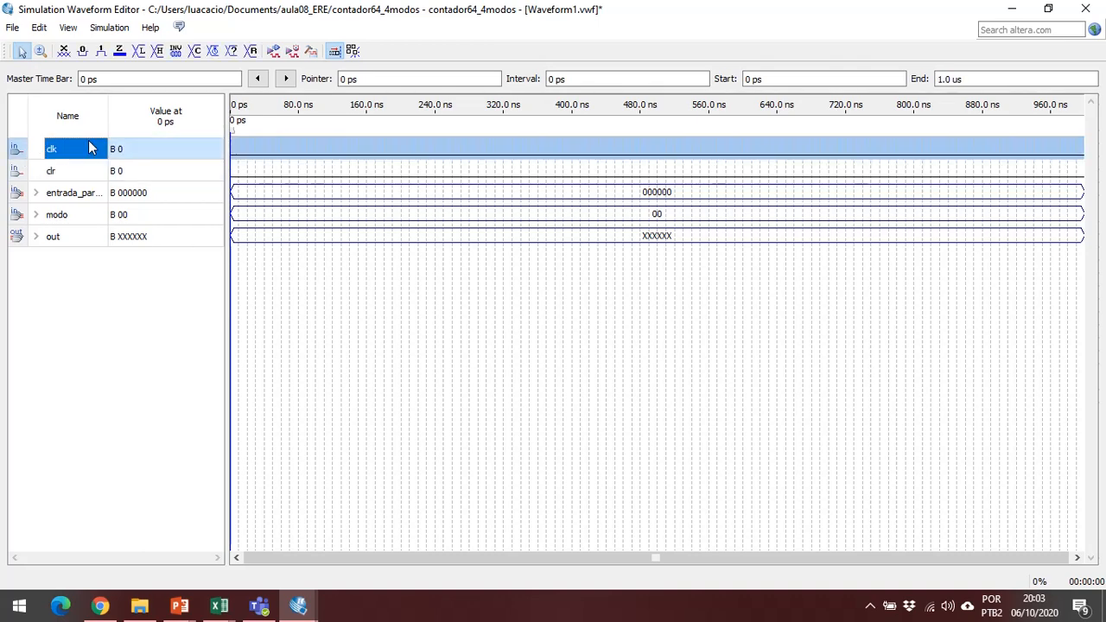
right_click(260, 153)
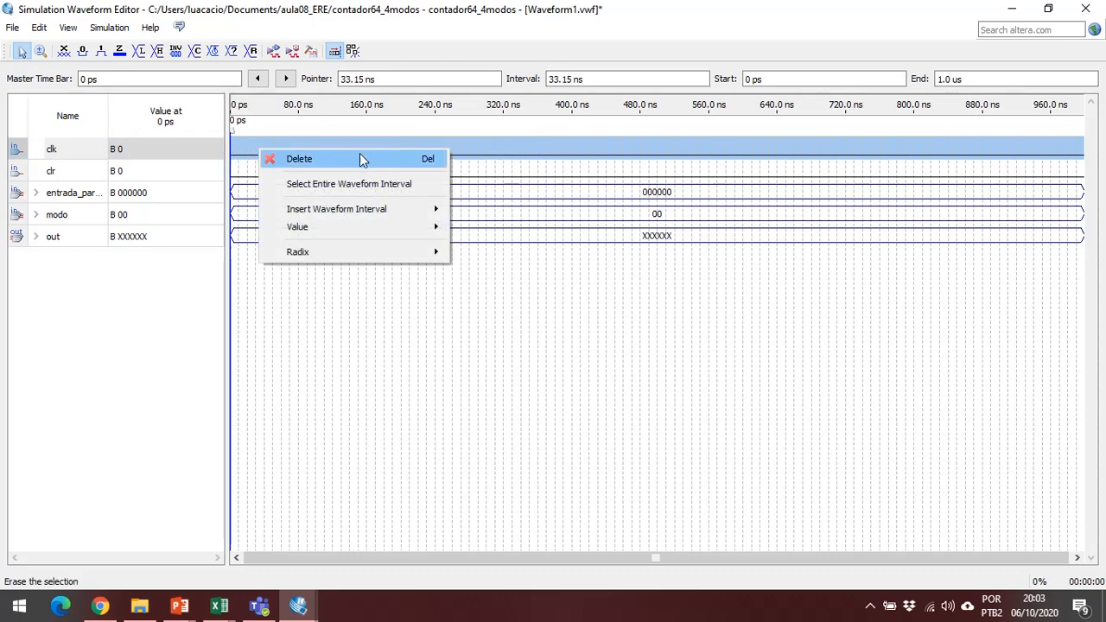
mouse_move(366, 218)
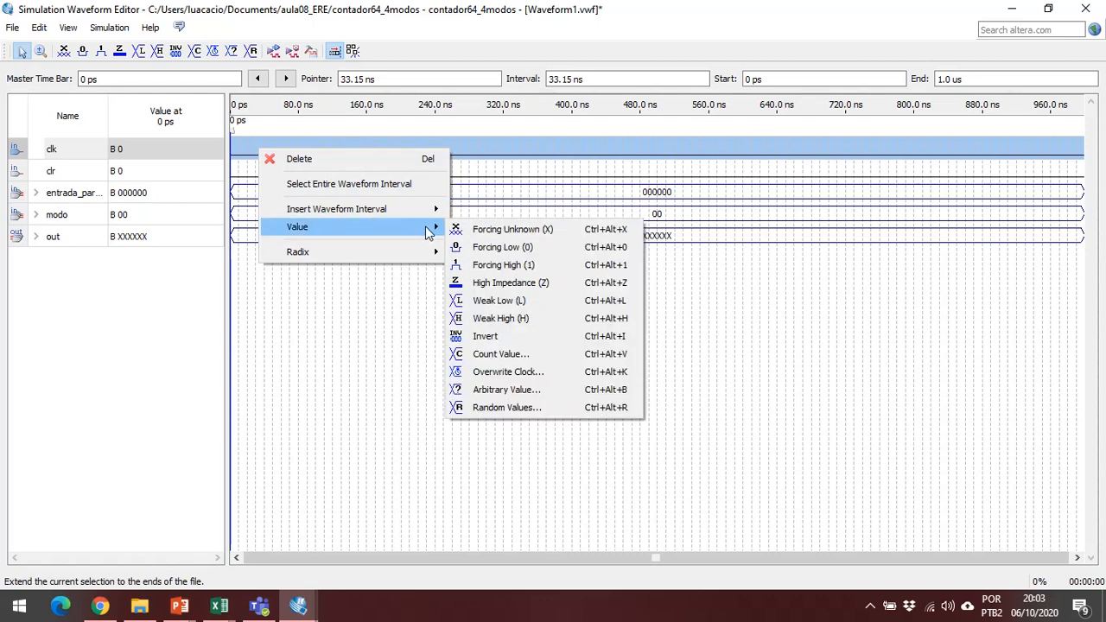
click(551, 372)
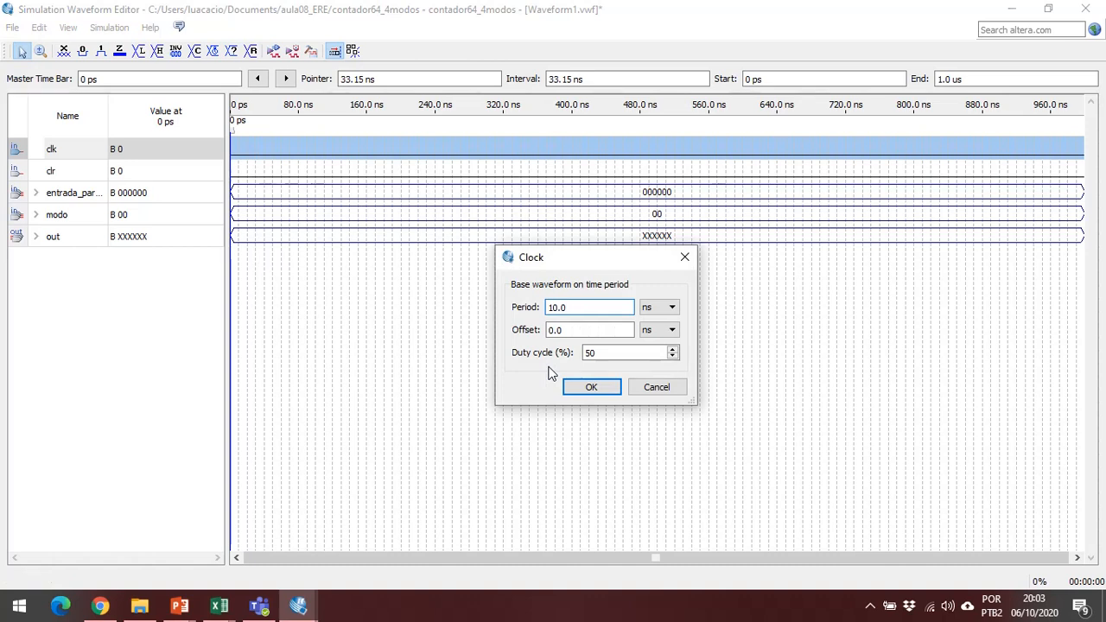
click(602, 304)
click(672, 307)
click(664, 322)
click(605, 391)
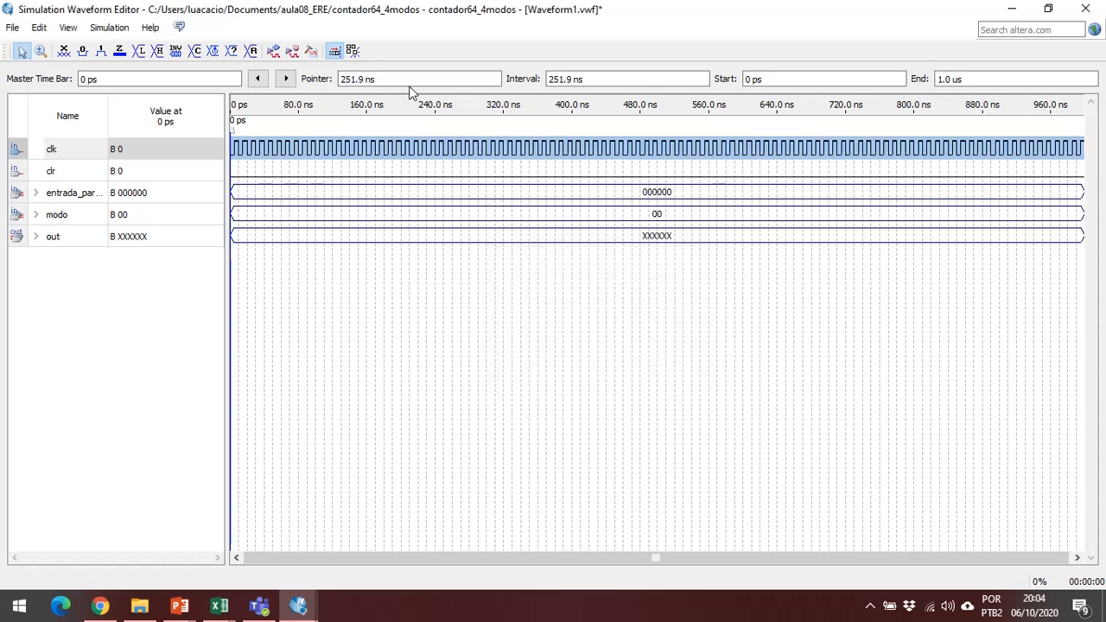
Examine the first clk cycles up close and compare their rising edges with the posedge clk condition in contador64_4modos.v.
click(268, 149)
mouse_move(232, 132)
mouse_down()
mouse_move(487, 163)
mouse_move(745, 176)
mouse_move(838, 137)
mouse_move(232, 147)
mouse_up()
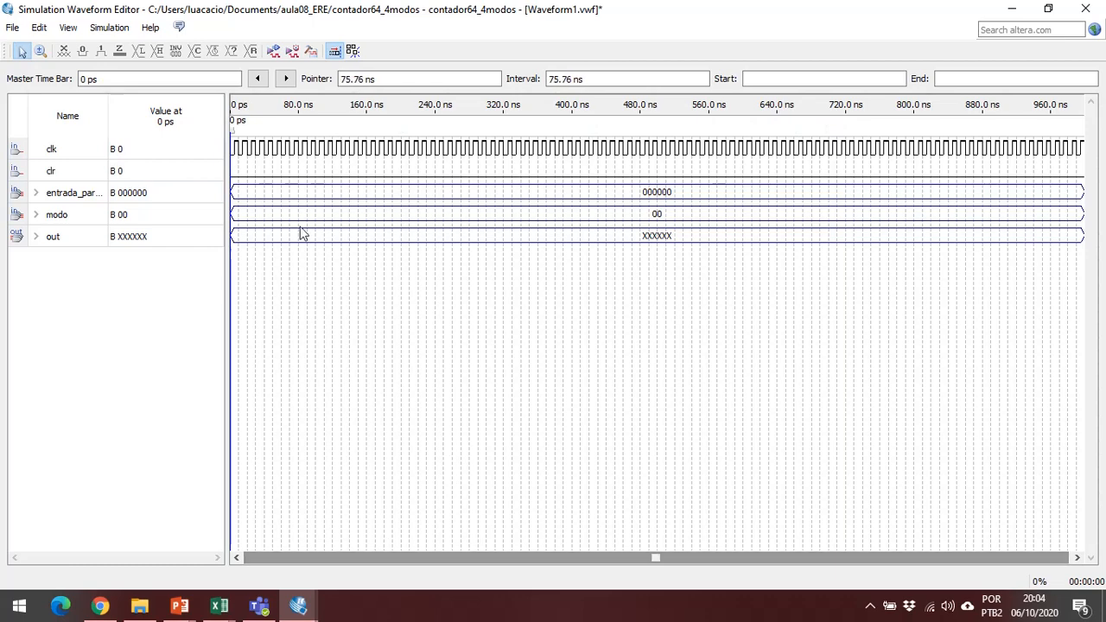
right_click(291, 189)
click(272, 158)
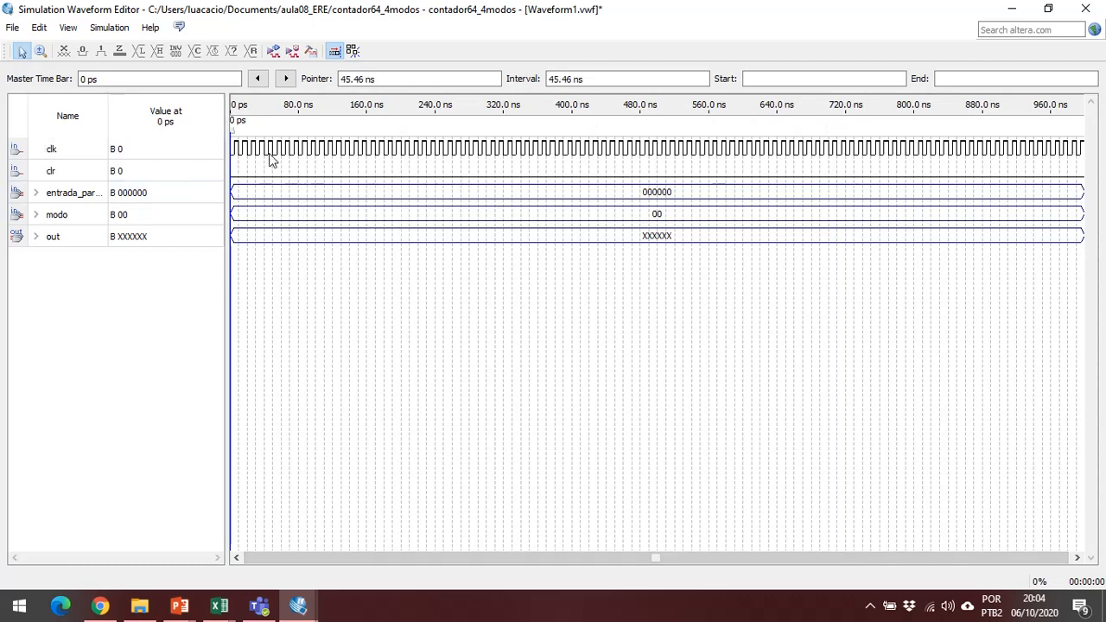
click(42, 52)
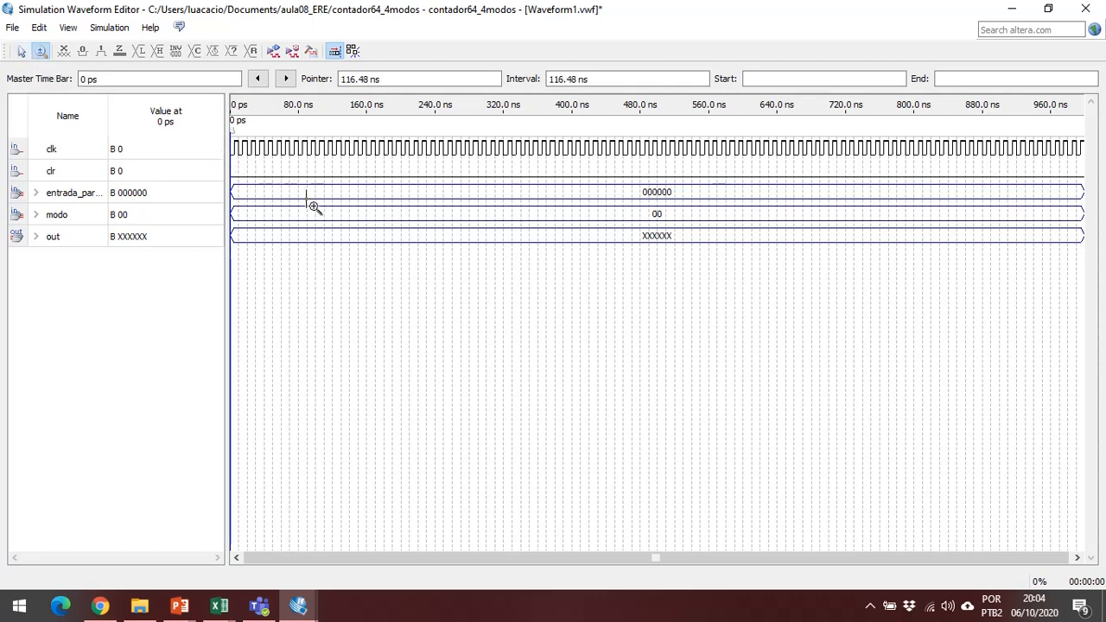
drag(410, 270, 232, 121)
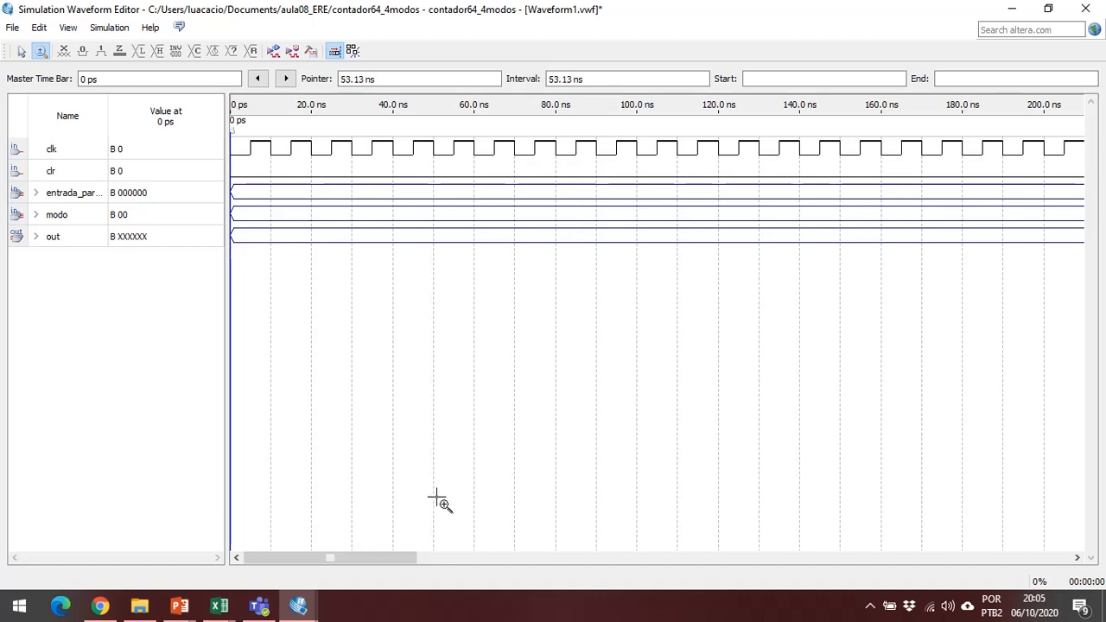
mouse_move(298, 605)
click(247, 563)
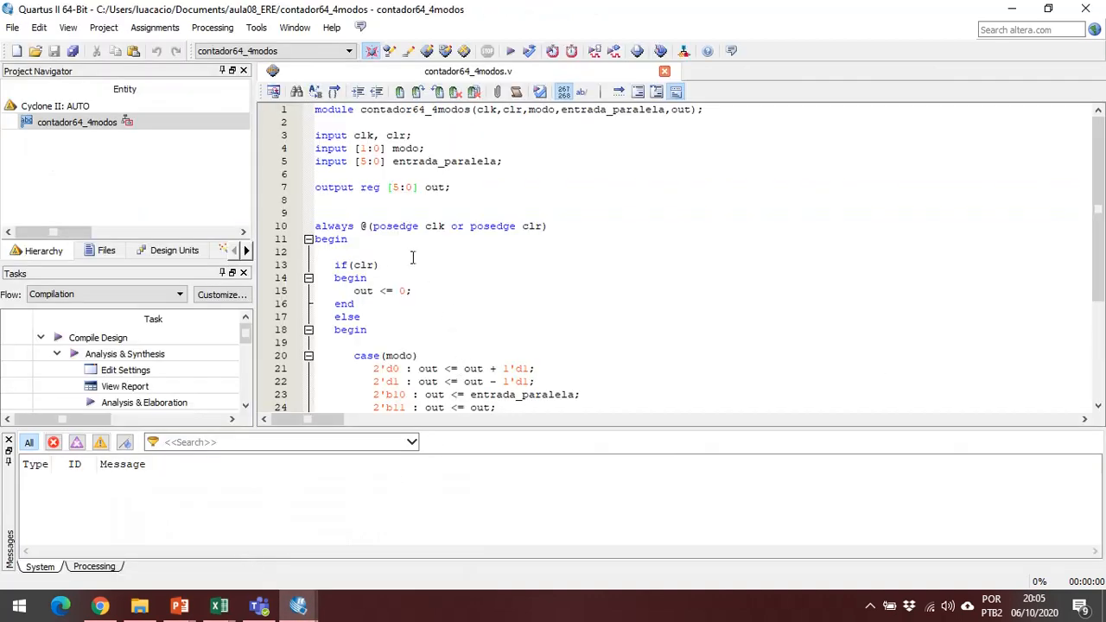
drag(373, 226, 444, 226)
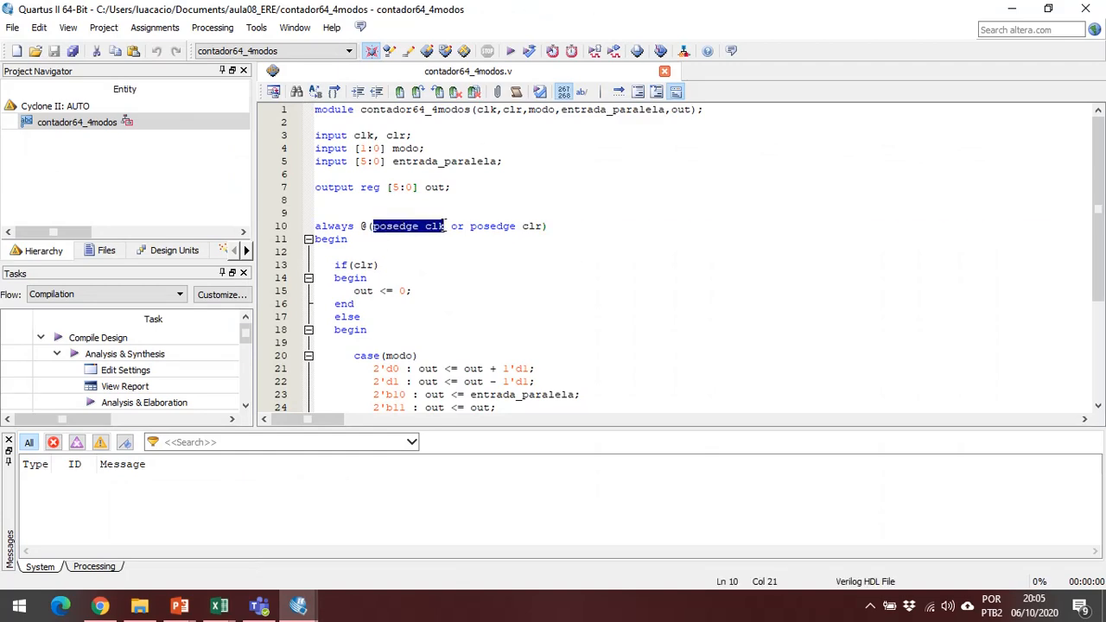
mouse_move(299, 604)
click(380, 544)
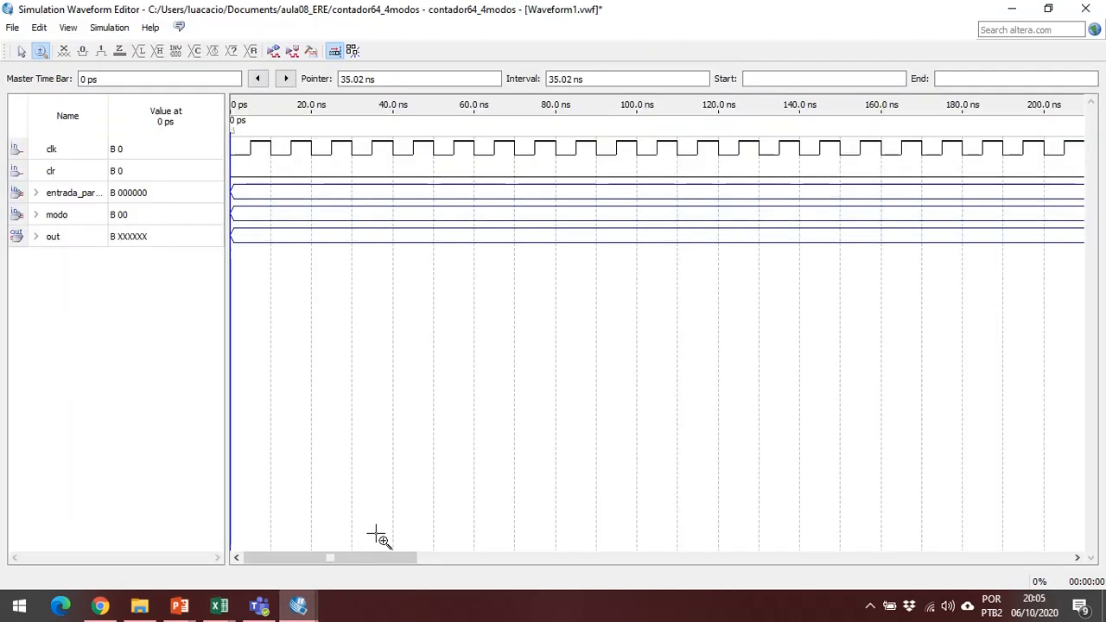
Set the waveform grid period to 5 ns and check its alignment with the clk edges at the start.
click(12, 27)
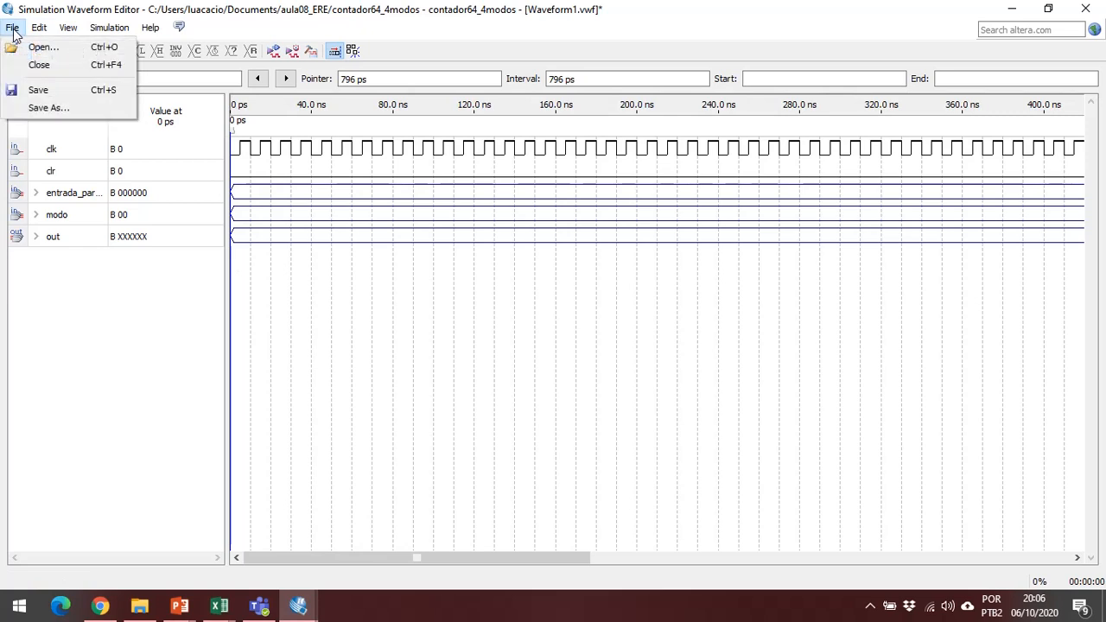
mouse_move(38, 27)
click(102, 171)
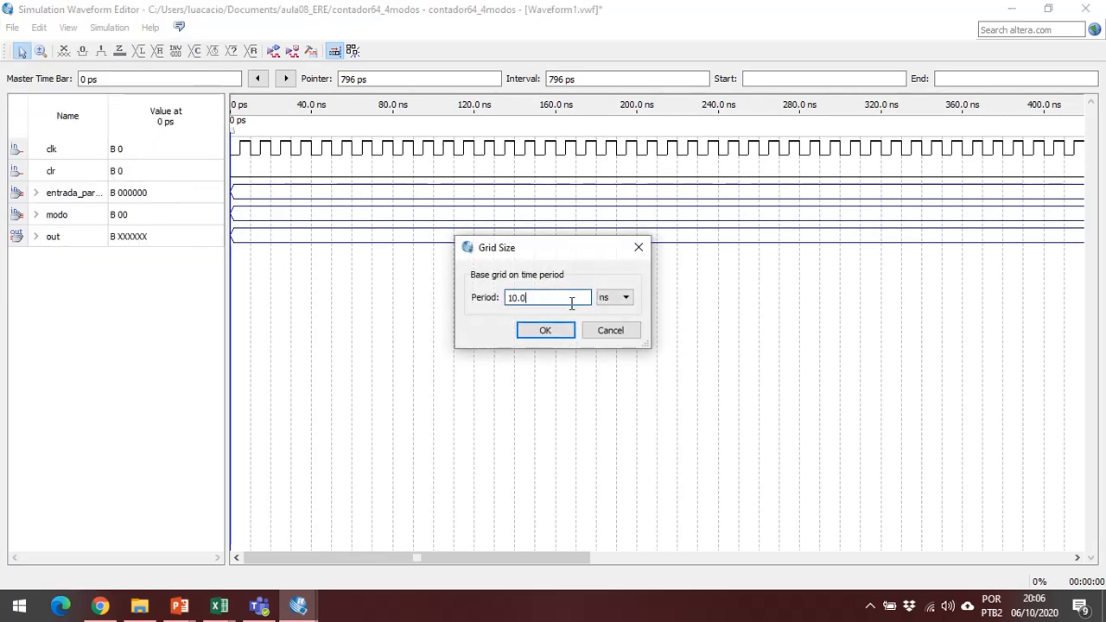
drag(519, 296, 505, 297)
text(5)
key(Return)
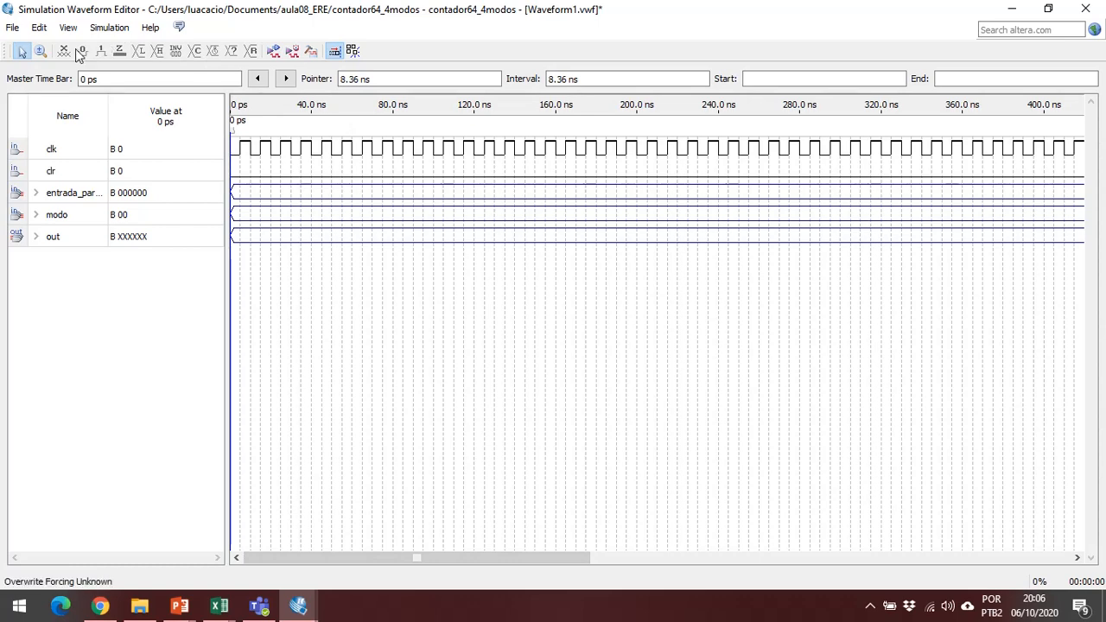
click(38, 52)
drag(342, 338, 184, 134)
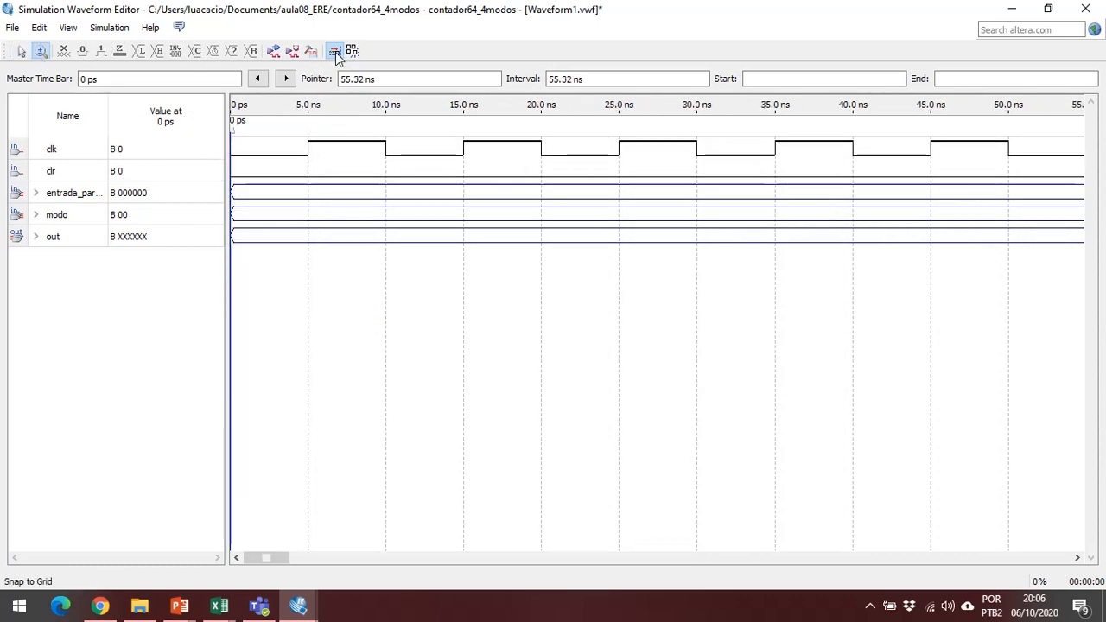
click(336, 52)
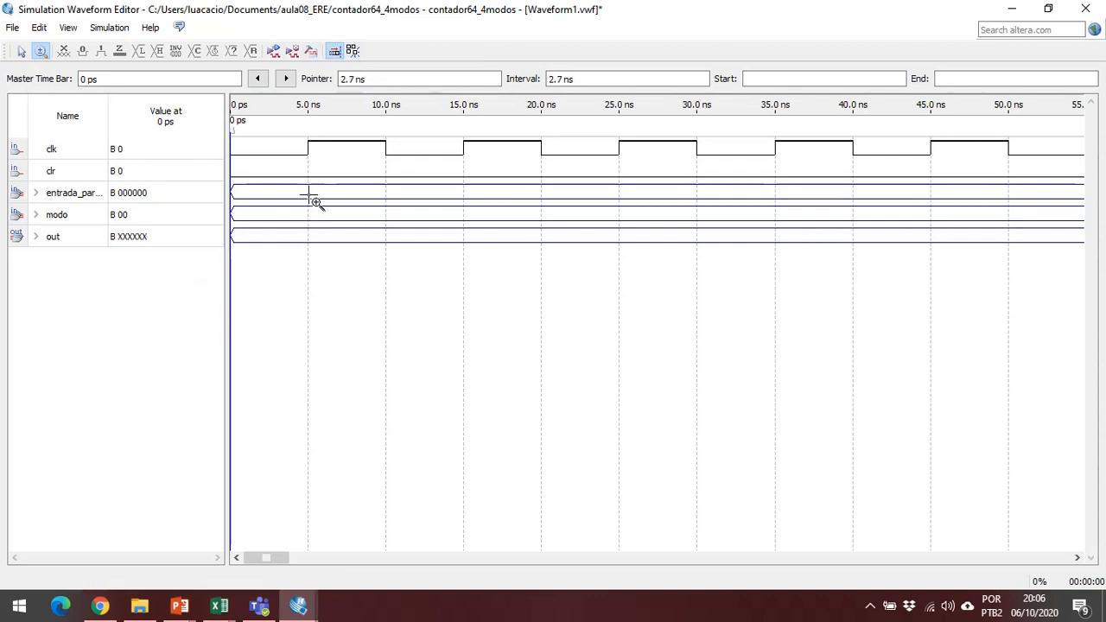
right_click(498, 172)
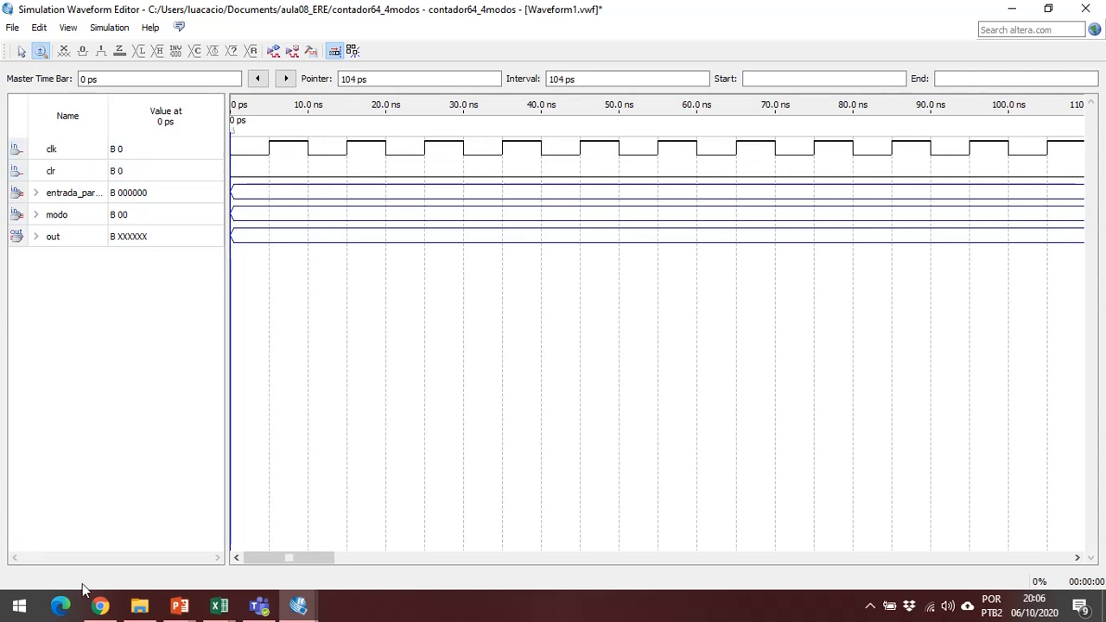
Review the posedge clr condition and the out <= 0 reset assignment in contador64_4modos.v, and return to the waveform editor.
mouse_move(305, 612)
click(219, 572)
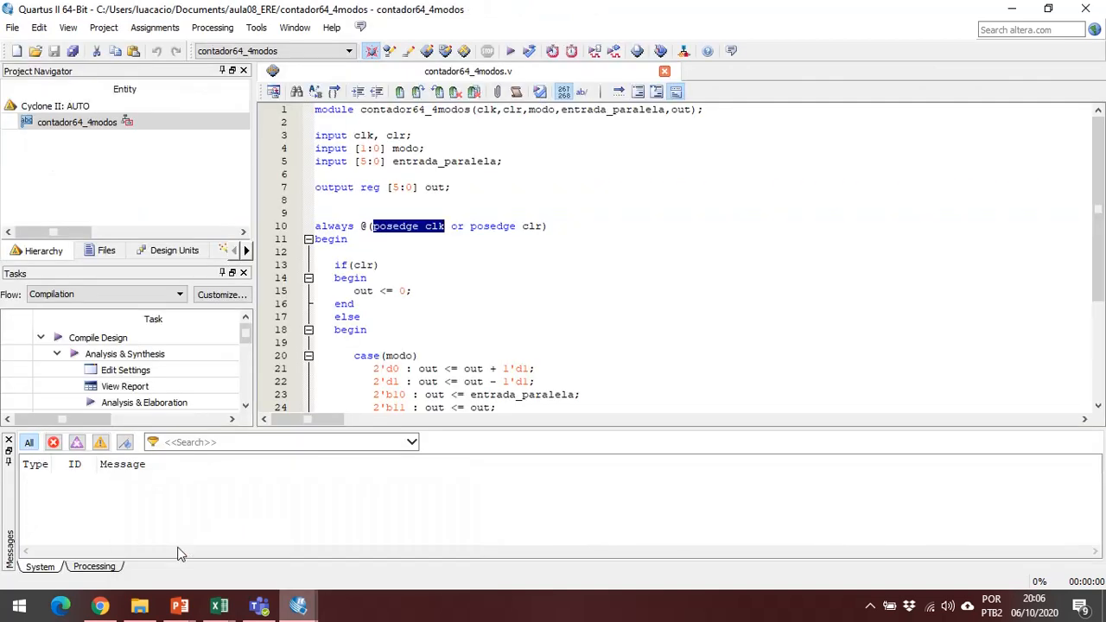
drag(470, 226, 536, 226)
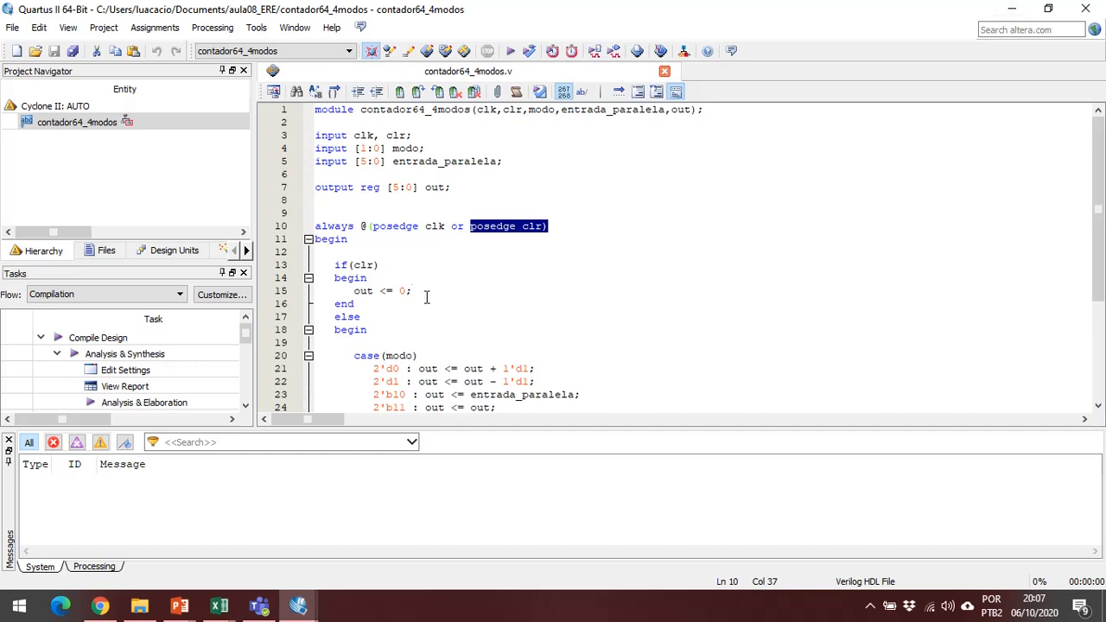
drag(412, 291, 354, 291)
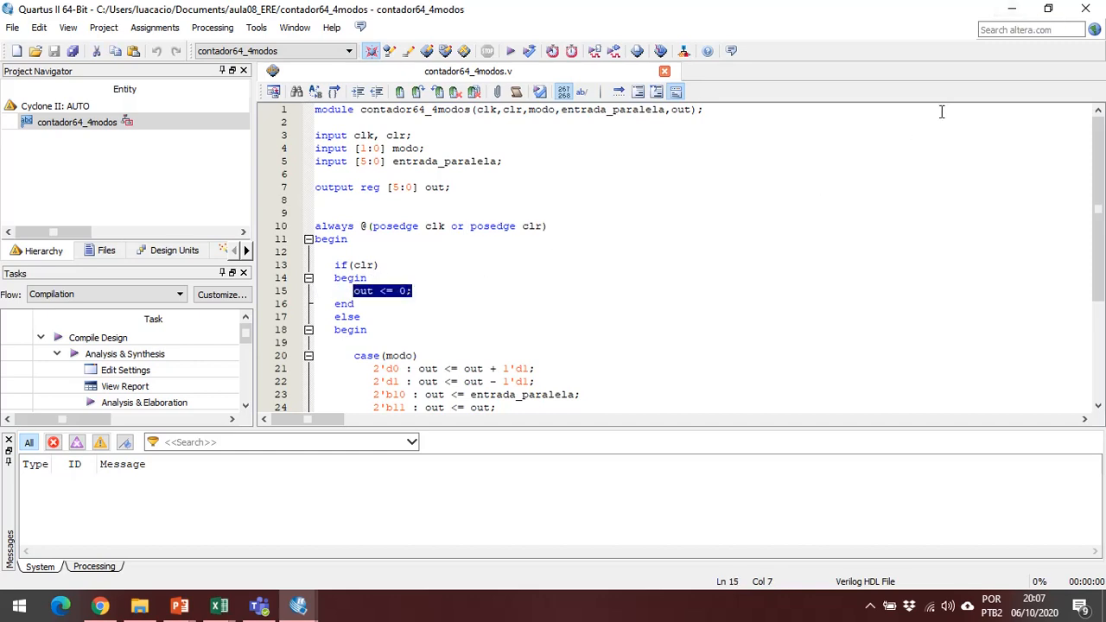
click(1012, 9)
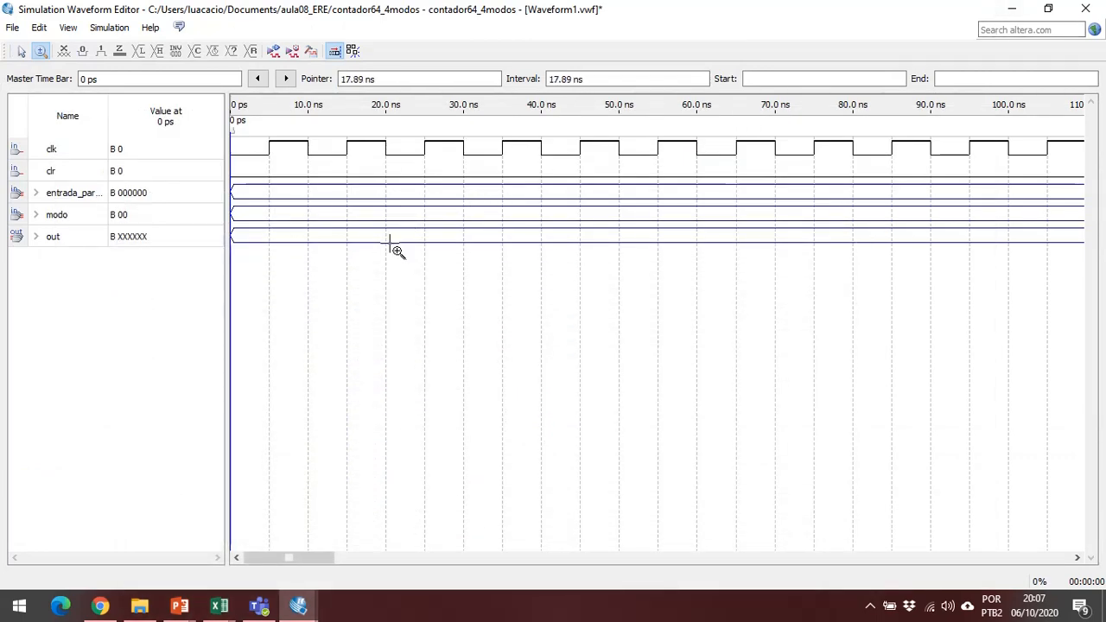
Force the clr input high from 505.0 ns to 520.0 ns.
drag(296, 558, 648, 619)
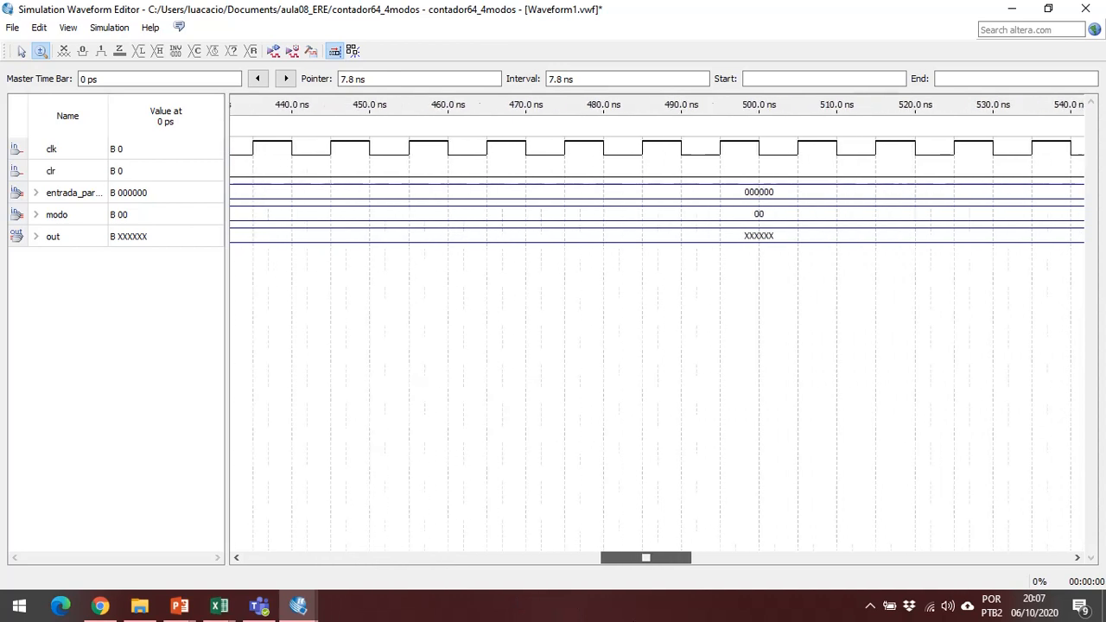
click(766, 177)
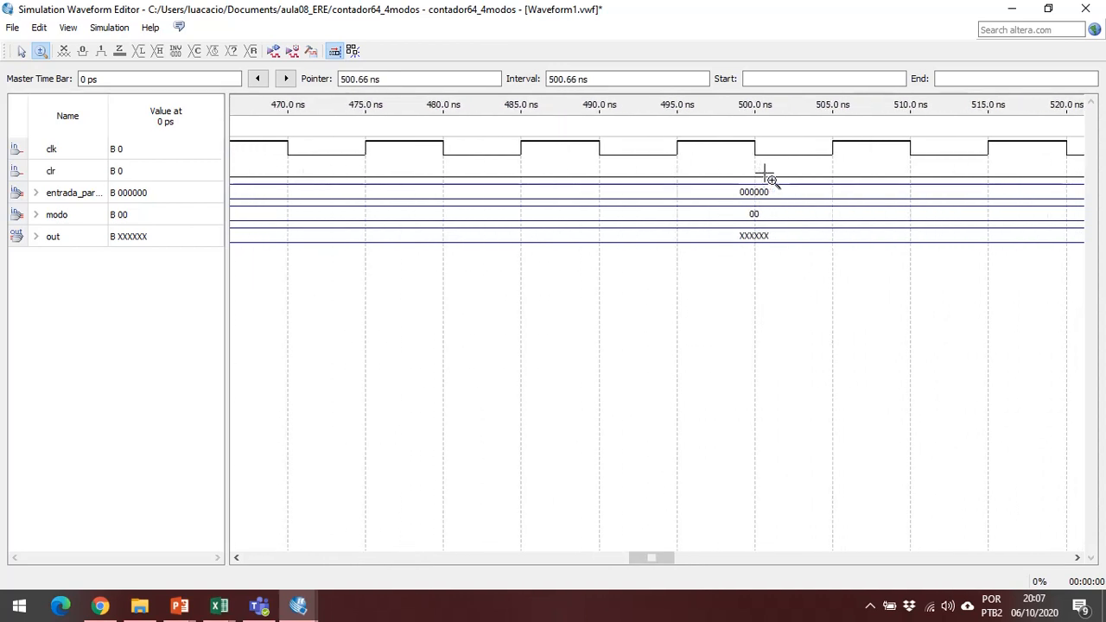
right_click(772, 179)
right_click(772, 179)
right_click(774, 179)
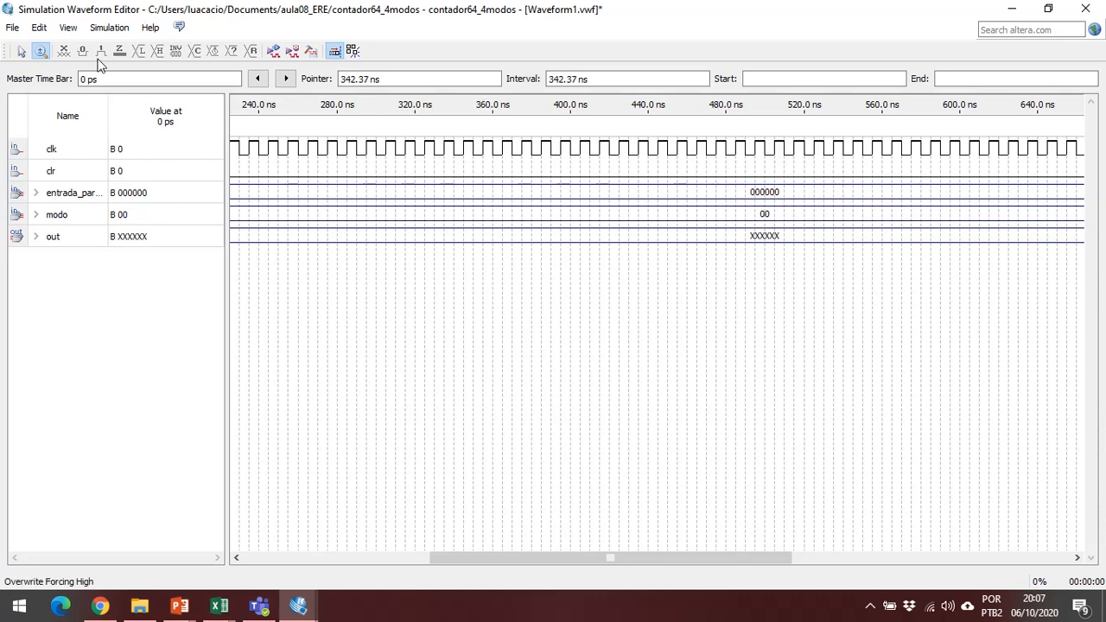
click(22, 51)
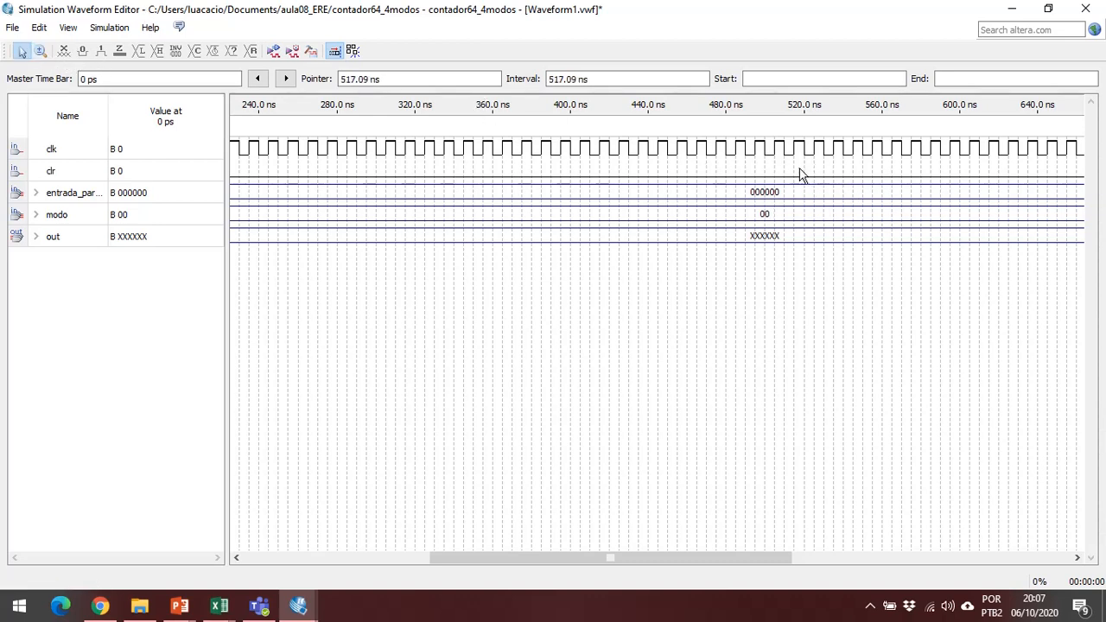
mouse_move(794, 168)
mouse_down()
mouse_move(723, 178)
mouse_move(787, 186)
mouse_up()
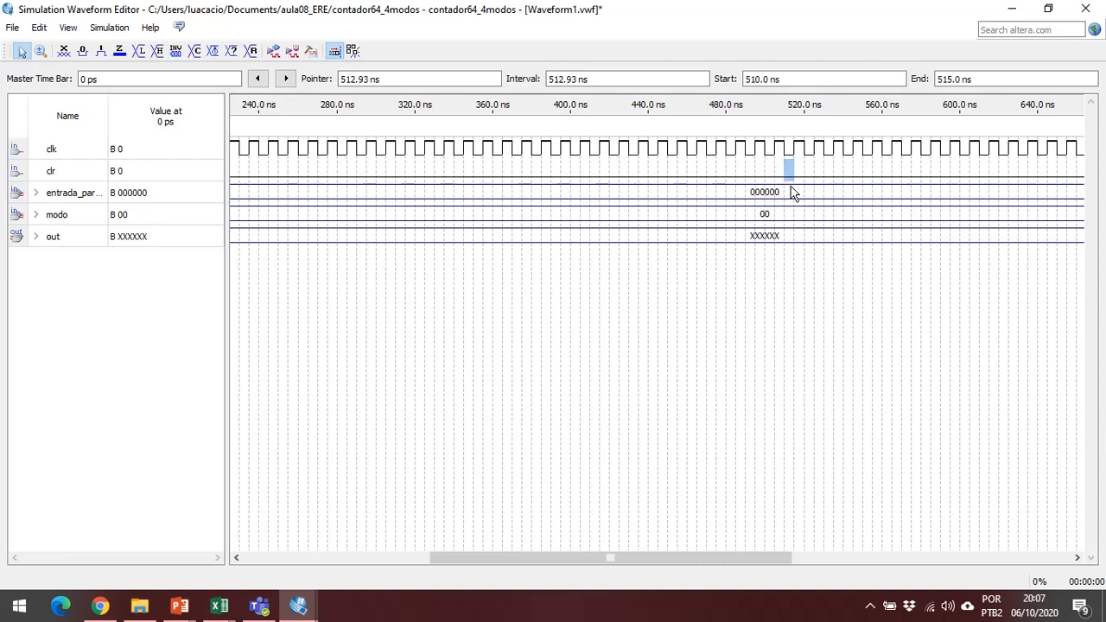
scroll(793, 194, left, 3)
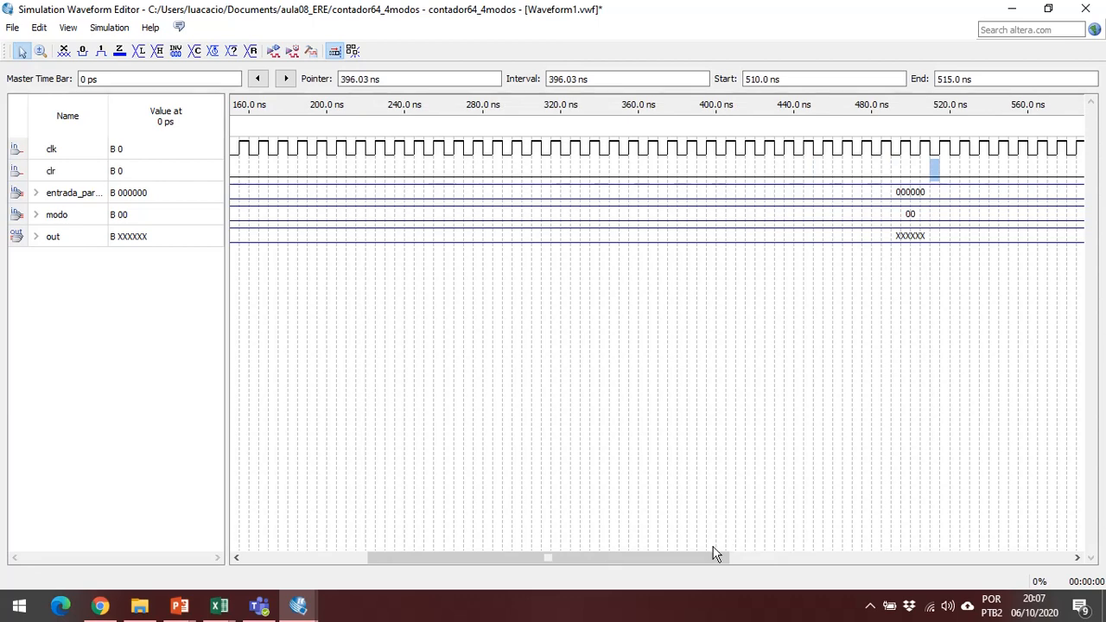
drag(715, 554, 751, 556)
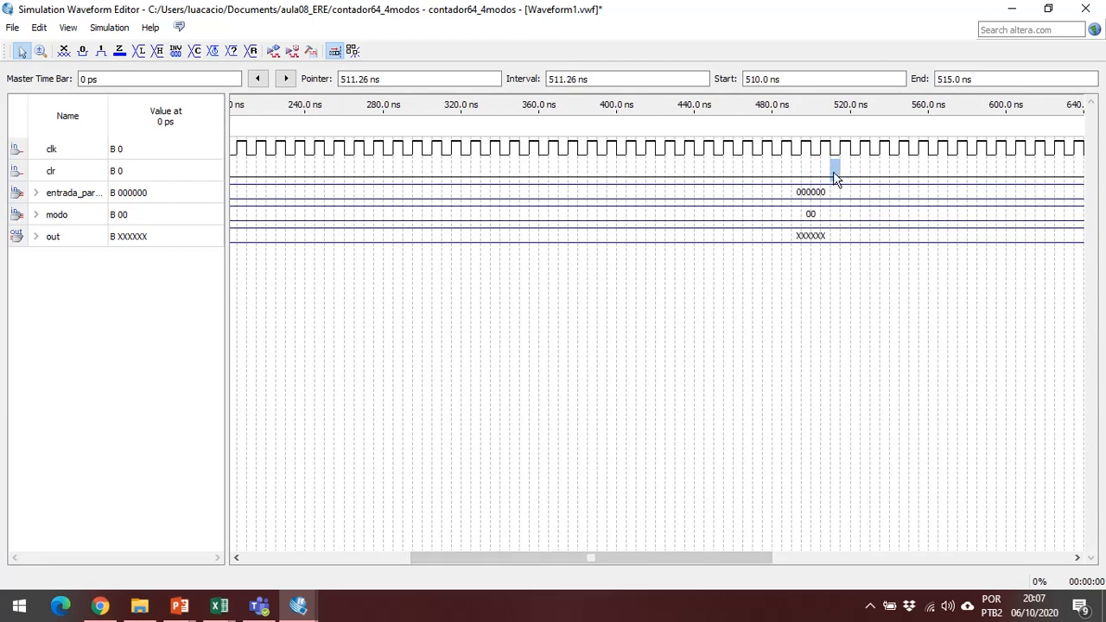
drag(816, 173, 850, 187)
right_click(828, 172)
mouse_move(868, 250)
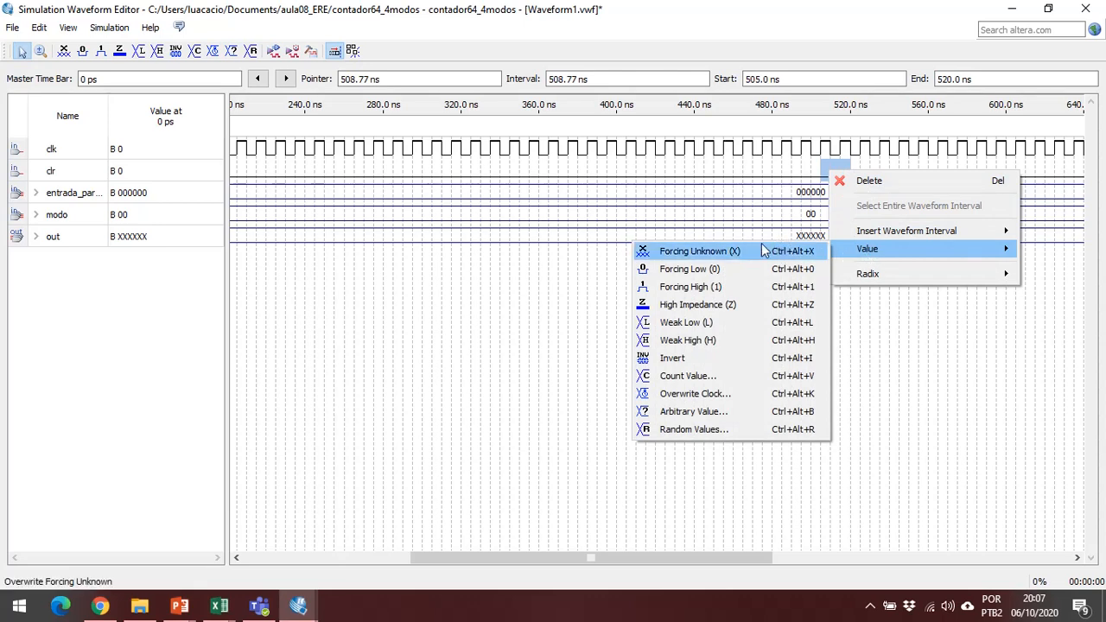
click(721, 291)
click(723, 300)
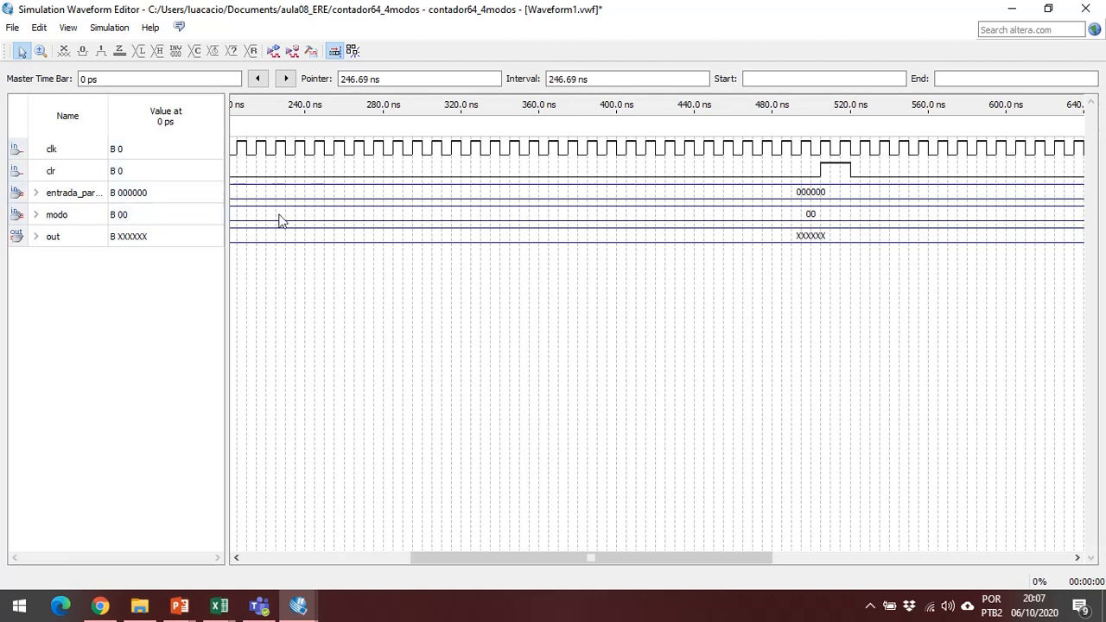
click(74, 194)
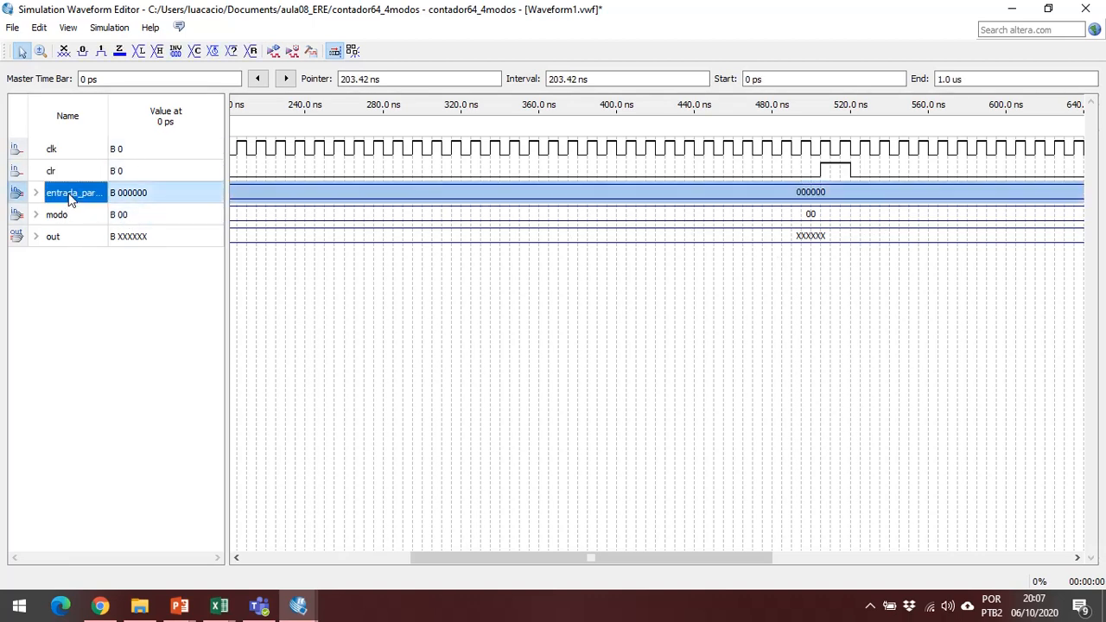
right_click(435, 195)
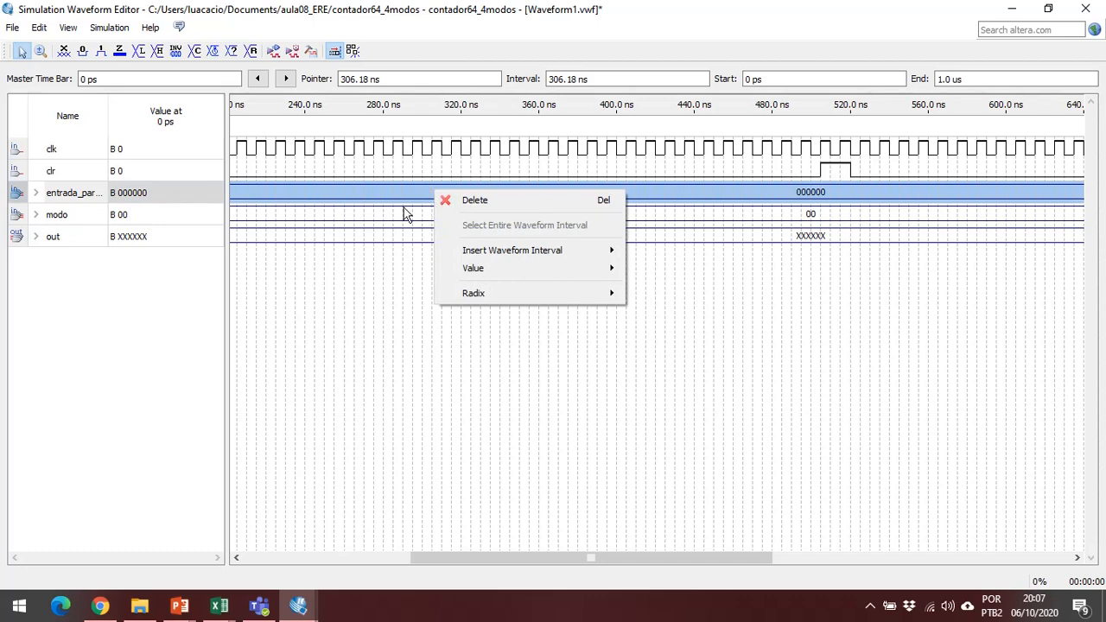
mouse_move(557, 269)
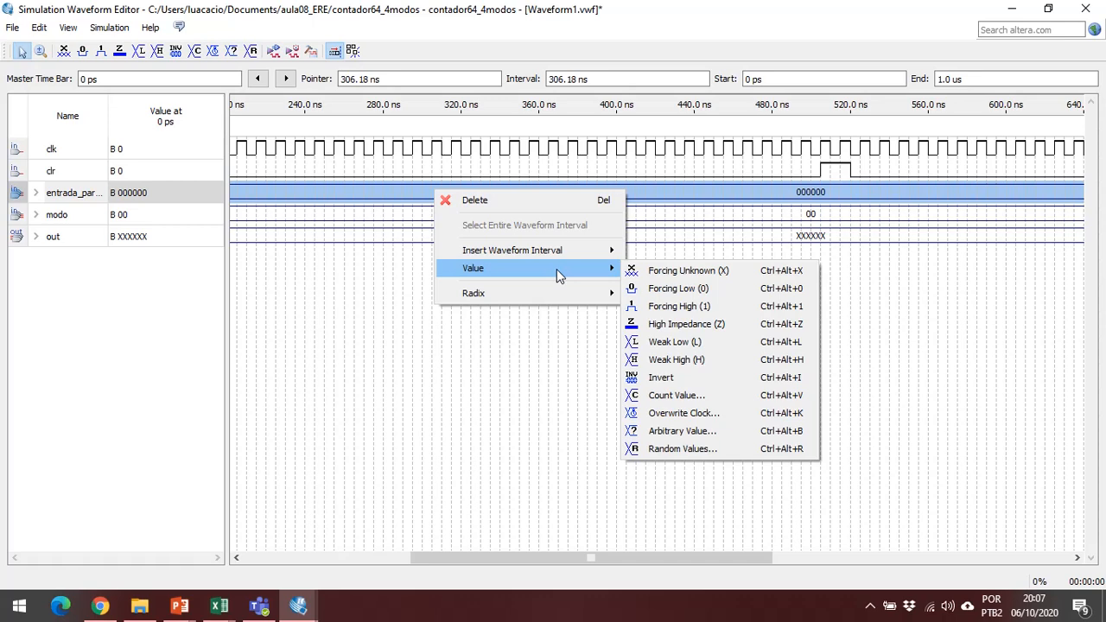
click(371, 306)
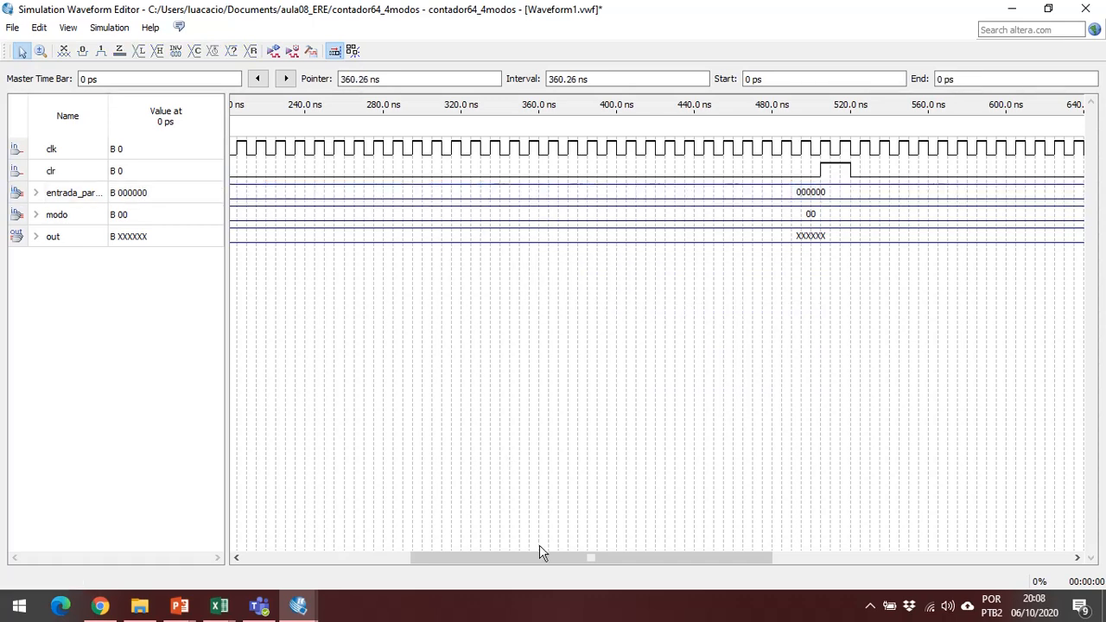
Assign the arbitrary binary value 010010 to the entire entrada_paralela waveform.
drag(543, 561, 570, 548)
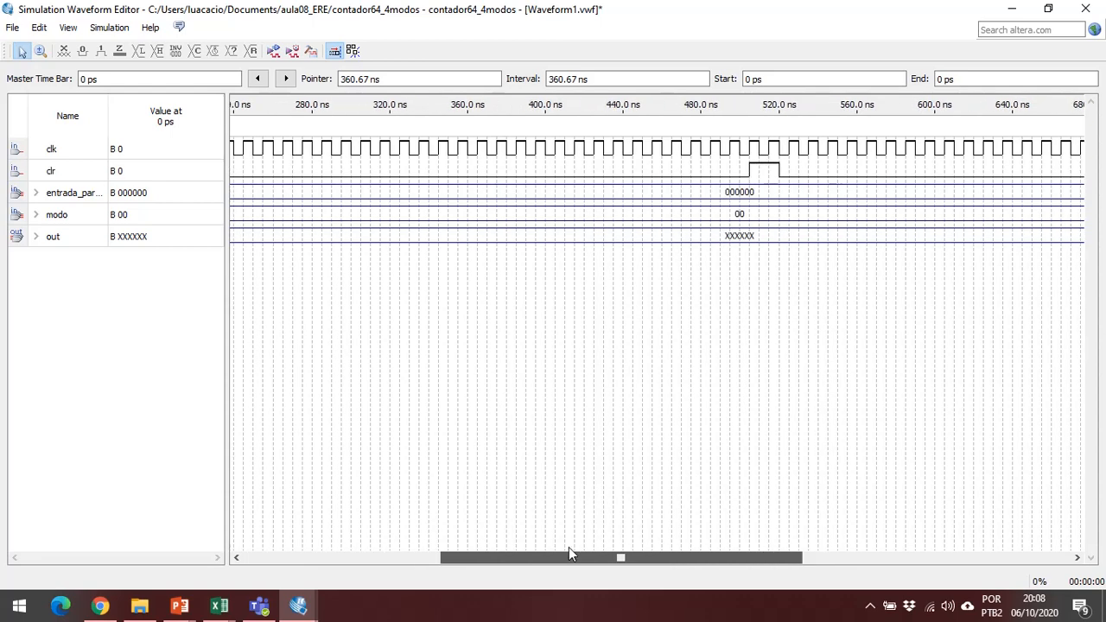
right_click(630, 201)
click(574, 193)
click(573, 193)
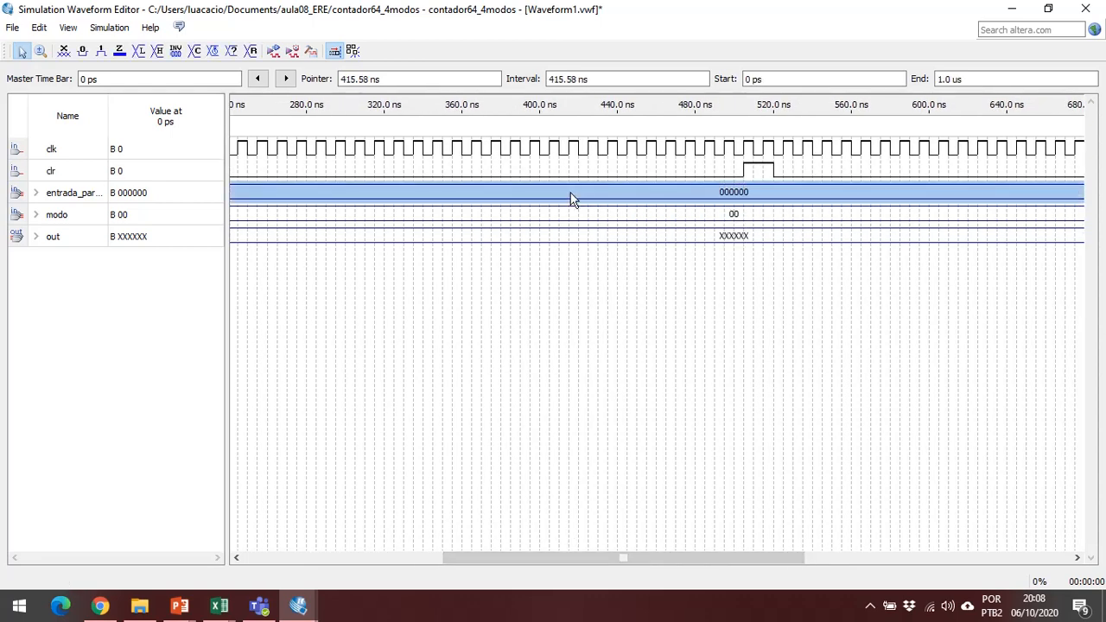
right_click(575, 197)
mouse_move(666, 257)
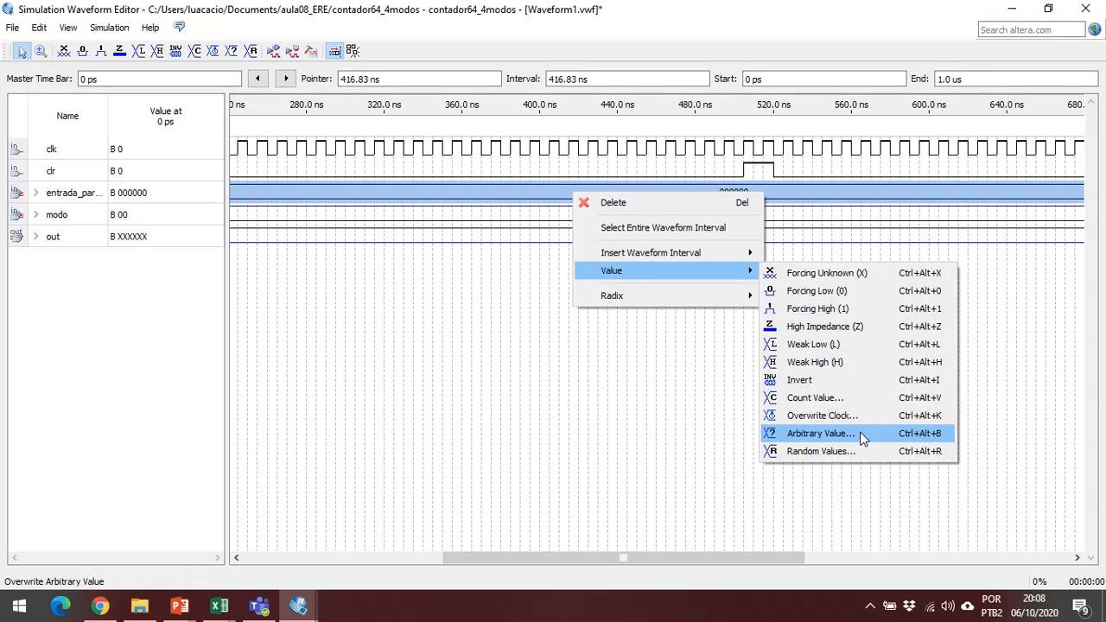
click(821, 433)
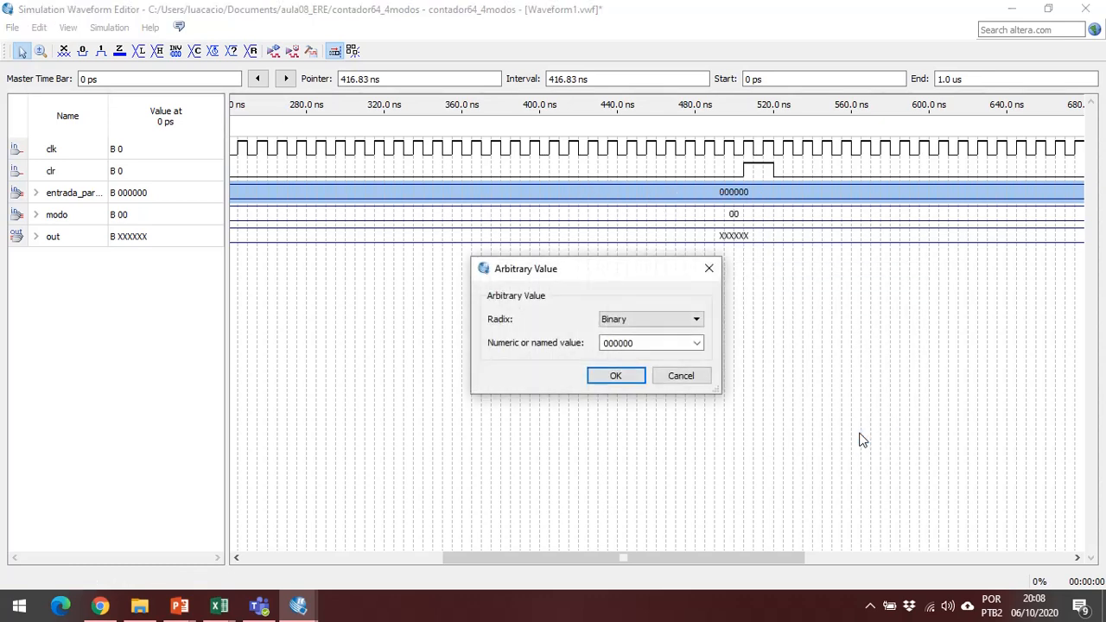
click(696, 343)
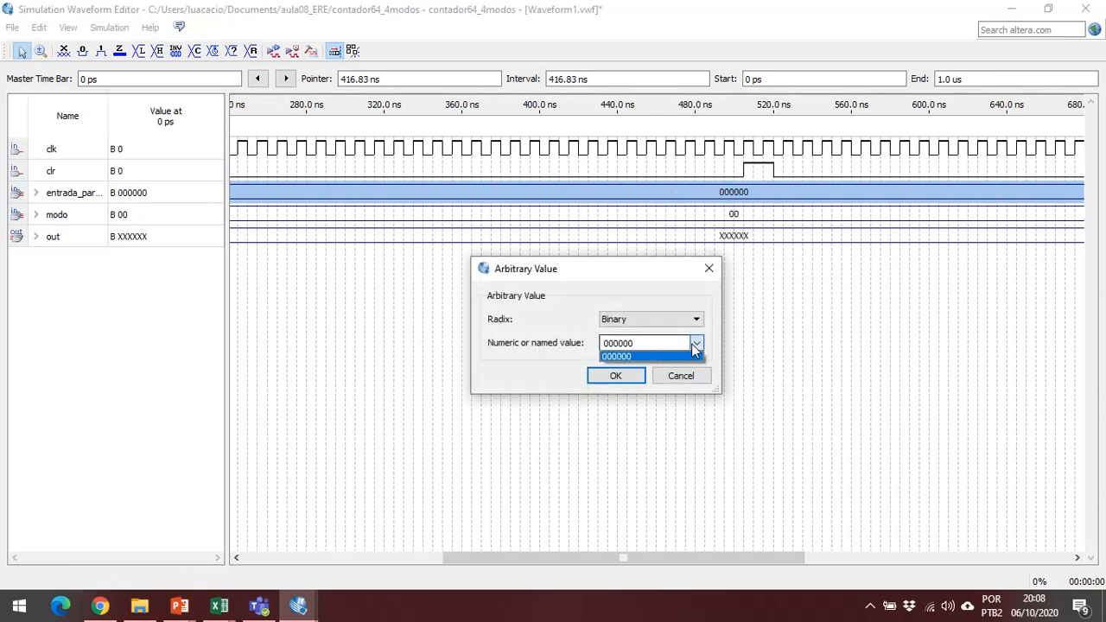
click(694, 343)
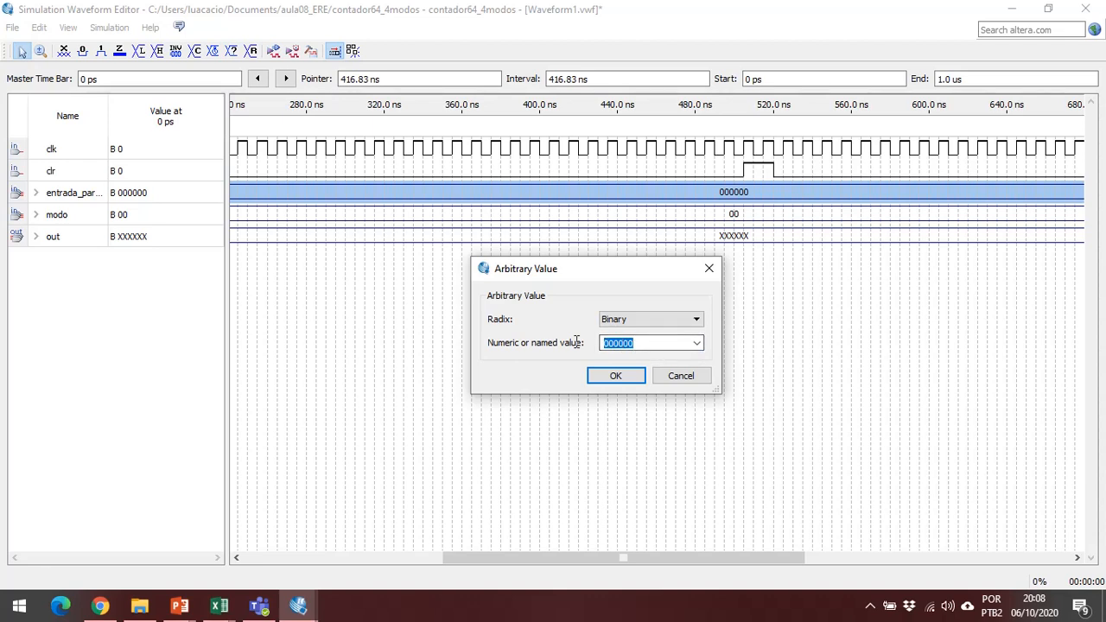
click(657, 323)
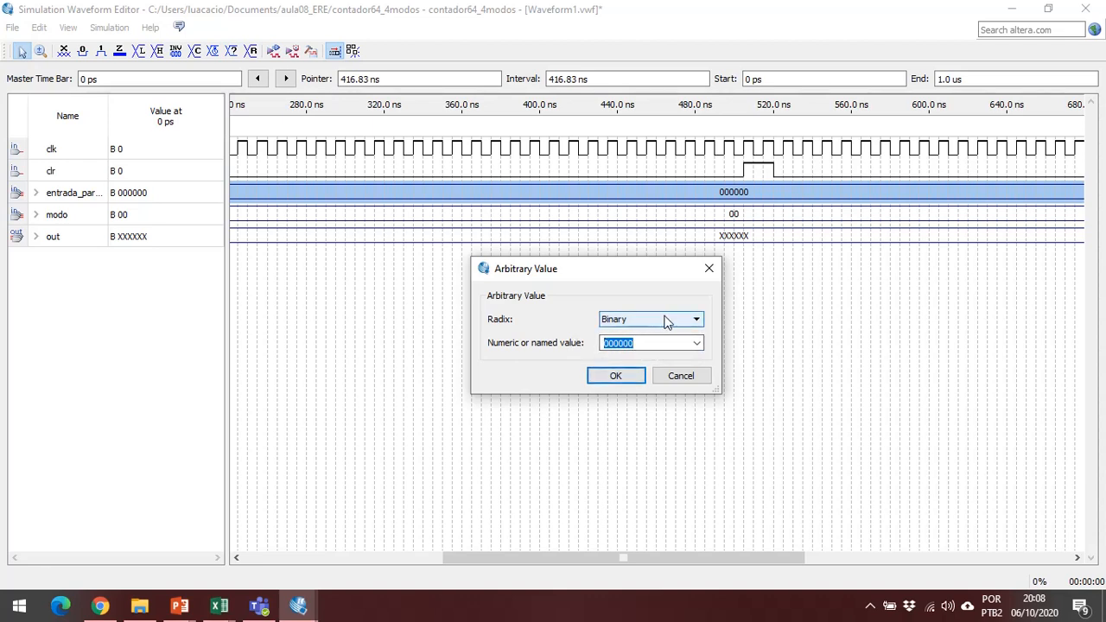
click(648, 343)
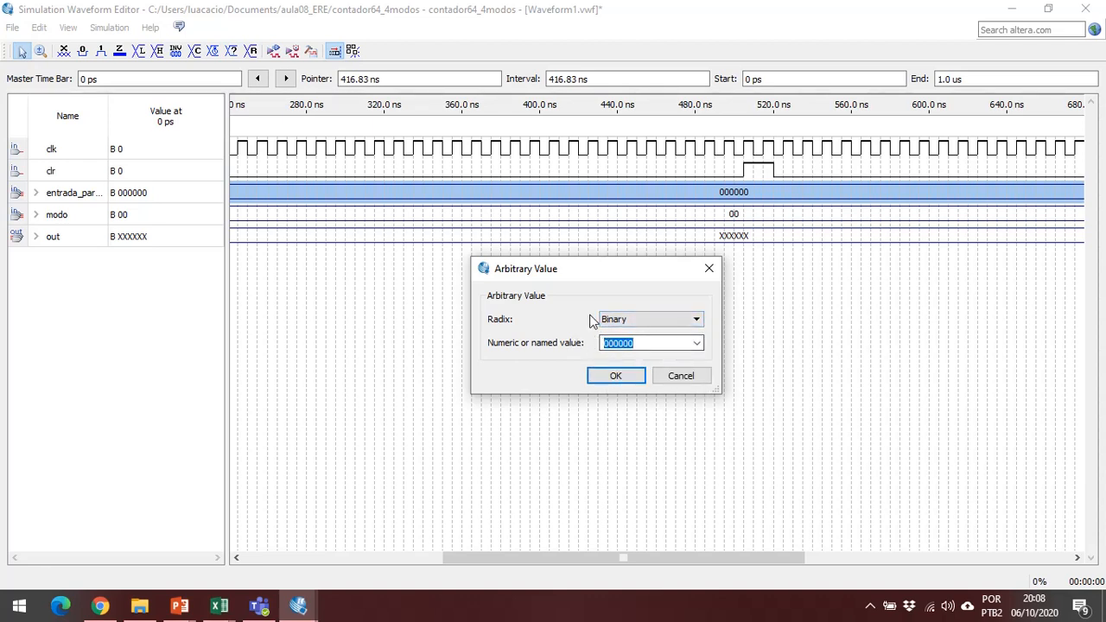
text(01001)
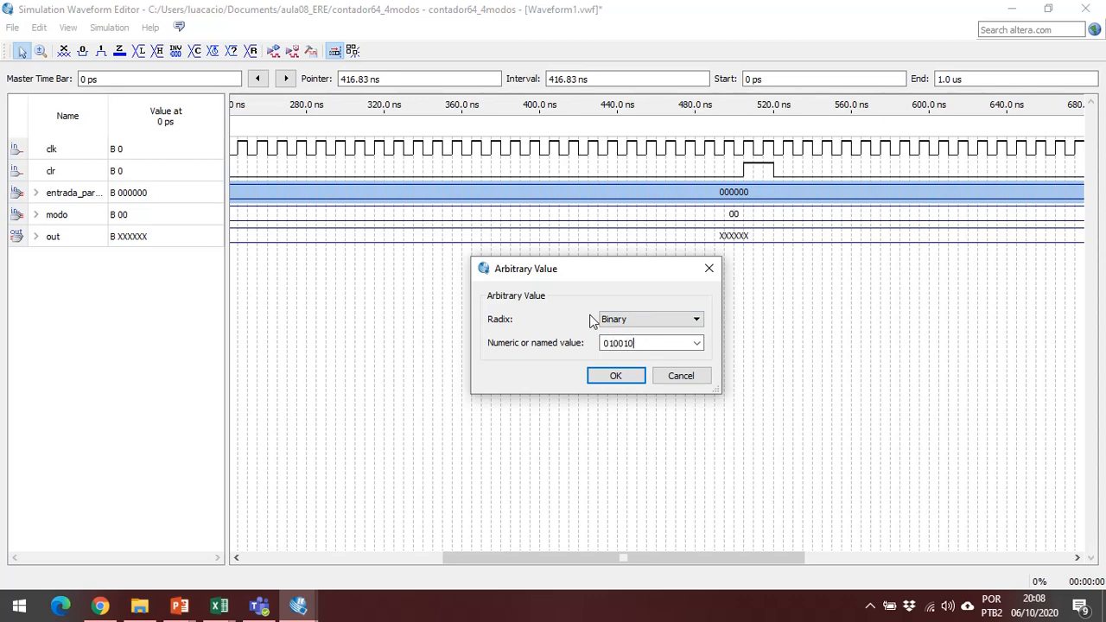
key(Return)
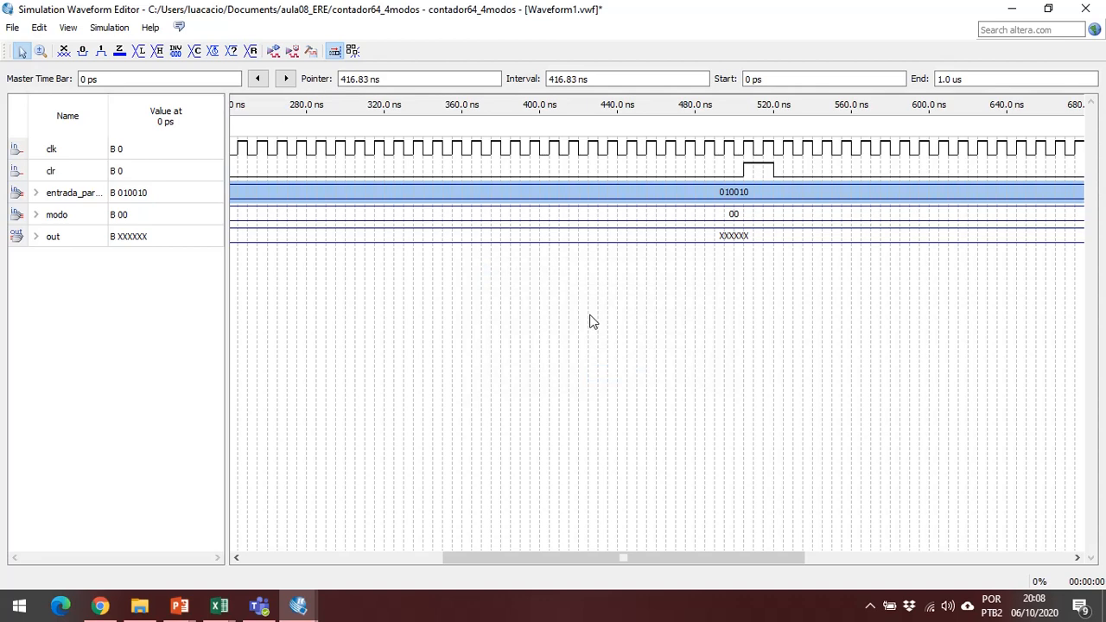
scroll(735, 260, right, 3)
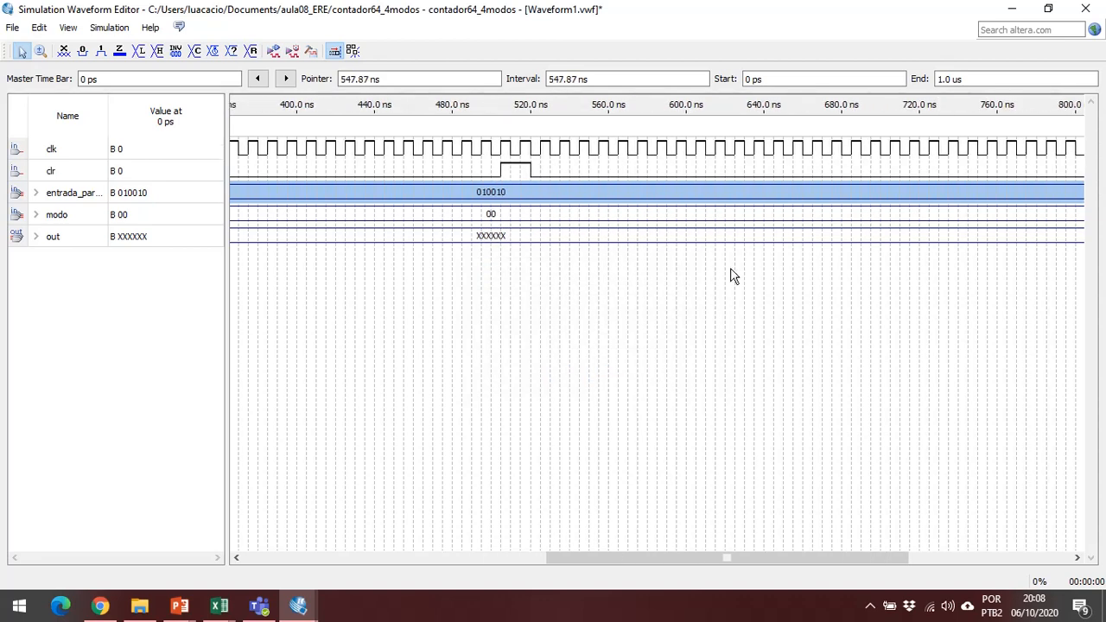
drag(683, 557, 443, 560)
click(446, 547)
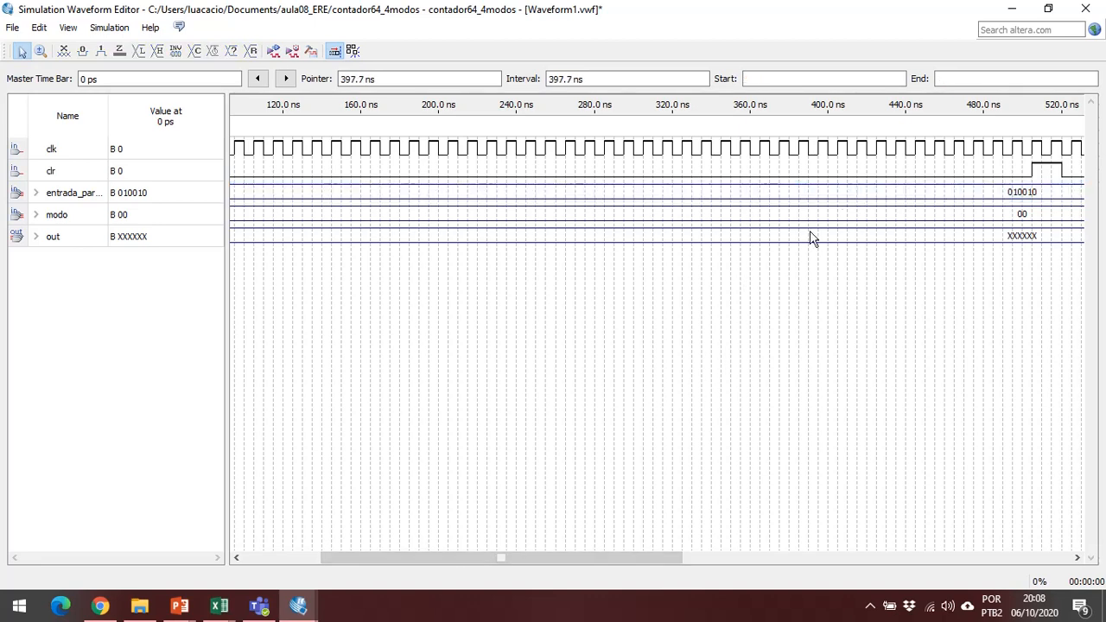
drag(785, 177, 772, 202)
click(768, 187)
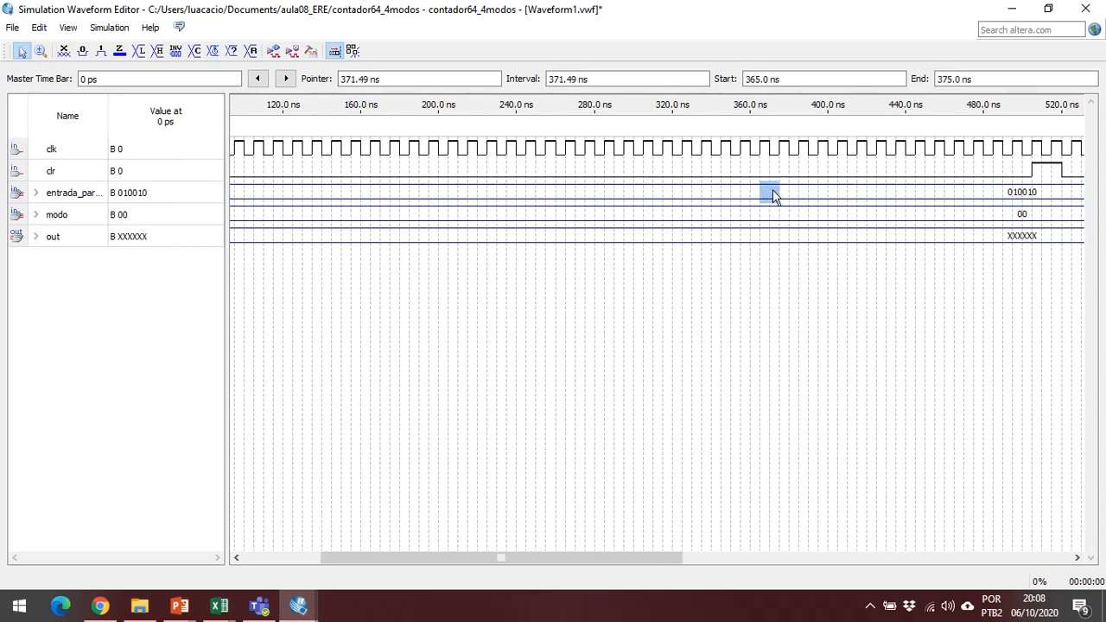
right_click(772, 189)
mouse_move(835, 269)
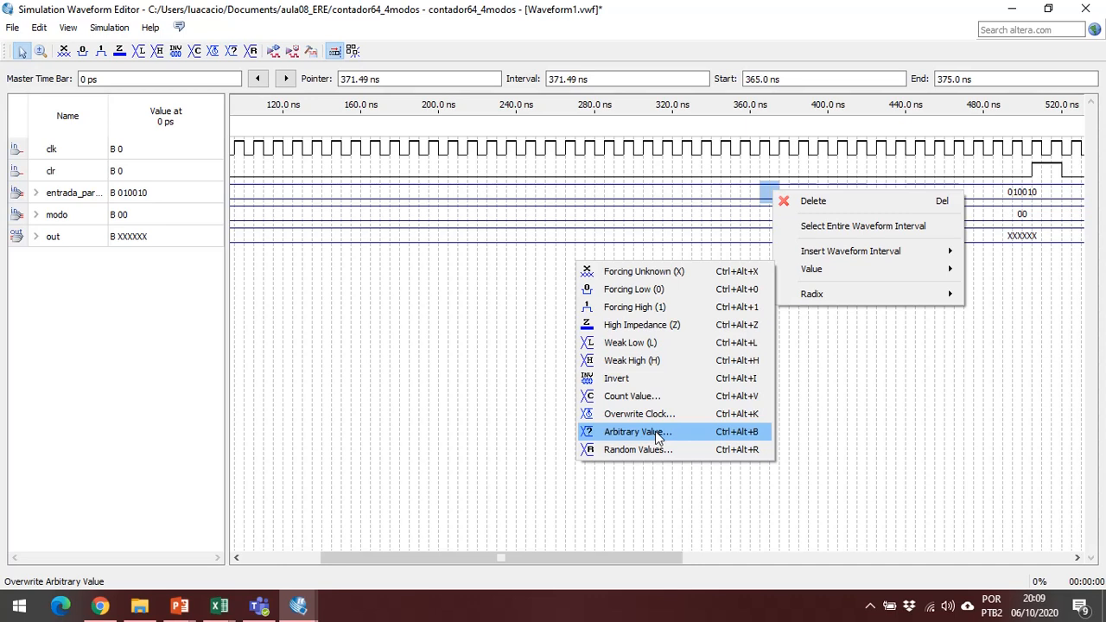
click(416, 270)
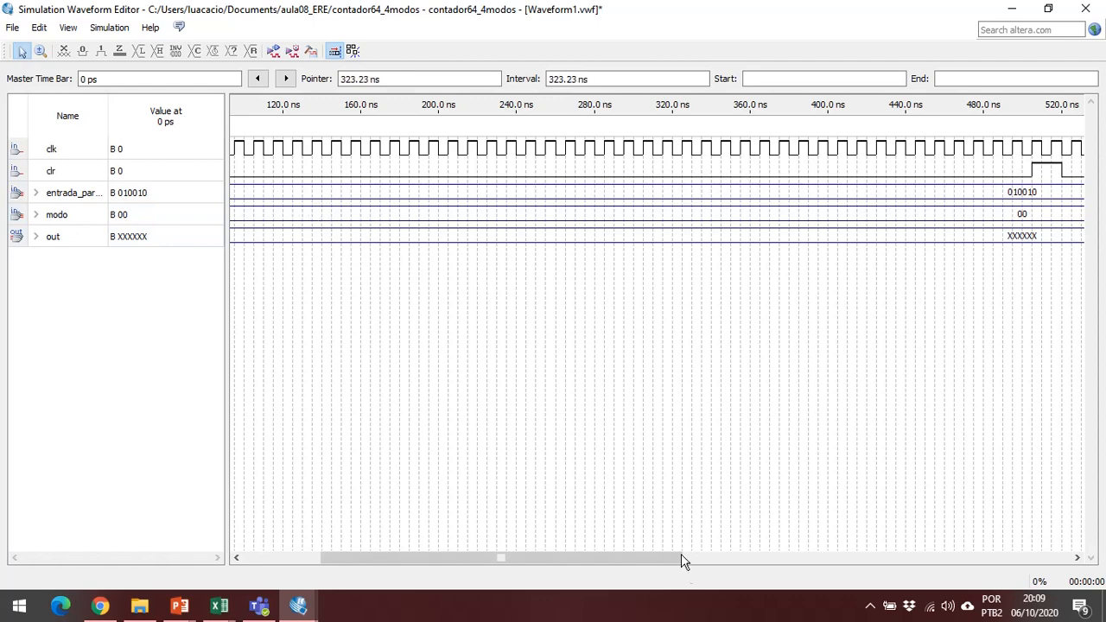
Fill the entire modo waveform with random values at fixed intervals of 200 ns.
drag(657, 560, 504, 536)
right_click(304, 223)
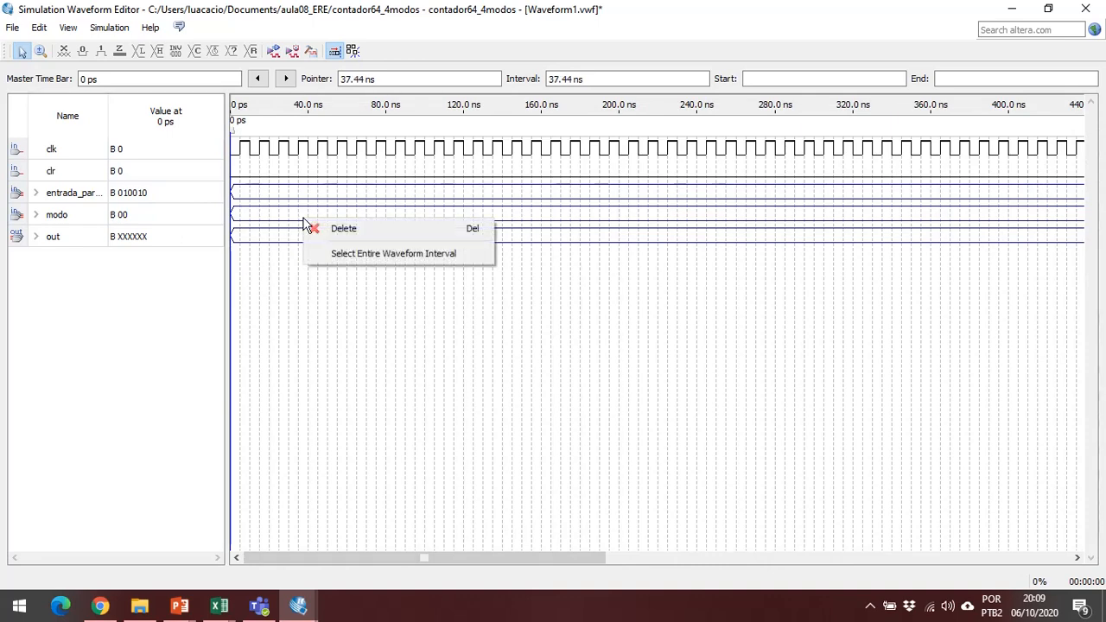
click(292, 218)
click(290, 212)
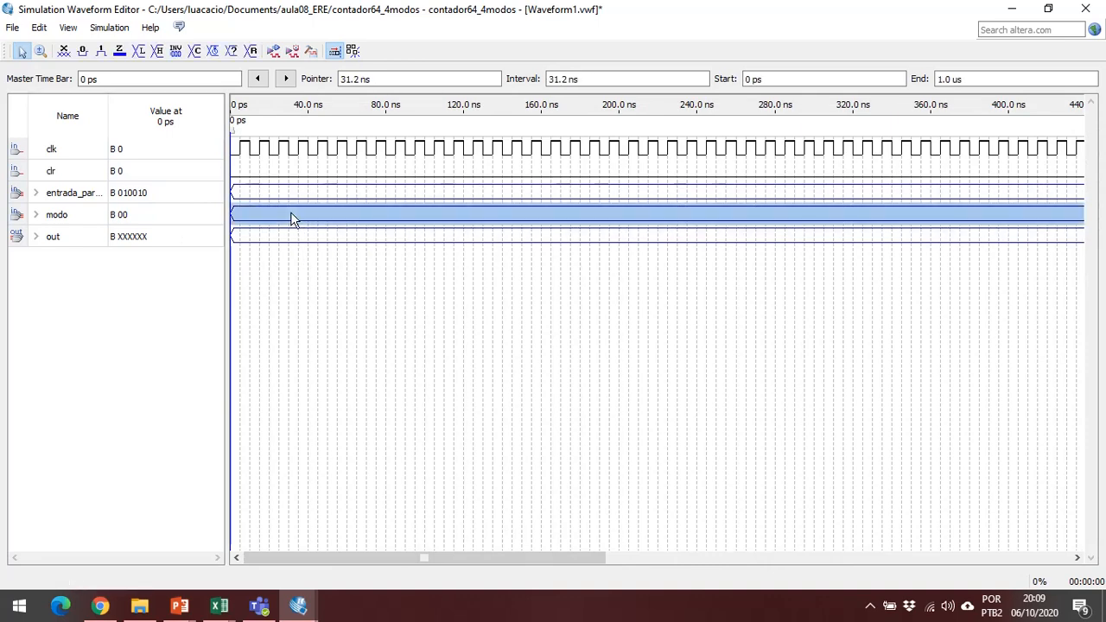
right_click(306, 217)
mouse_move(446, 295)
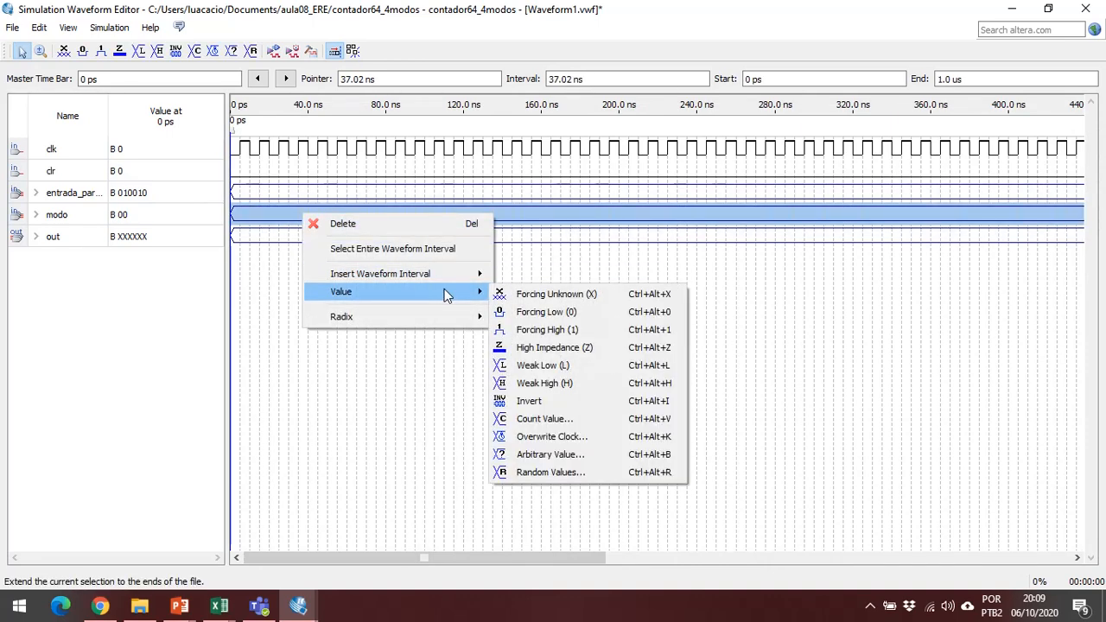
click(582, 471)
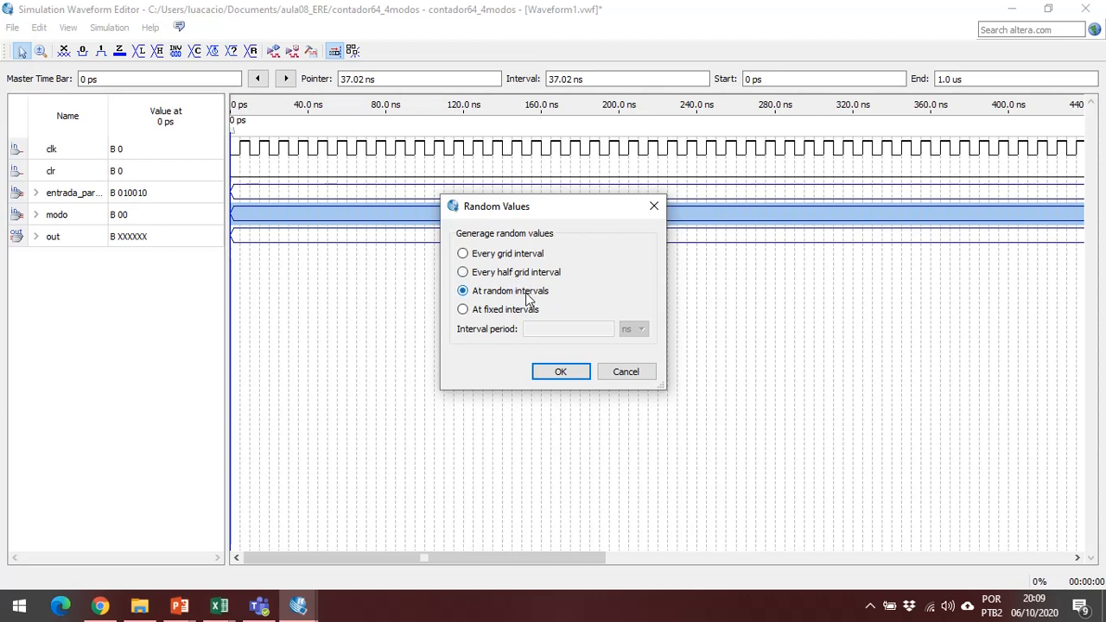
click(522, 313)
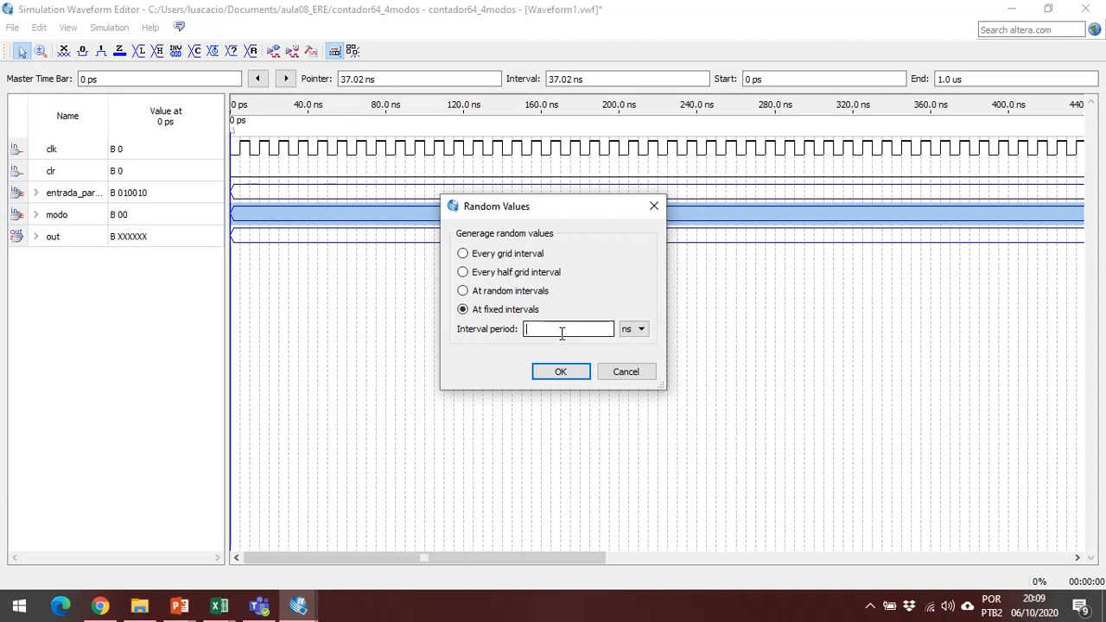
click(554, 329)
click(576, 378)
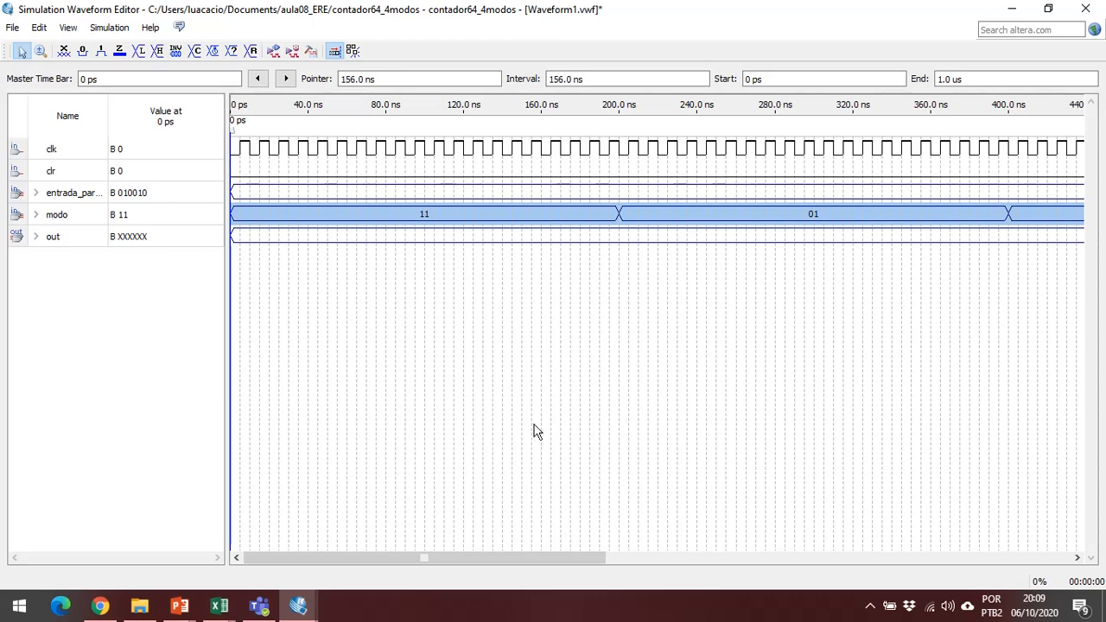
drag(555, 560, 518, 559)
Switch the display radix of entrada_paralela to Octal and, after checking its value, to Hexadecimal.
click(74, 197)
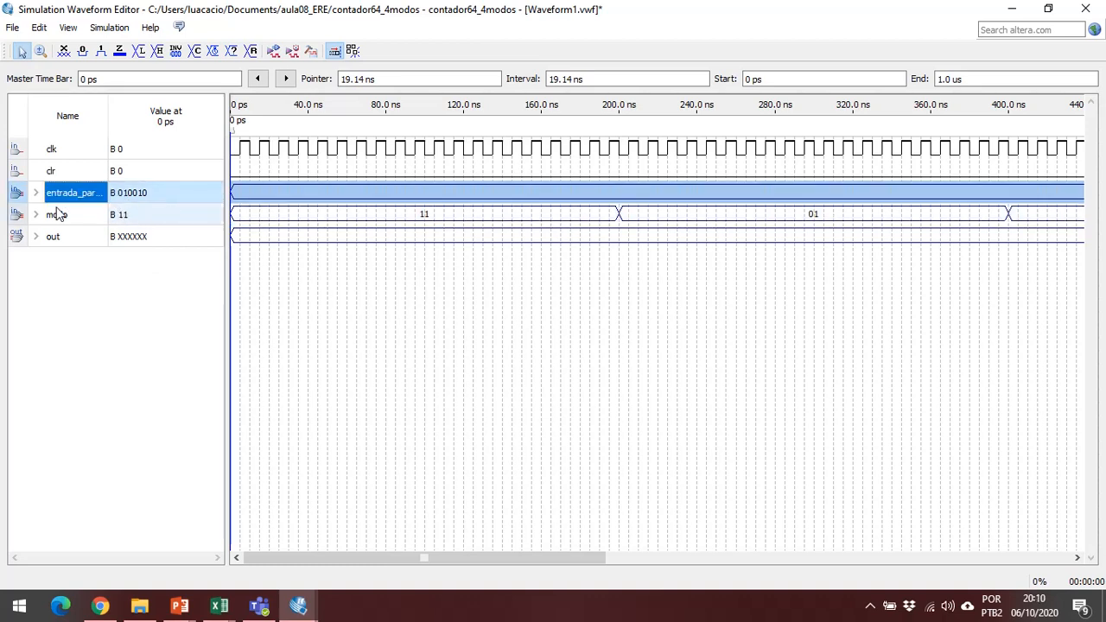
right_click(139, 200)
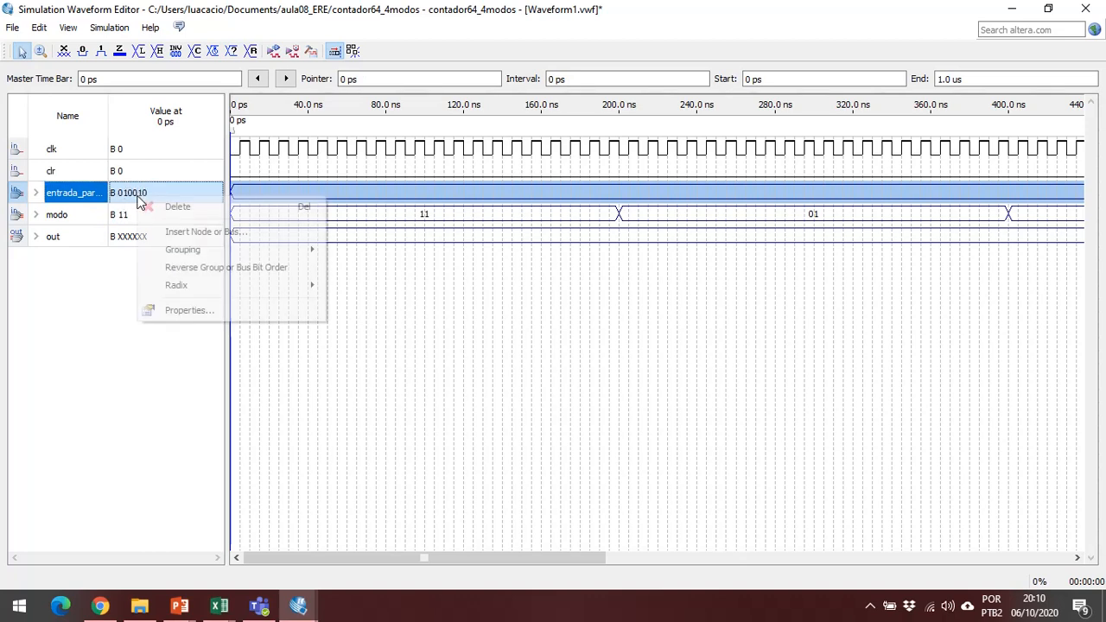
mouse_move(202, 296)
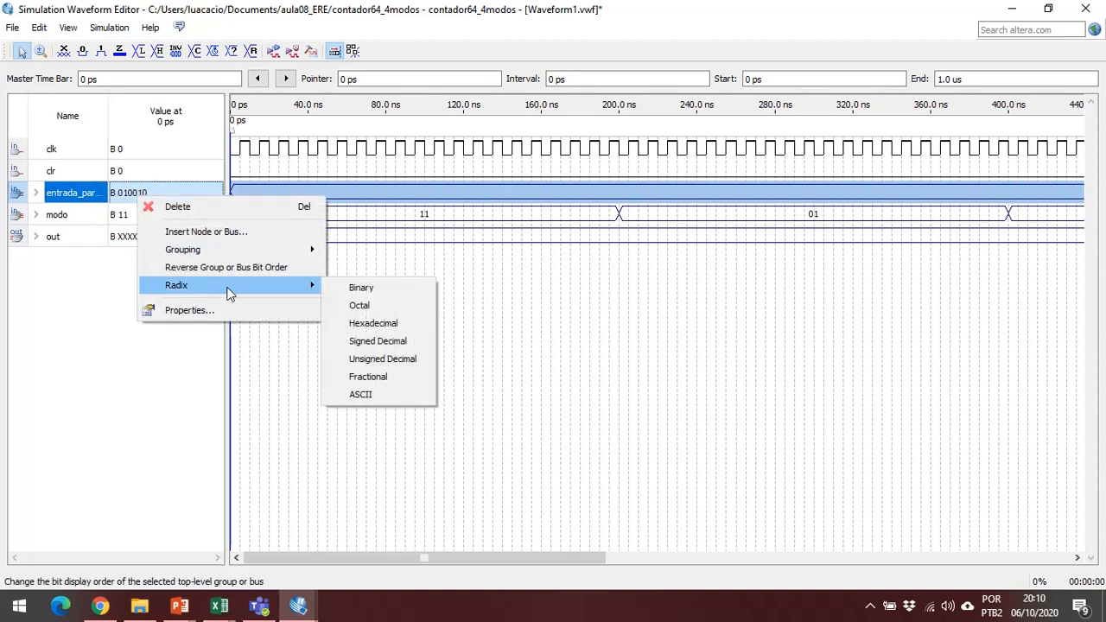
click(118, 199)
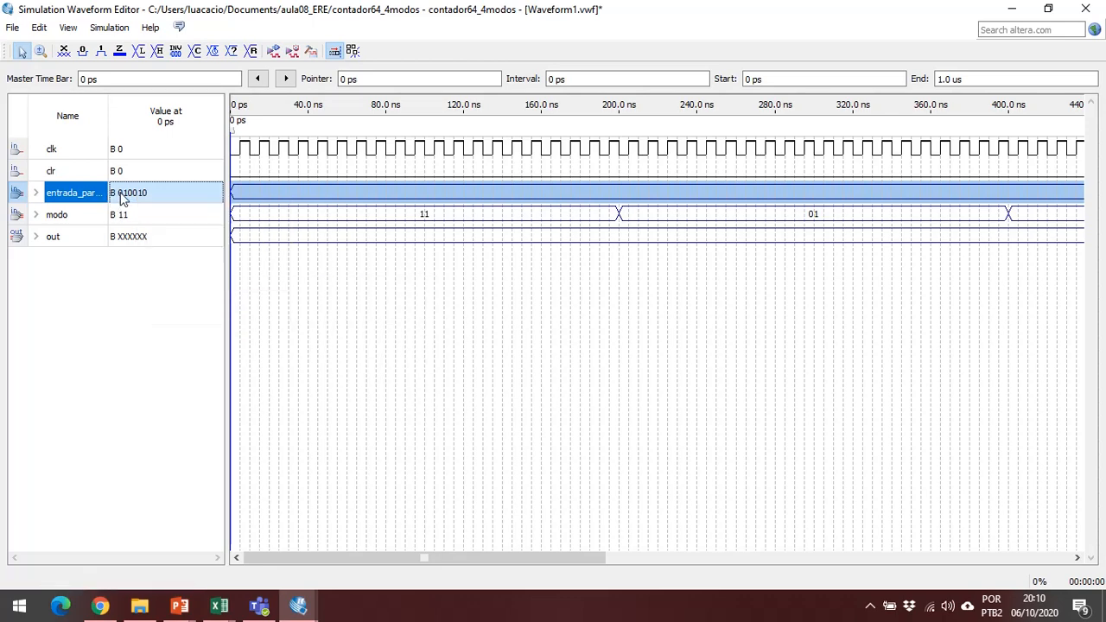
right_click(121, 194)
mouse_move(195, 285)
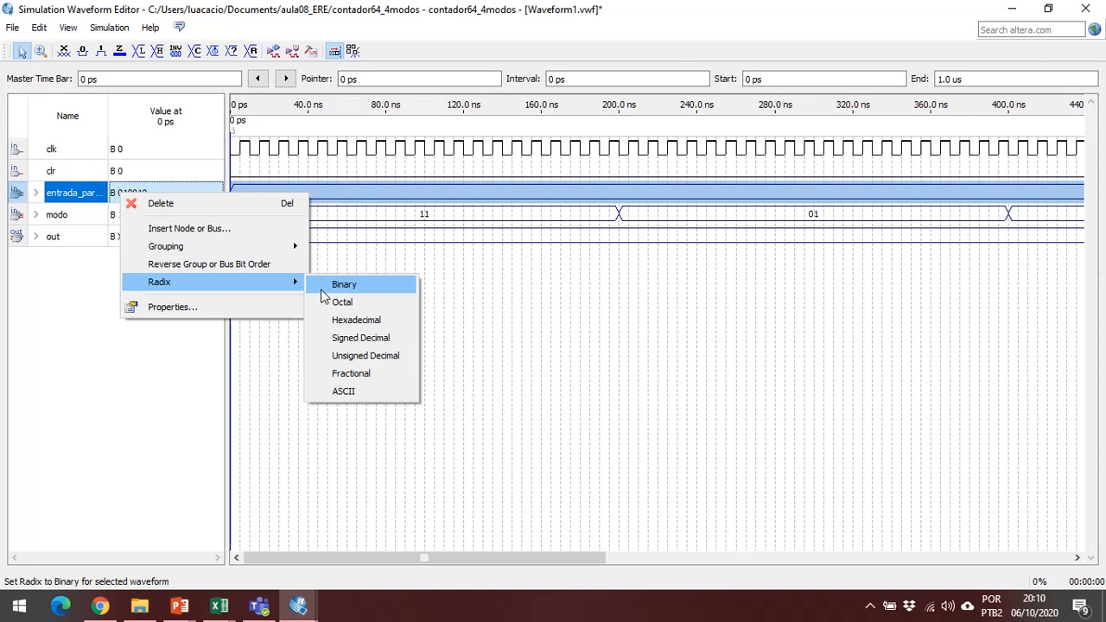
click(350, 301)
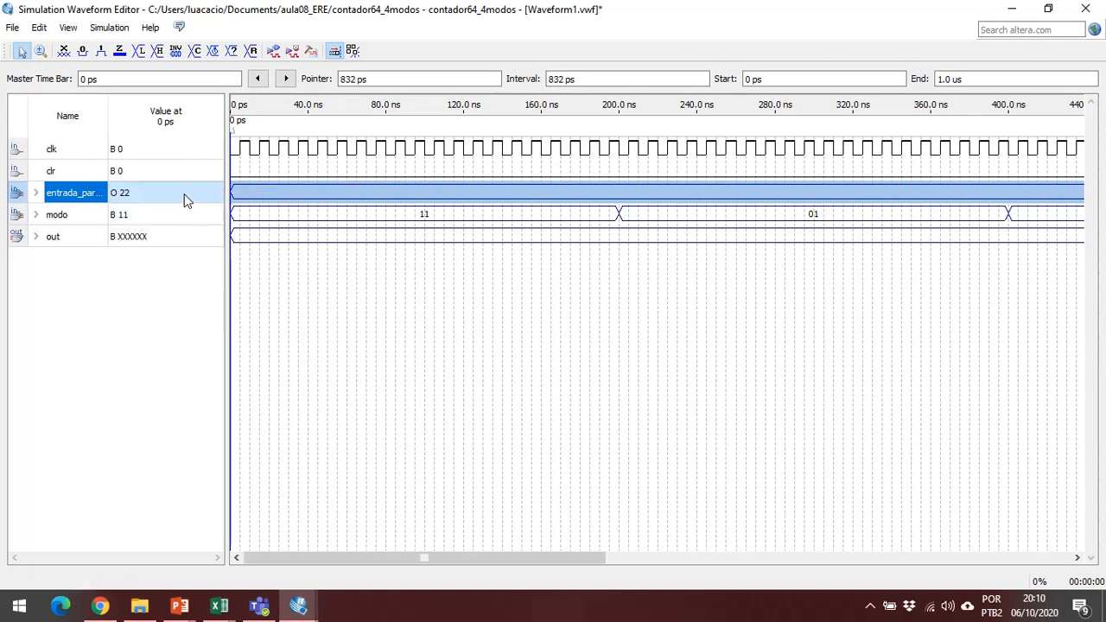
right_click(184, 193)
mouse_move(281, 283)
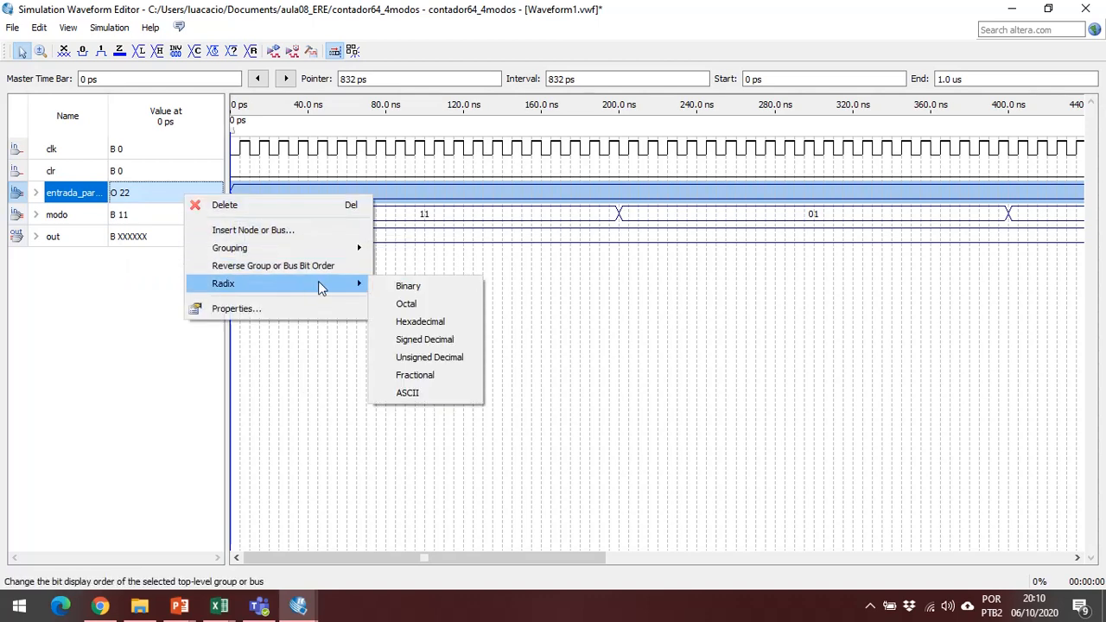
click(424, 321)
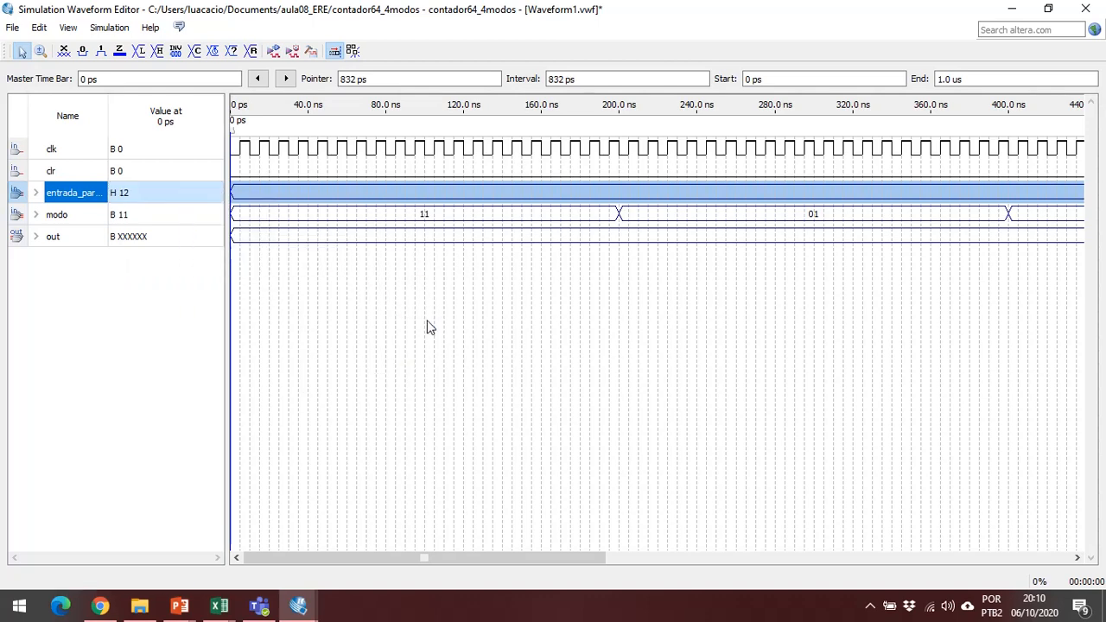
Change the entrada_paralela radix to Signed Decimal, check the value, and switch it to Unsigned Decimal.
right_click(188, 196)
mouse_move(320, 282)
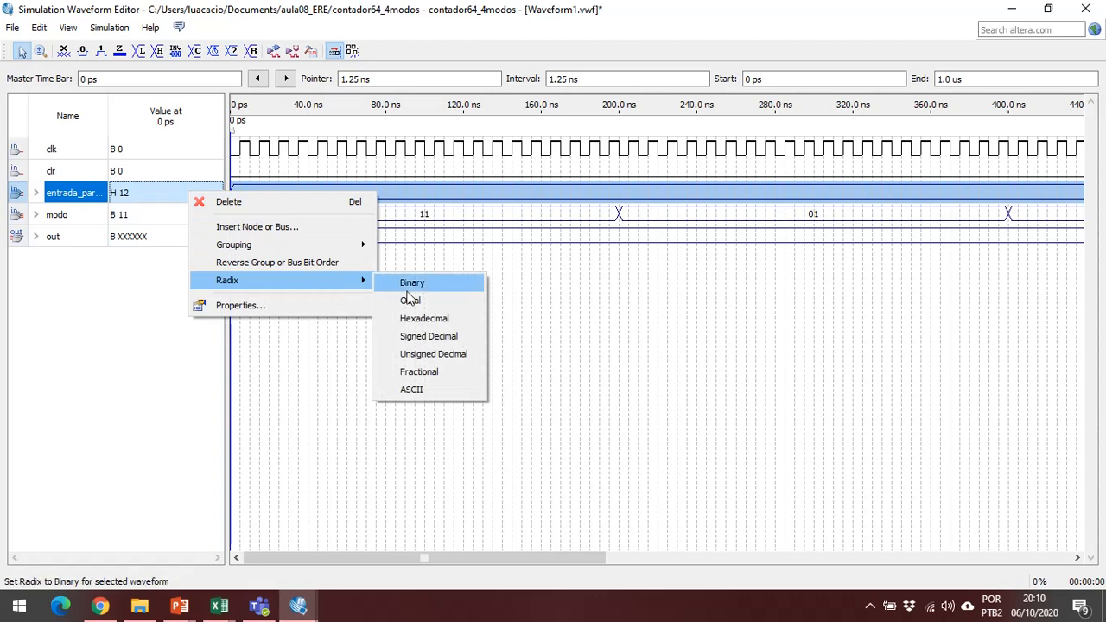
click(455, 339)
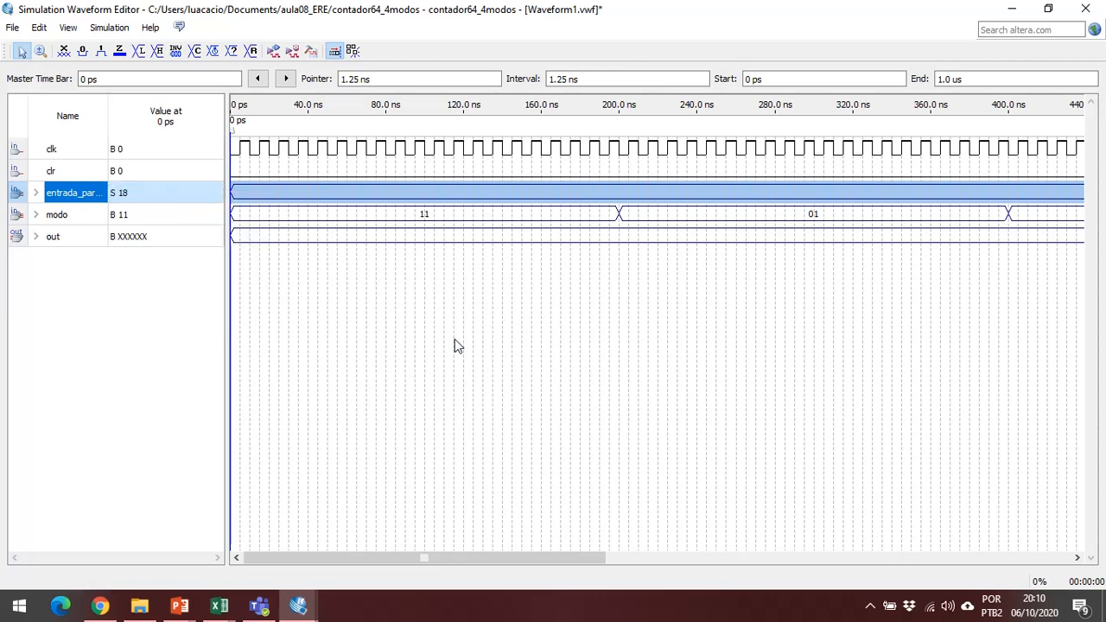
right_click(147, 196)
mouse_move(233, 288)
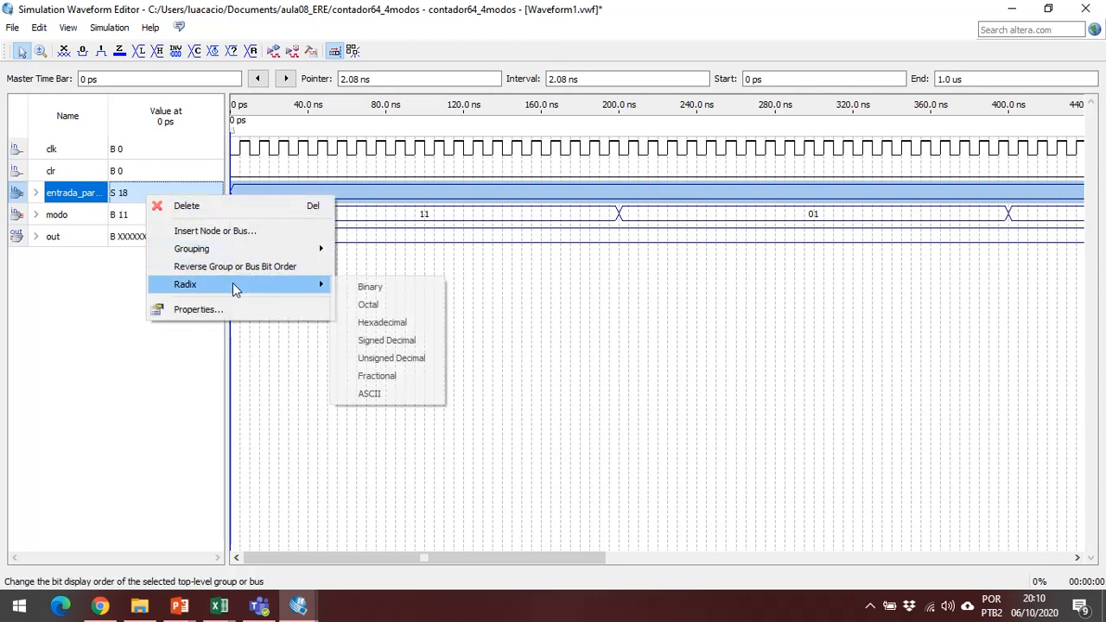
click(389, 360)
Switch the display radix of entrada_paralela to Fractional and, after checking its value, to ASCII.
right_click(186, 198)
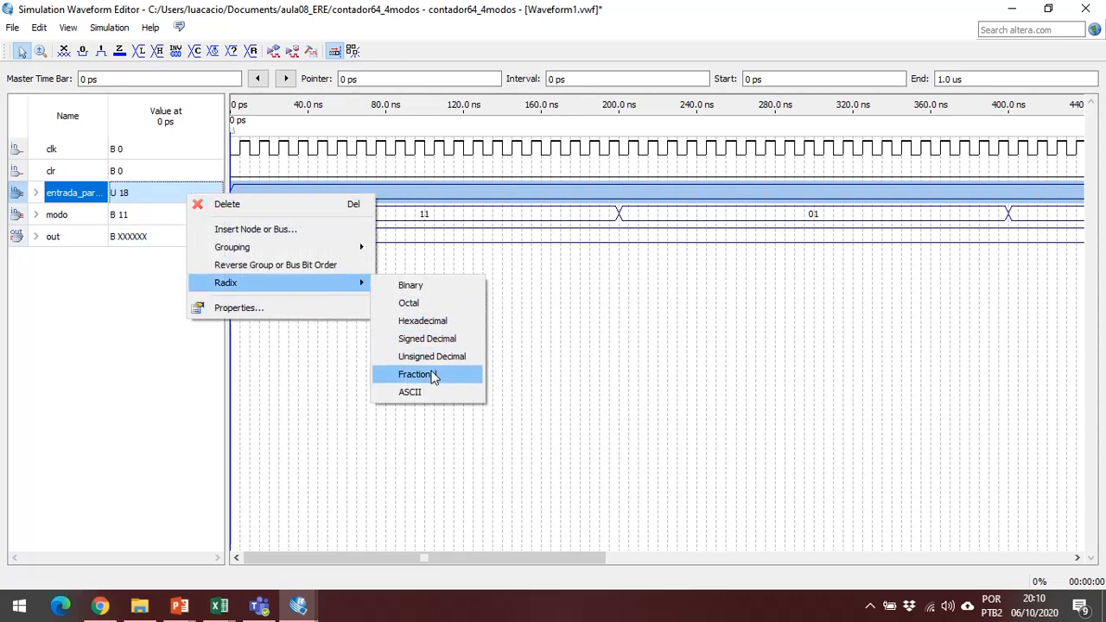
click(435, 377)
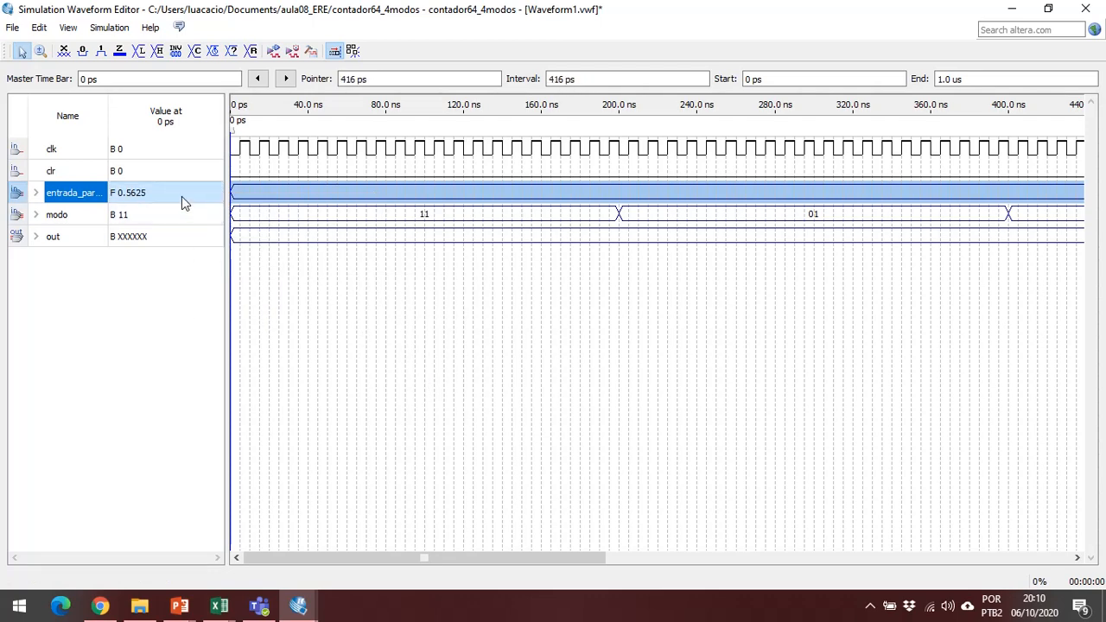
right_click(179, 195)
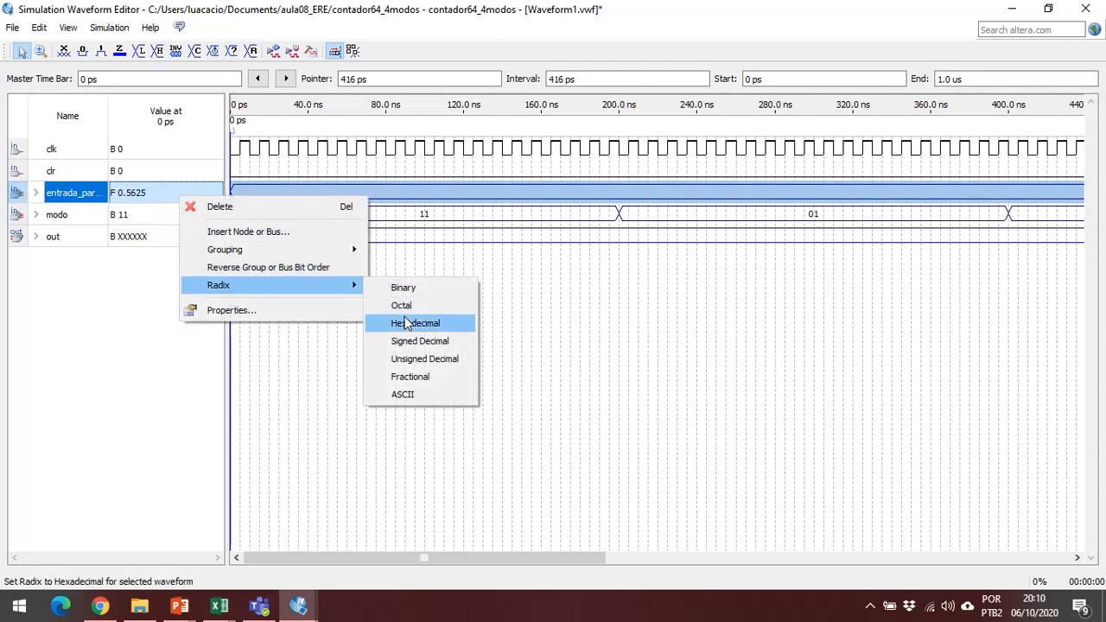
click(428, 395)
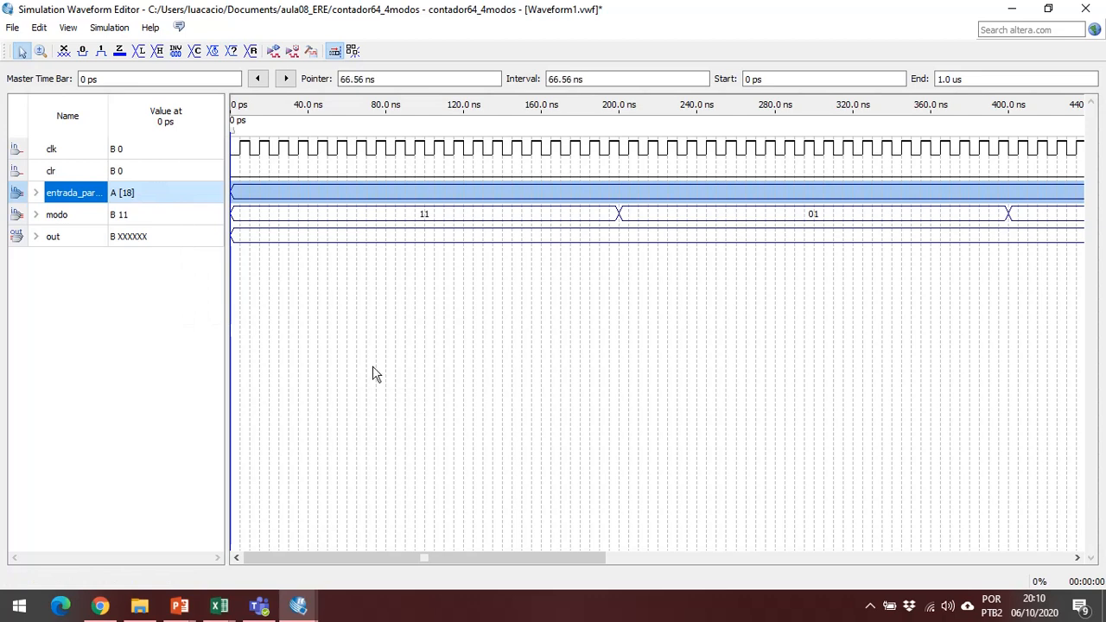
Set the entrada_paralela radix back to Unsigned Decimal.
right_click(137, 198)
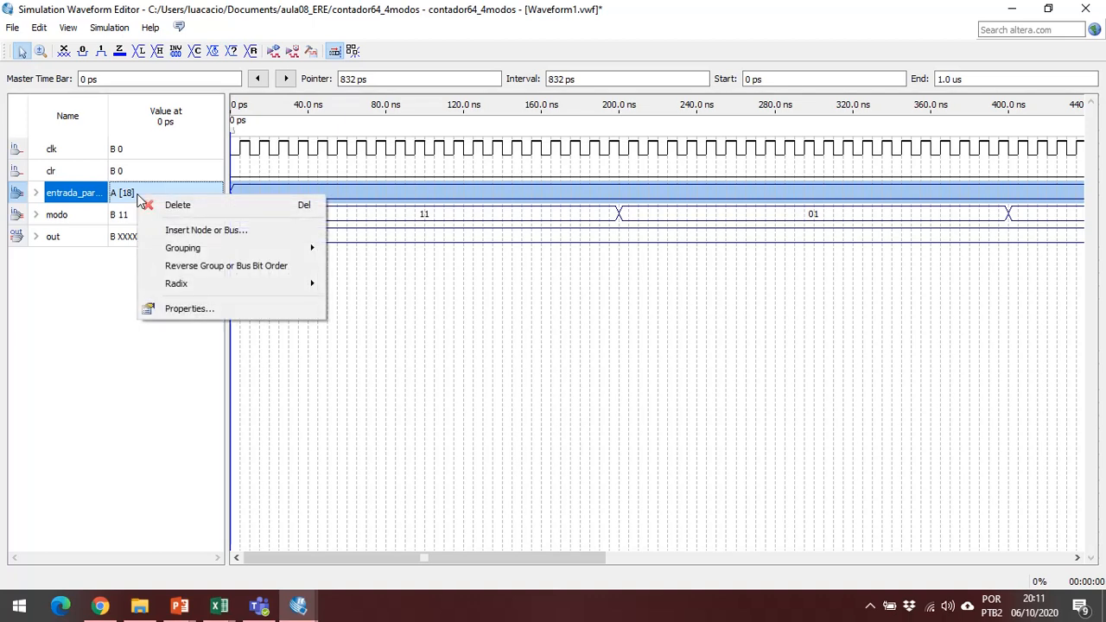
mouse_move(294, 291)
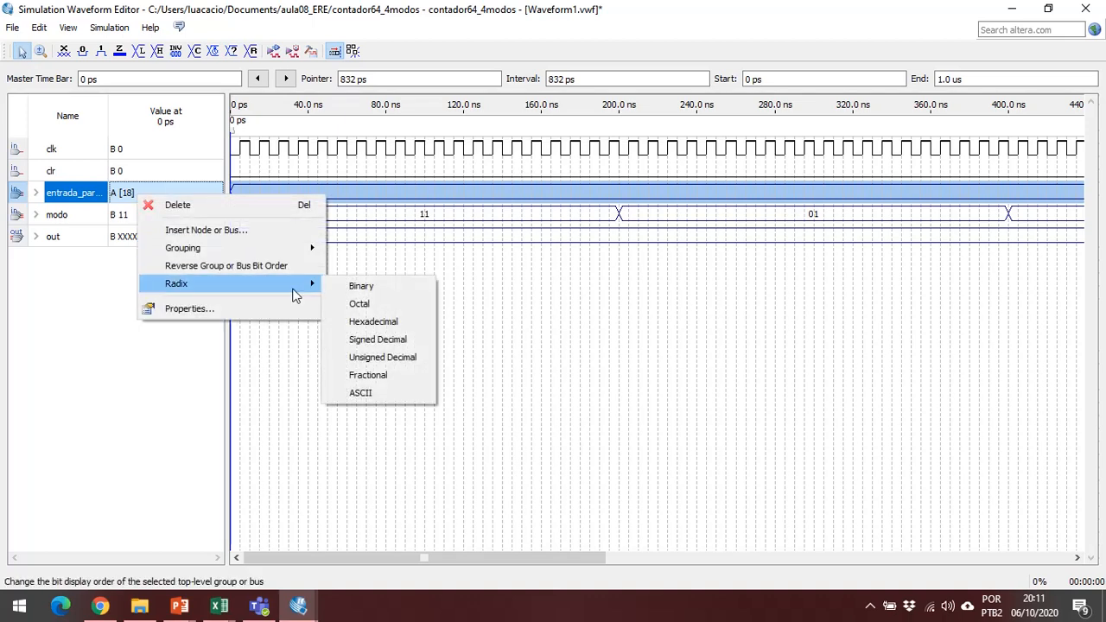
click(397, 363)
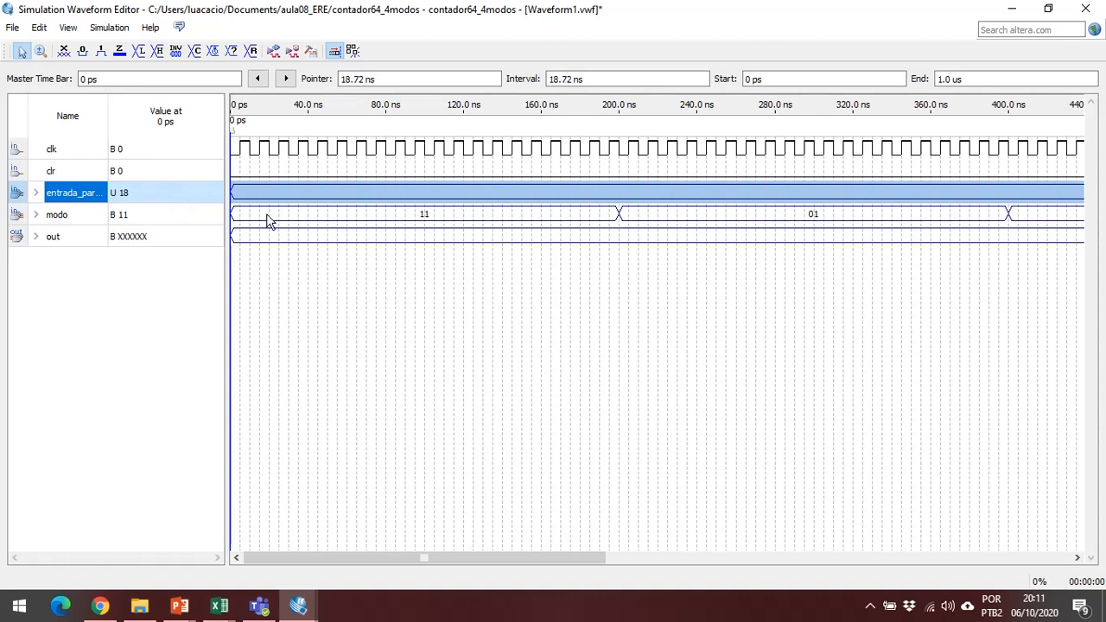
Set the display radix of the out bus to Unsigned Decimal.
click(146, 238)
right_click(173, 243)
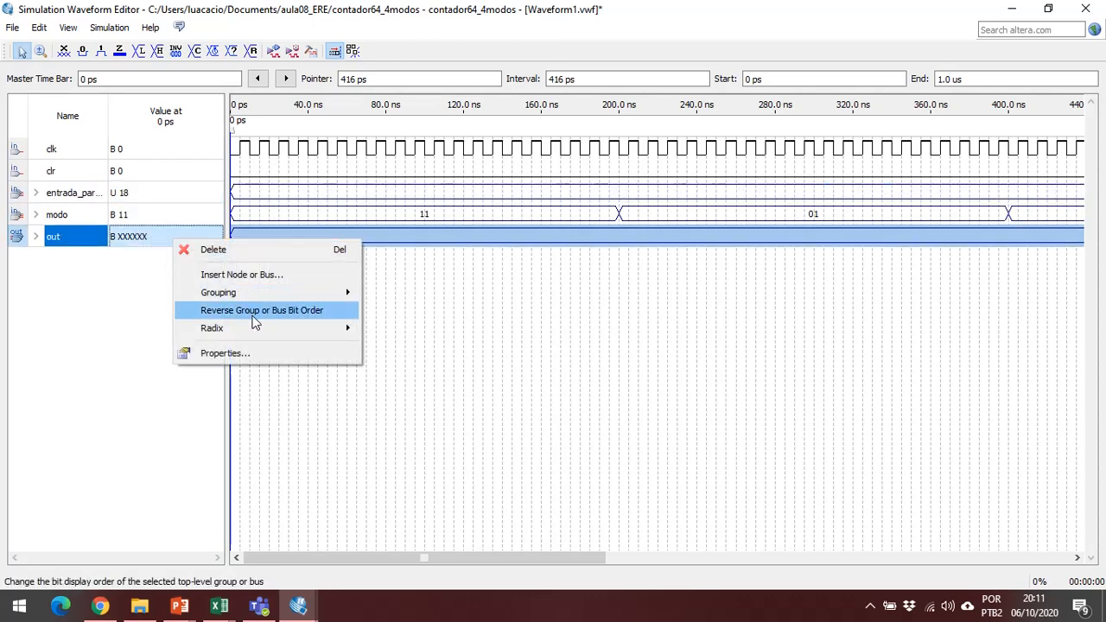
mouse_move(314, 333)
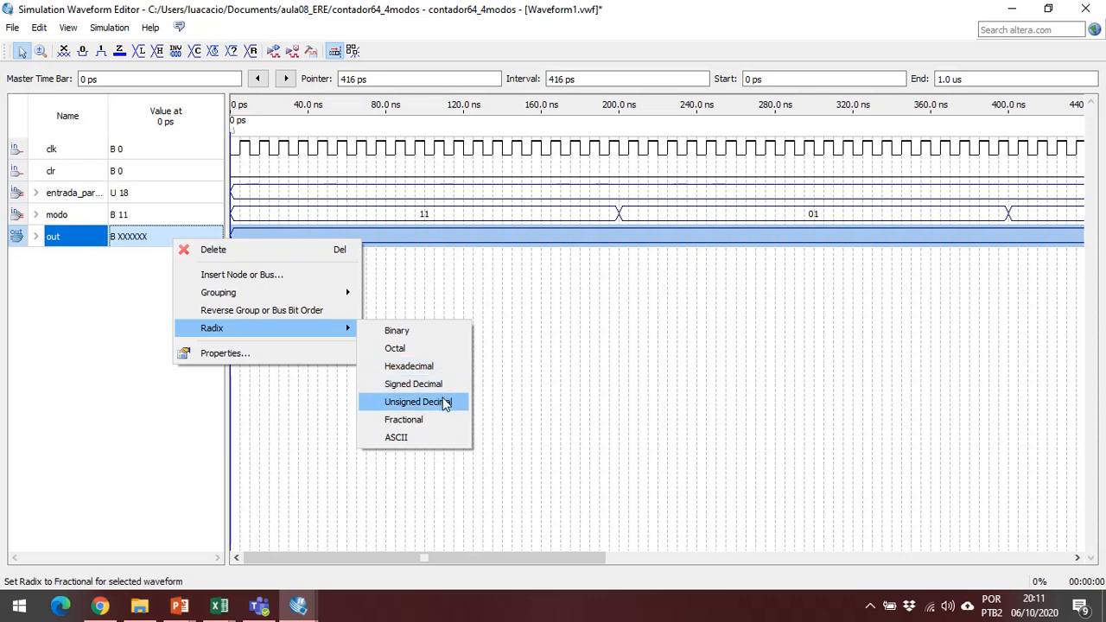
click(441, 402)
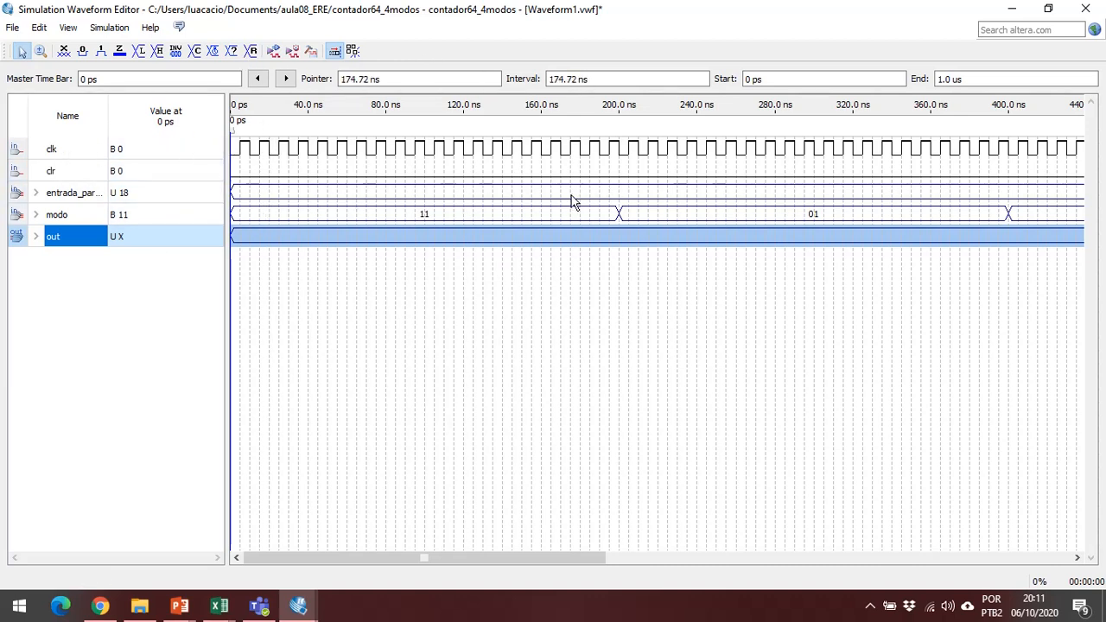
drag(612, 166, 773, 198)
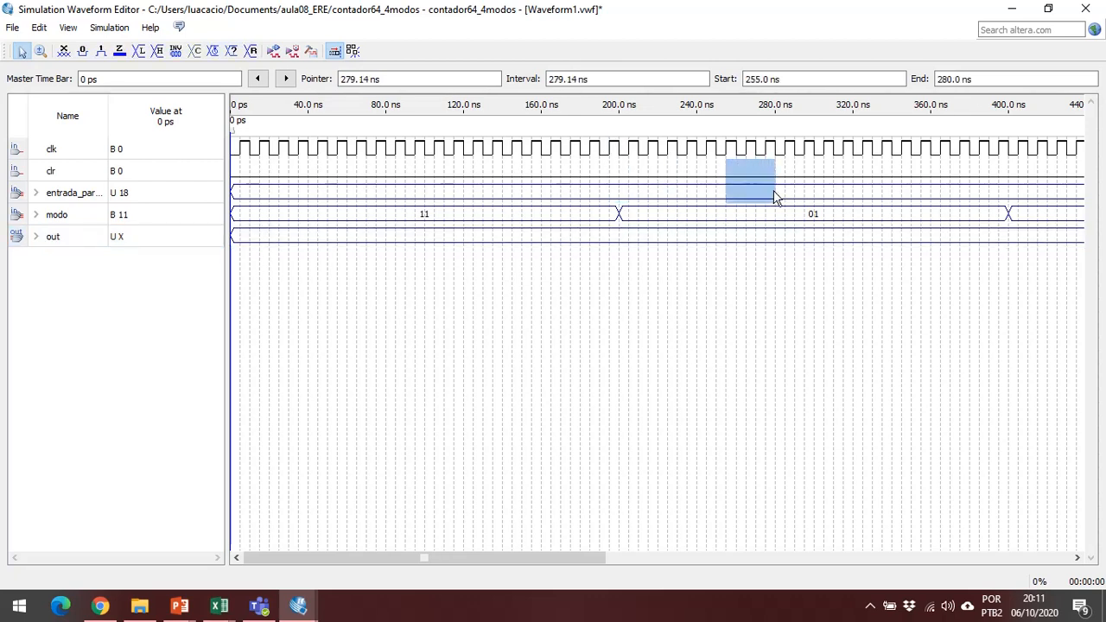
click(772, 217)
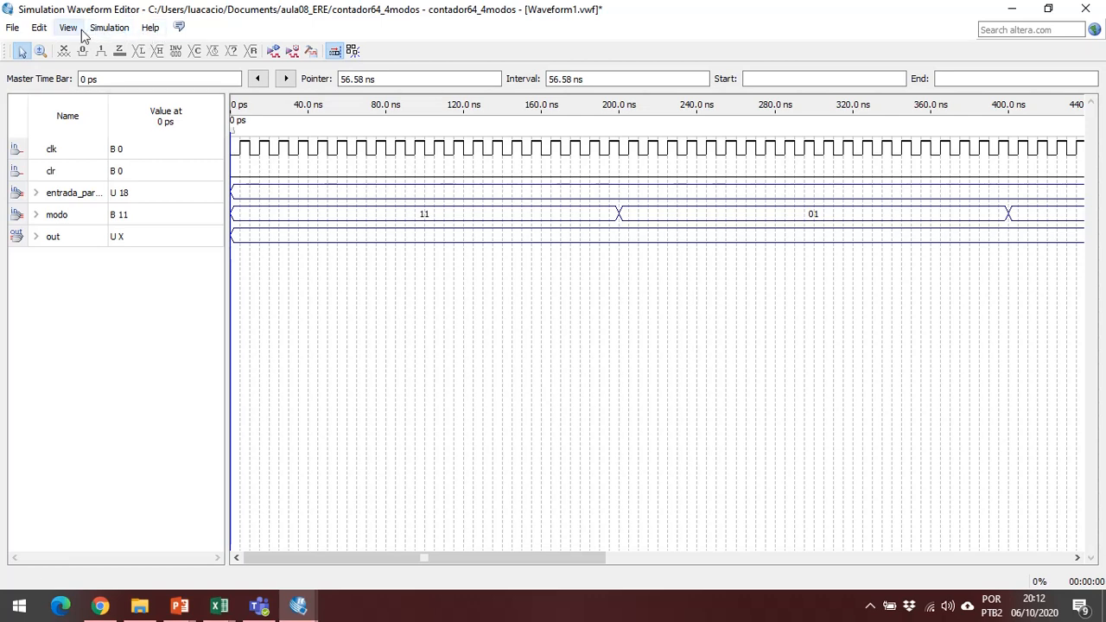
Save the waveform file as Waveform.vwf in the aula08_ERE folder, replacing the existing file.
click(19, 29)
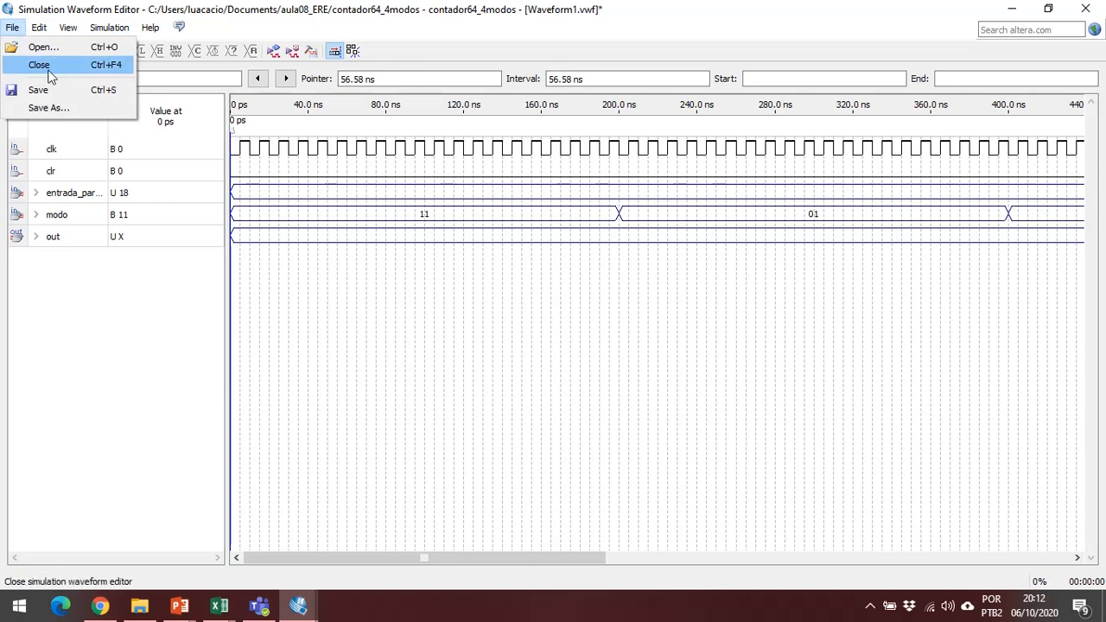
click(69, 88)
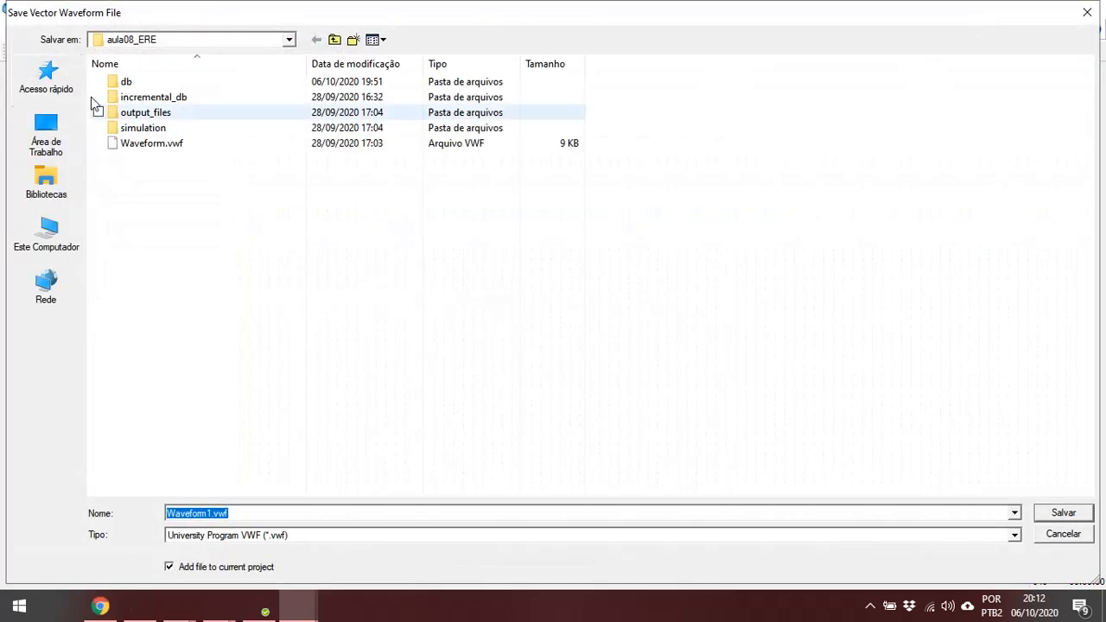
click(184, 149)
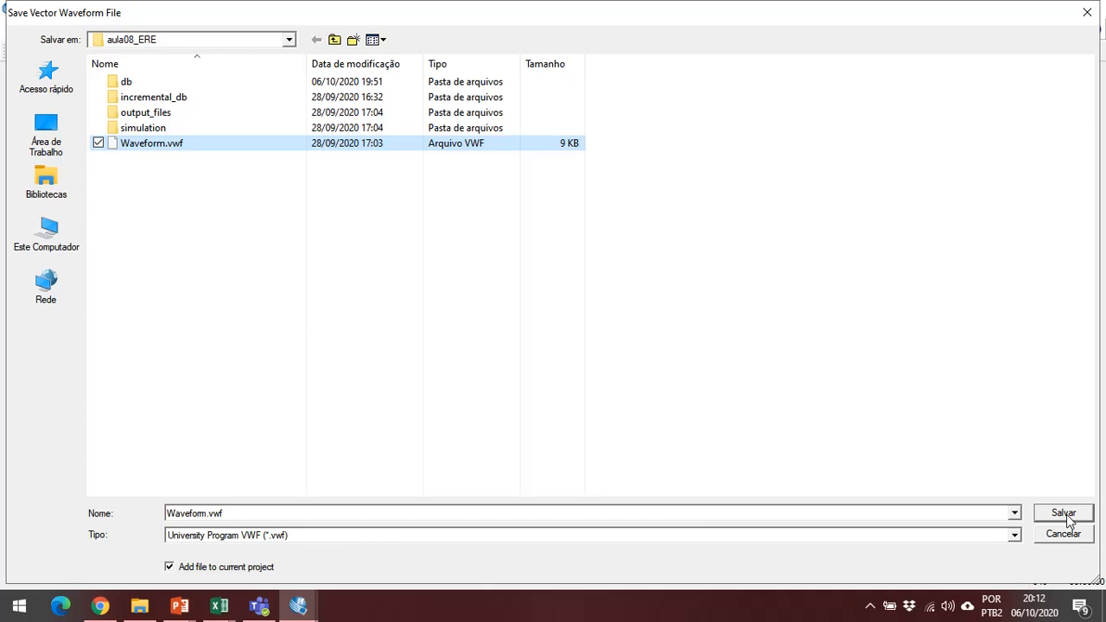
double_click(199, 512)
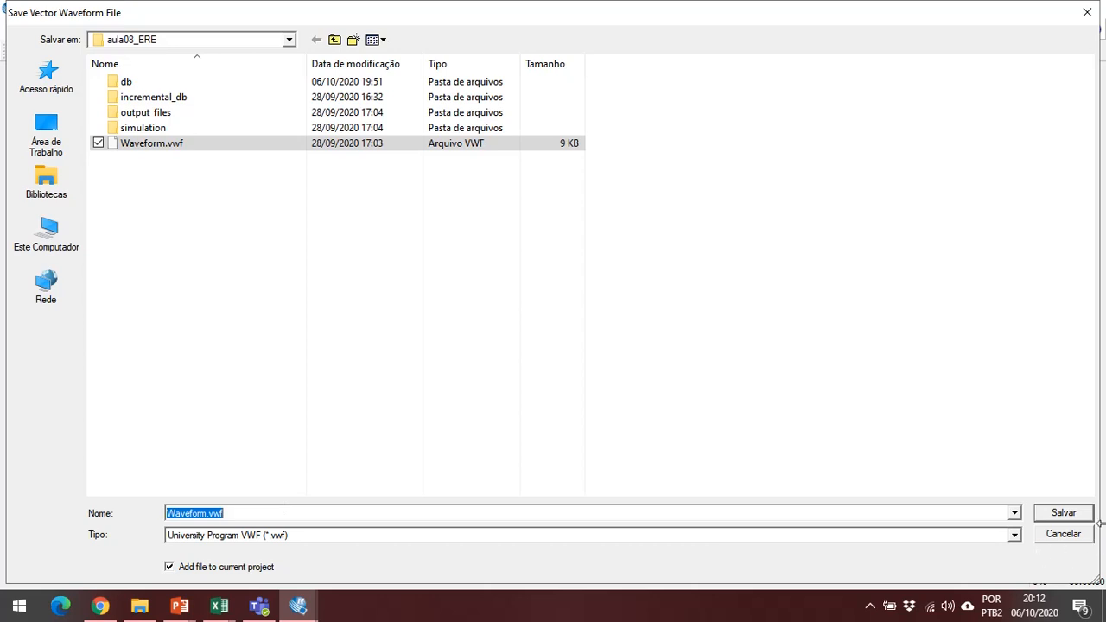
click(1068, 515)
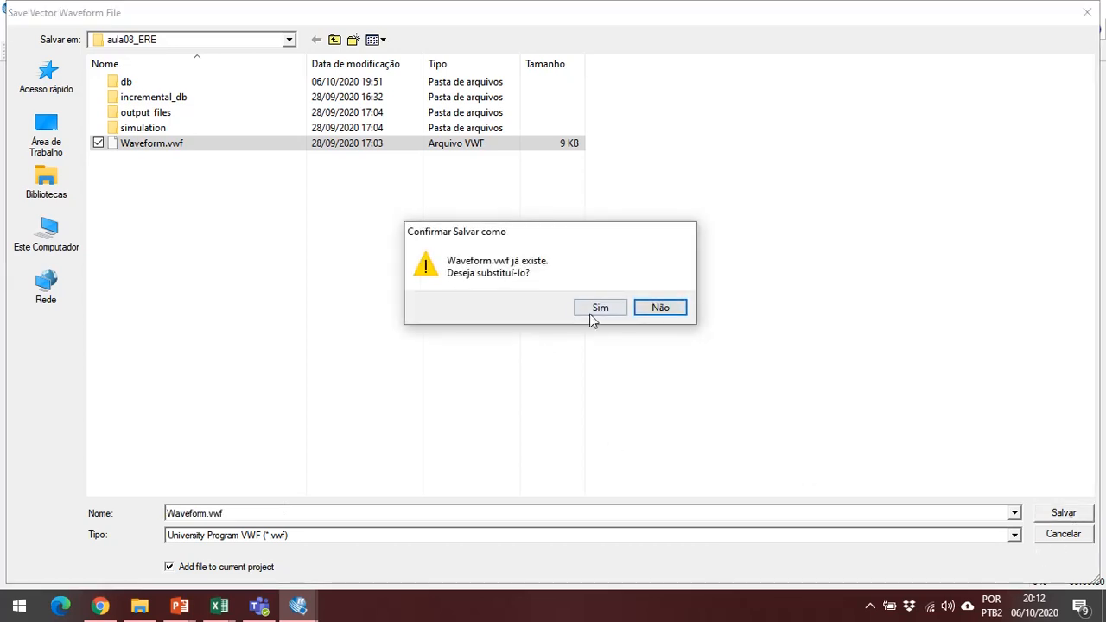
click(600, 312)
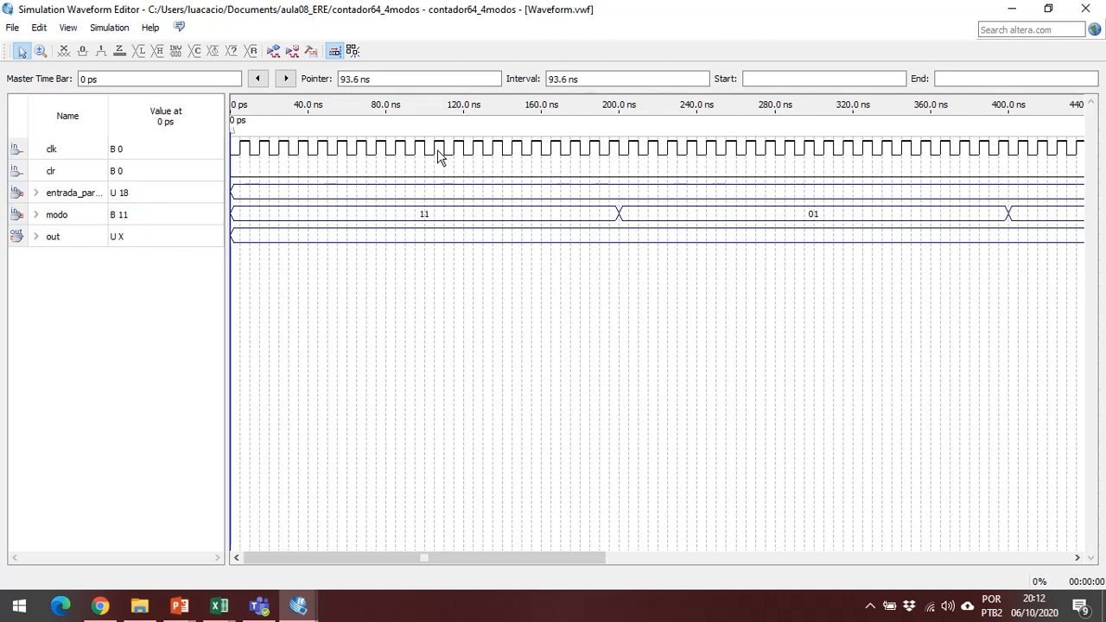
click(109, 27)
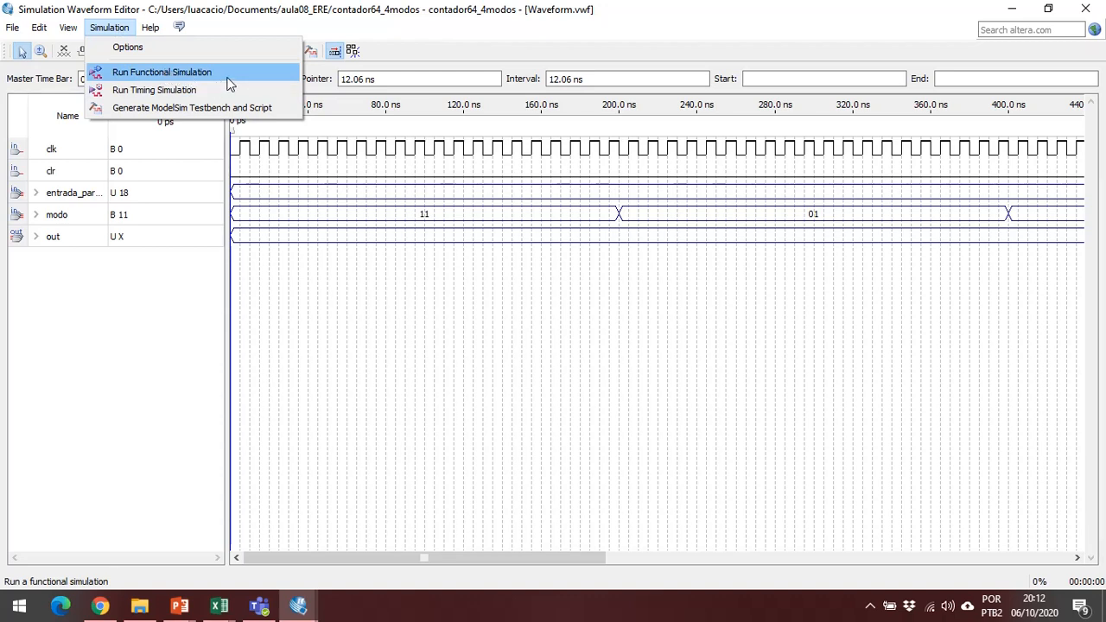
click(247, 9)
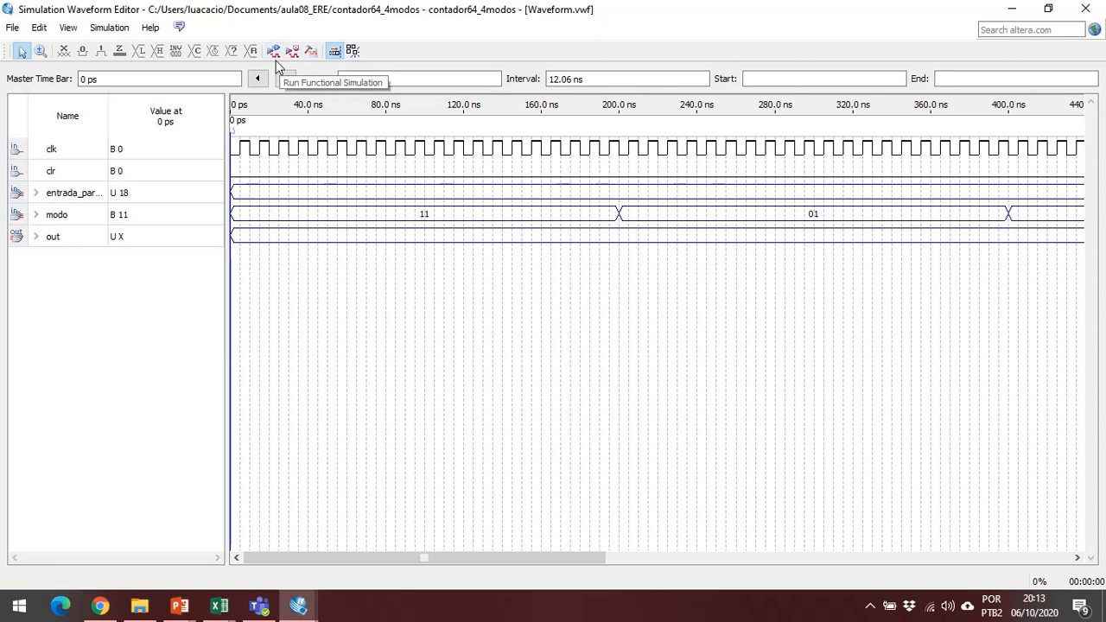
click(121, 27)
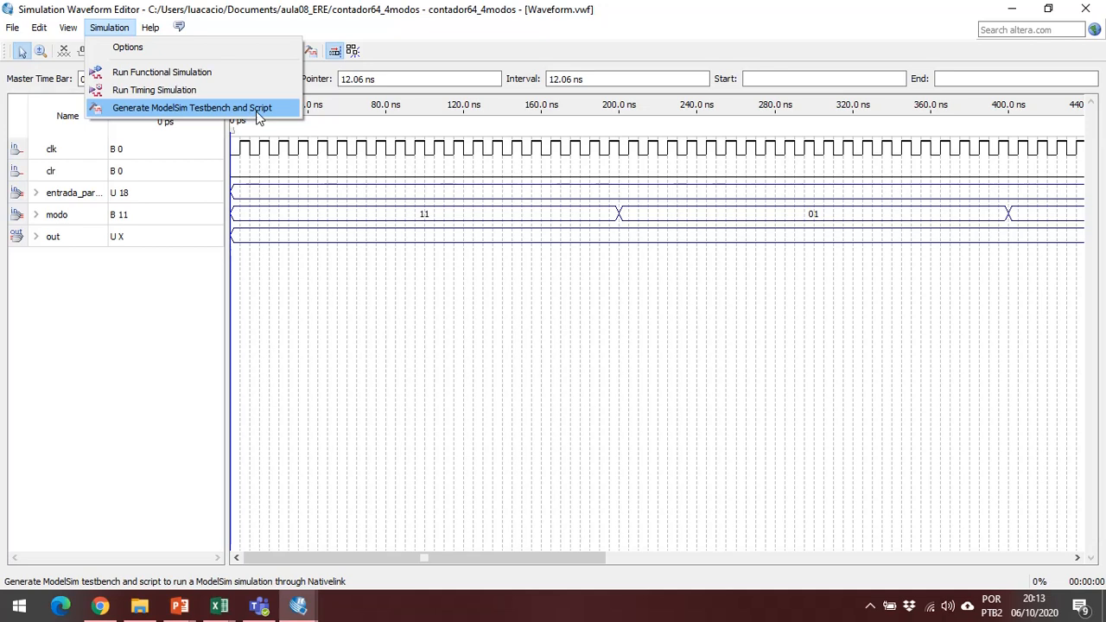
click(193, 105)
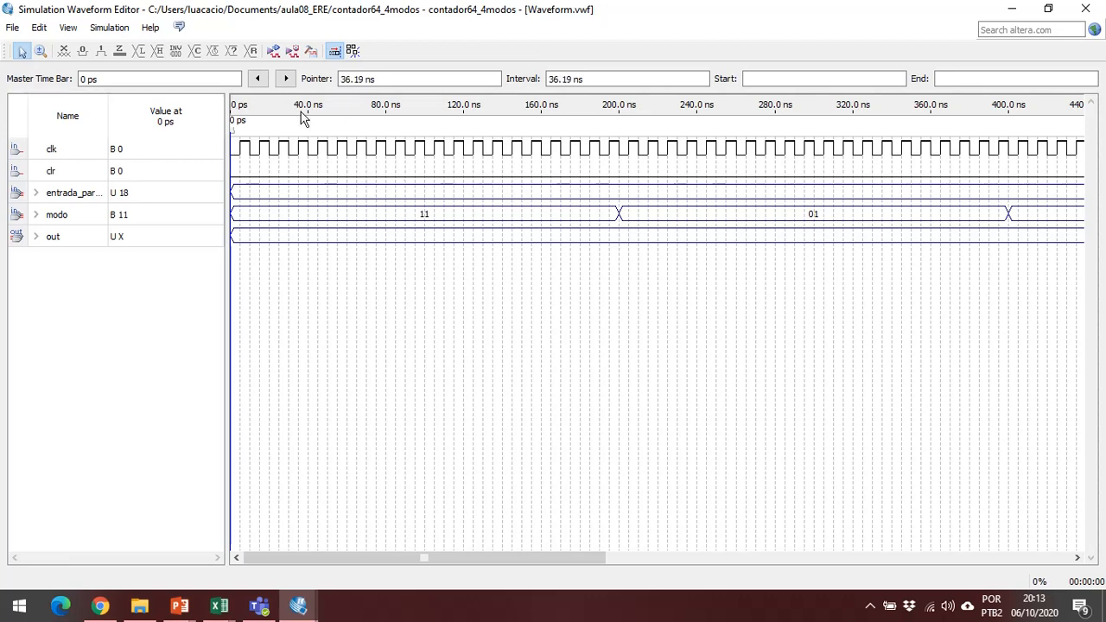
Run the functional simulation of the waveform file and maximize the window showing the simulation results.
click(273, 54)
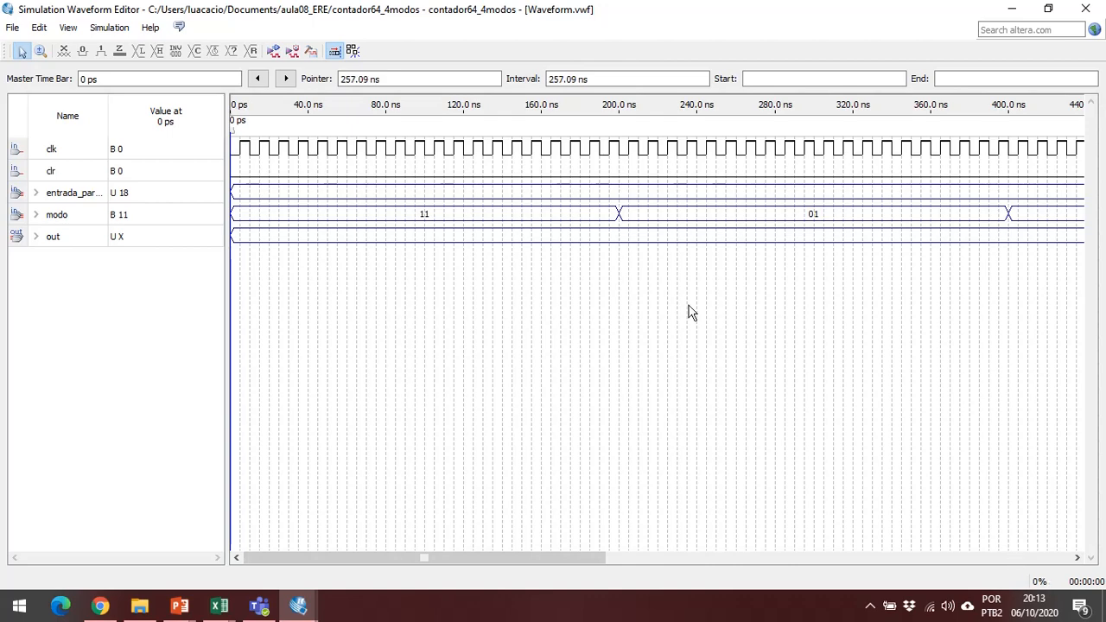
click(271, 53)
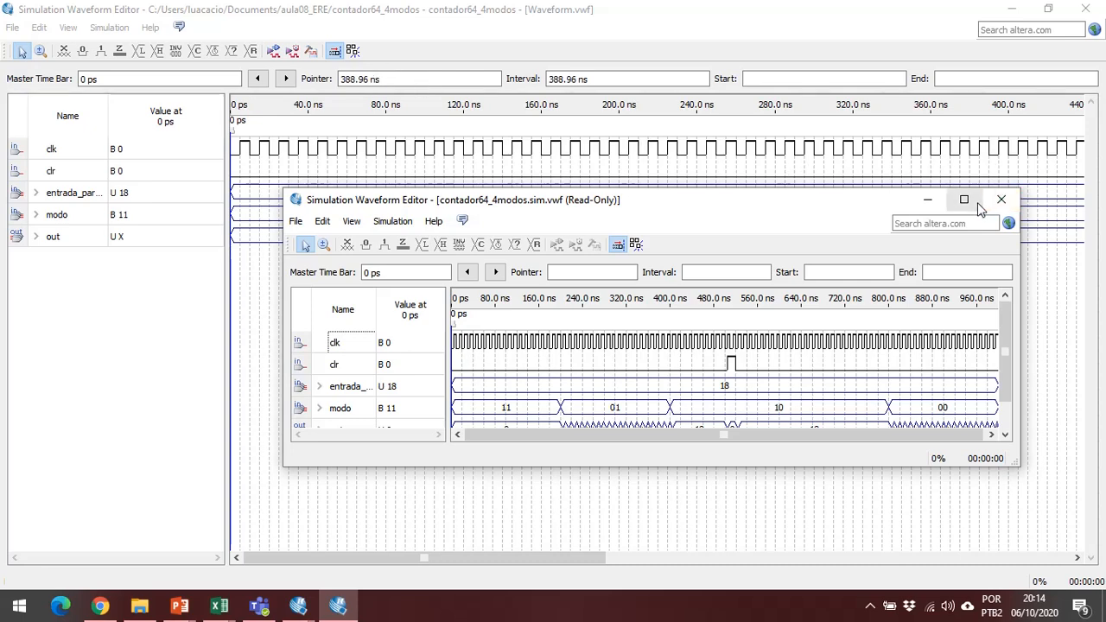
click(965, 200)
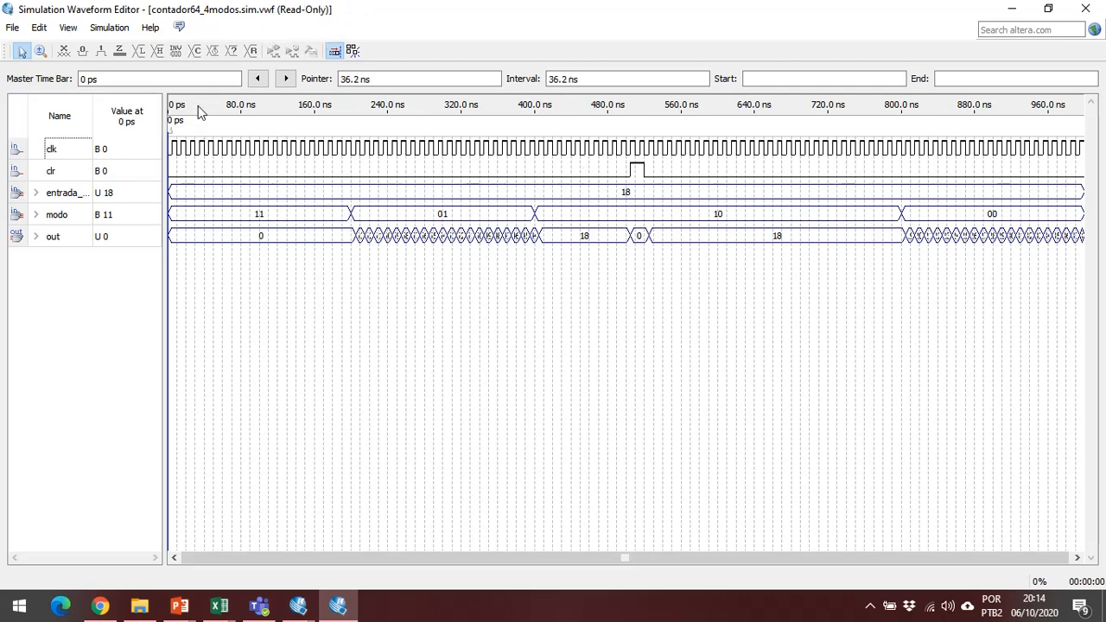
Examine the out values in the simulated waveforms over the first 400 ns, covering modo 11 and 01.
click(41, 52)
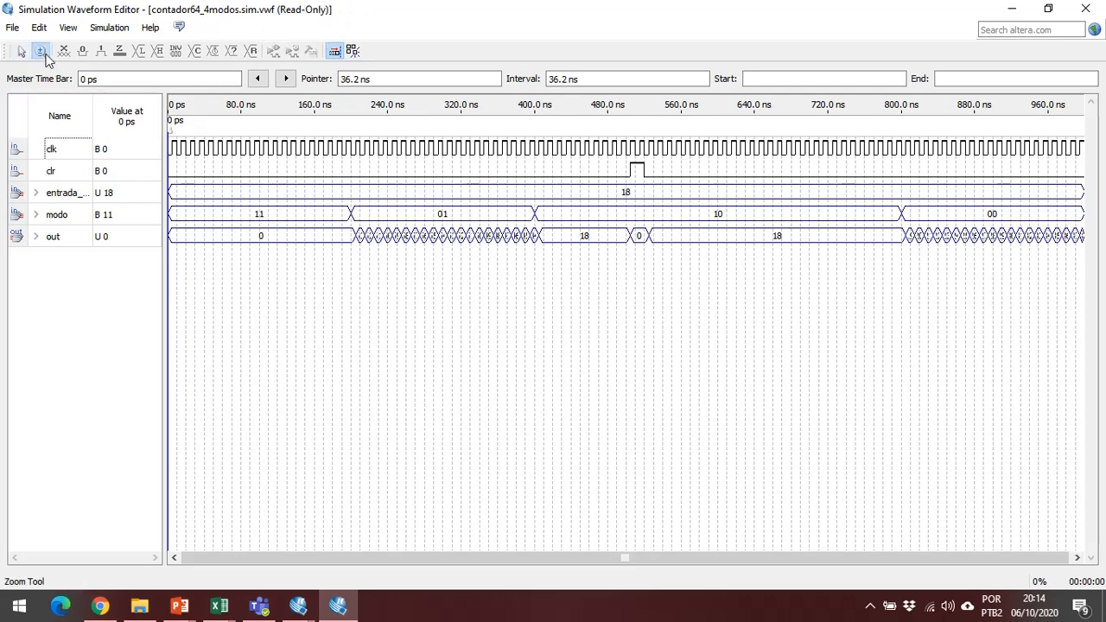
drag(174, 125, 364, 285)
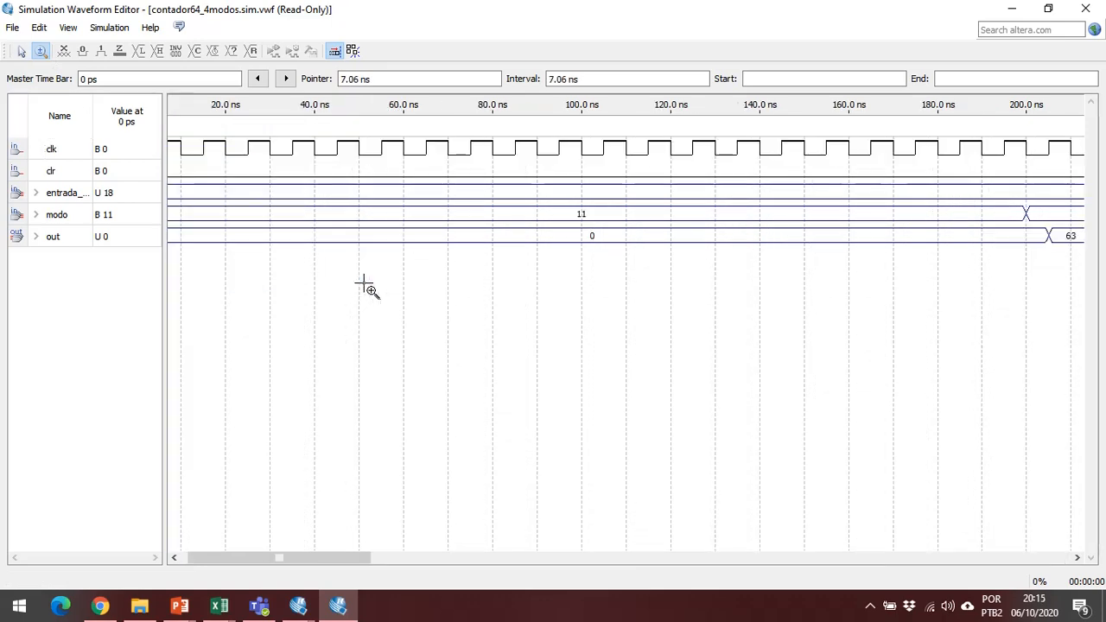
scroll(361, 283, right, 2)
scroll(369, 351, left, 2)
scroll(370, 352, right, 2)
right_click(349, 346)
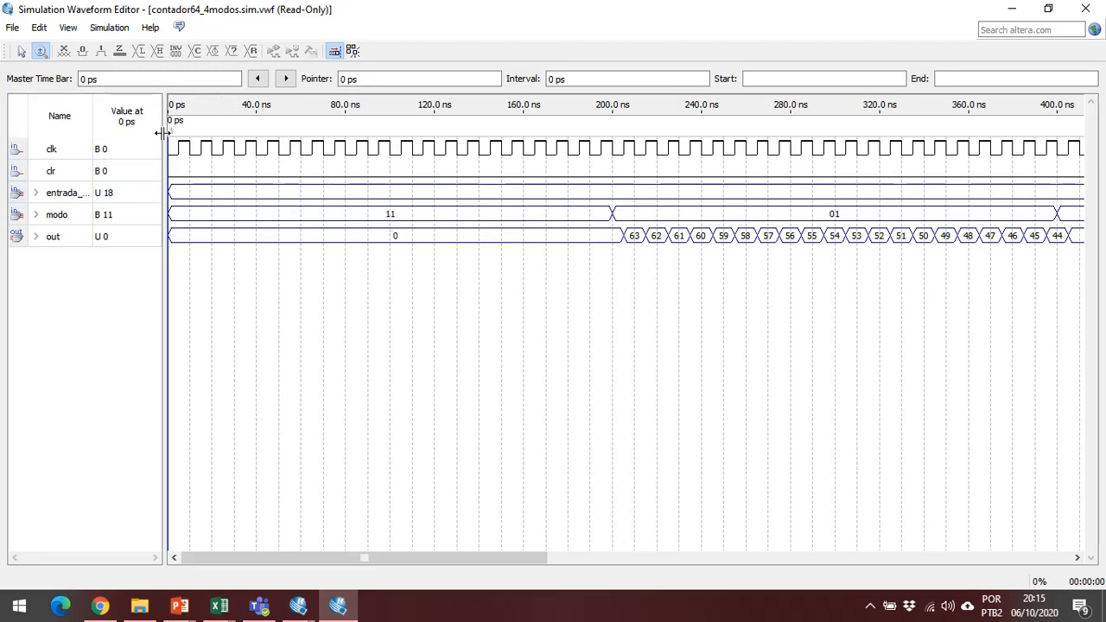
drag(163, 129, 231, 145)
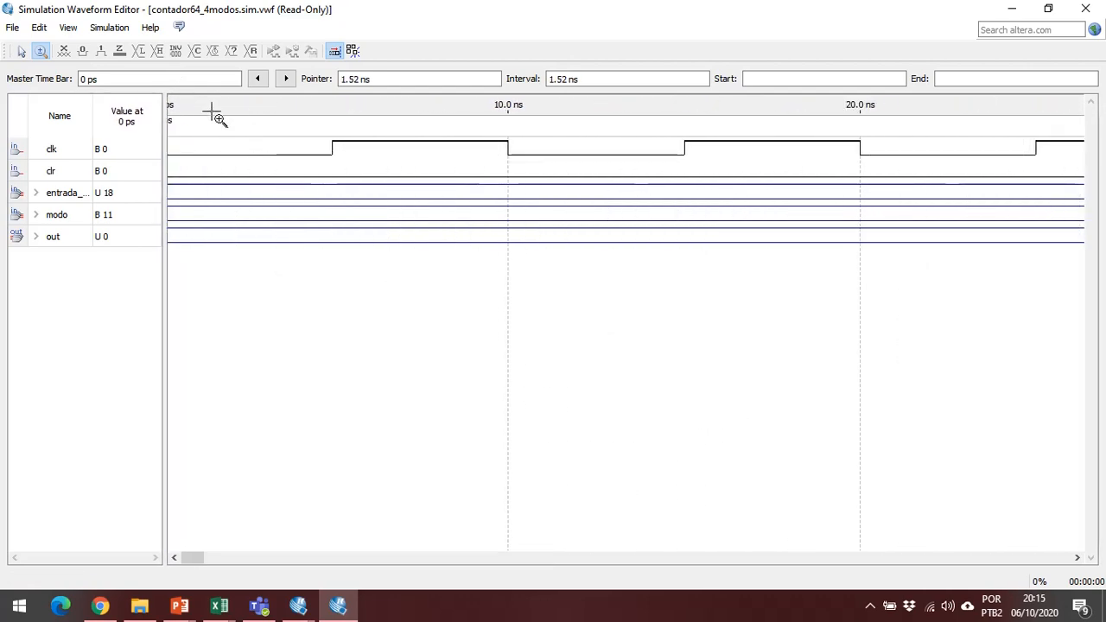
right_click(273, 146)
right_click(272, 142)
right_click(272, 140)
right_click(286, 148)
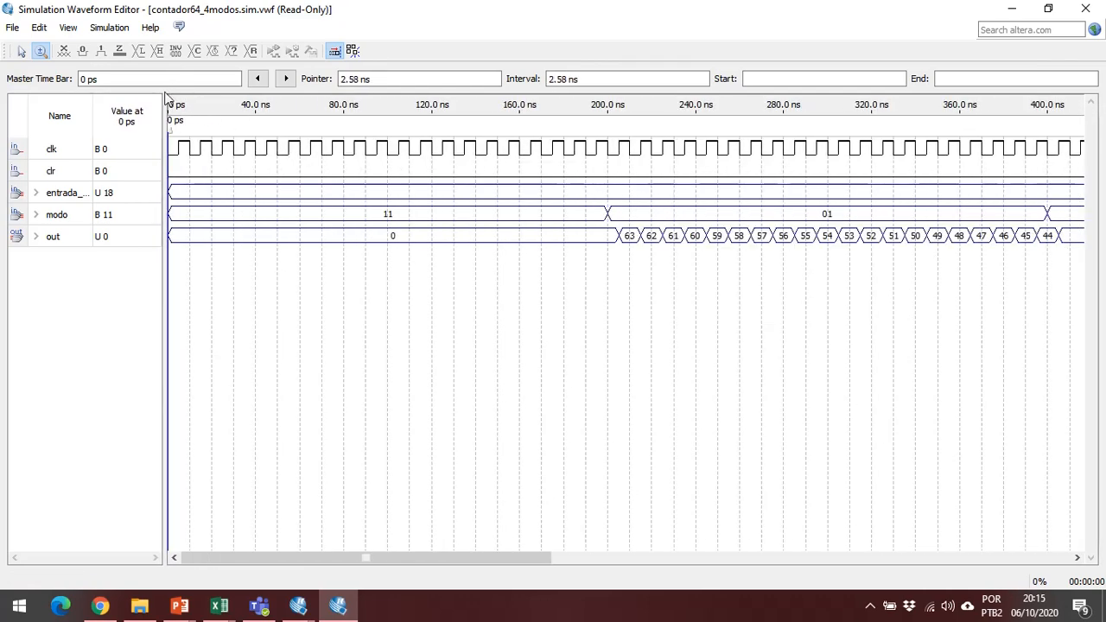
Move the master time bar to the modo transition at 200 ns and on to 210 ns to check the signal values.
click(21, 50)
click(180, 141)
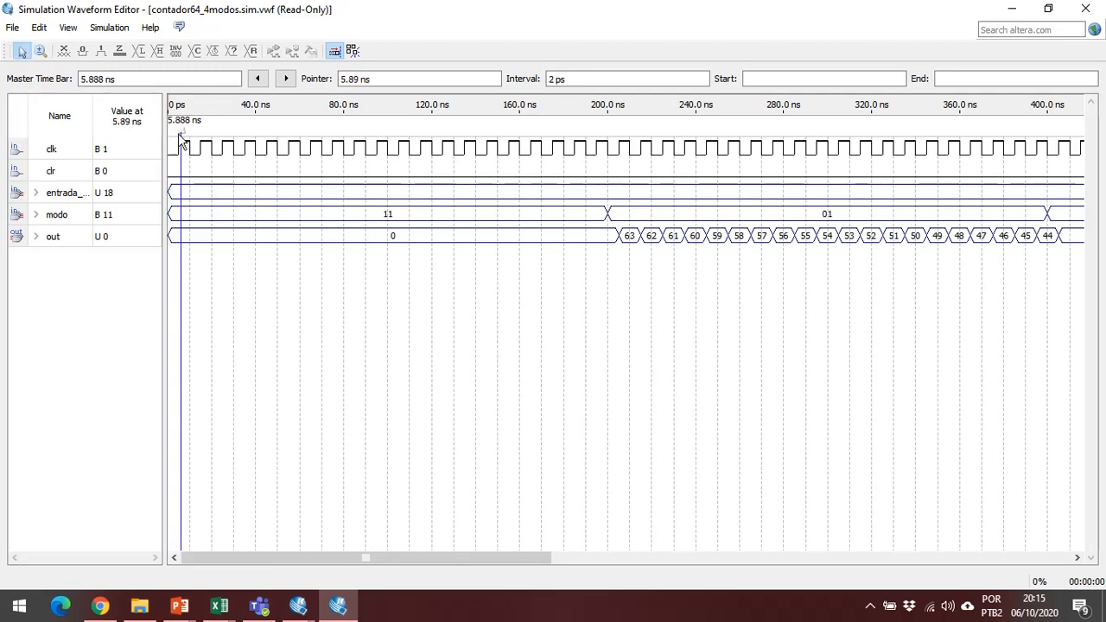
drag(181, 138, 609, 204)
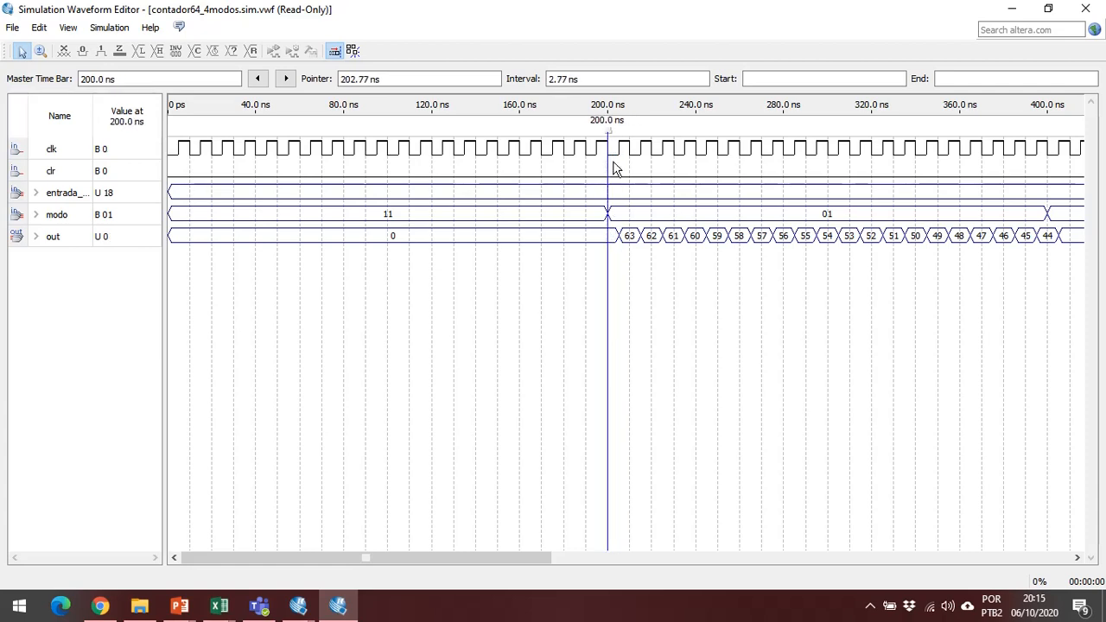
drag(609, 132, 625, 168)
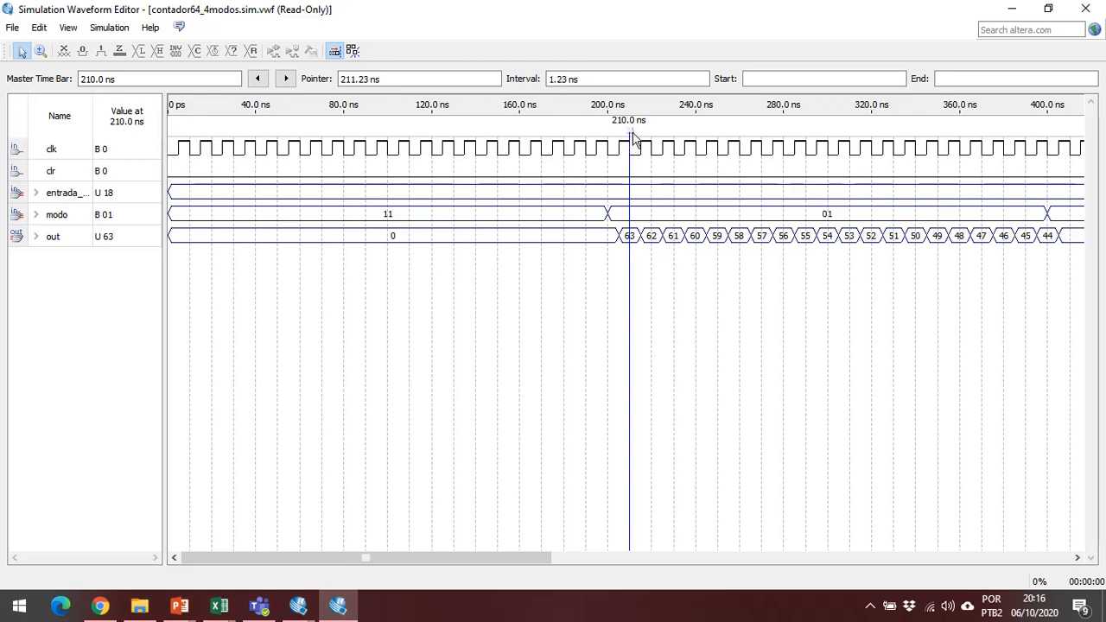
mouse_move(634, 140)
mouse_down()
mouse_move(620, 136)
mouse_move(630, 138)
mouse_up()
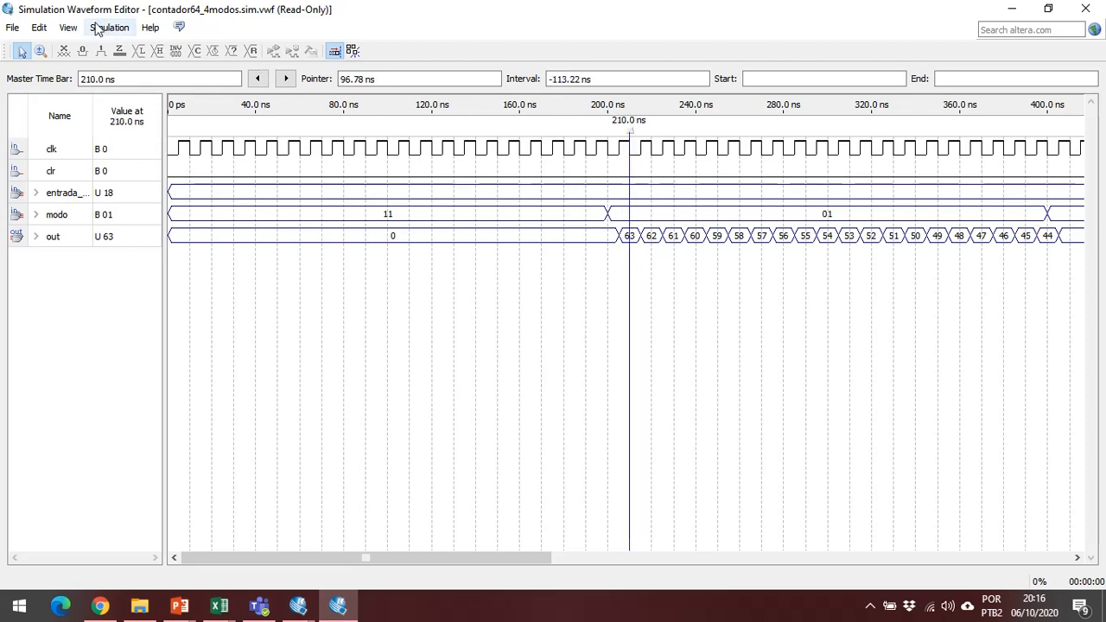
Set the grid size period to 5 ns and move the master time bar to the out transition at 205 ns.
click(66, 27)
mouse_move(40, 27)
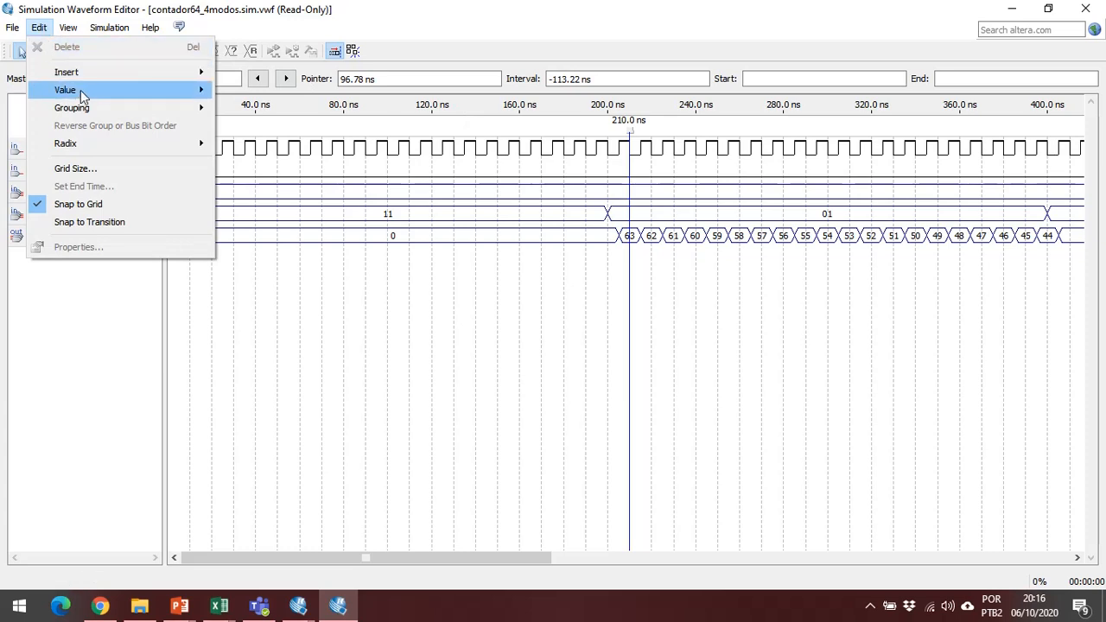
mouse_move(151, 110)
click(129, 170)
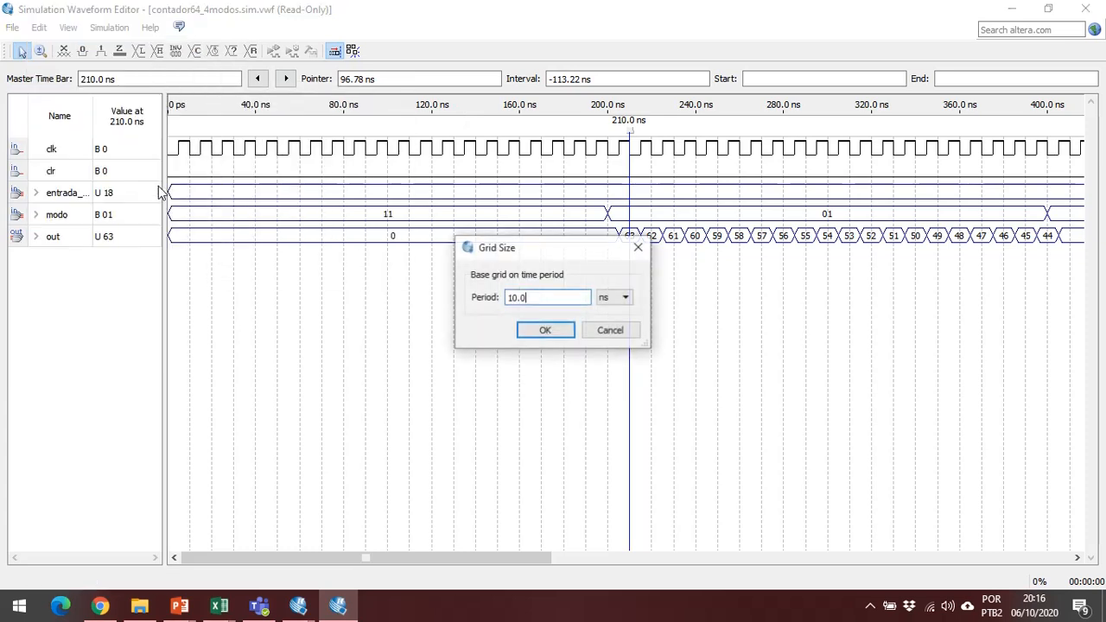
double_click(511, 298)
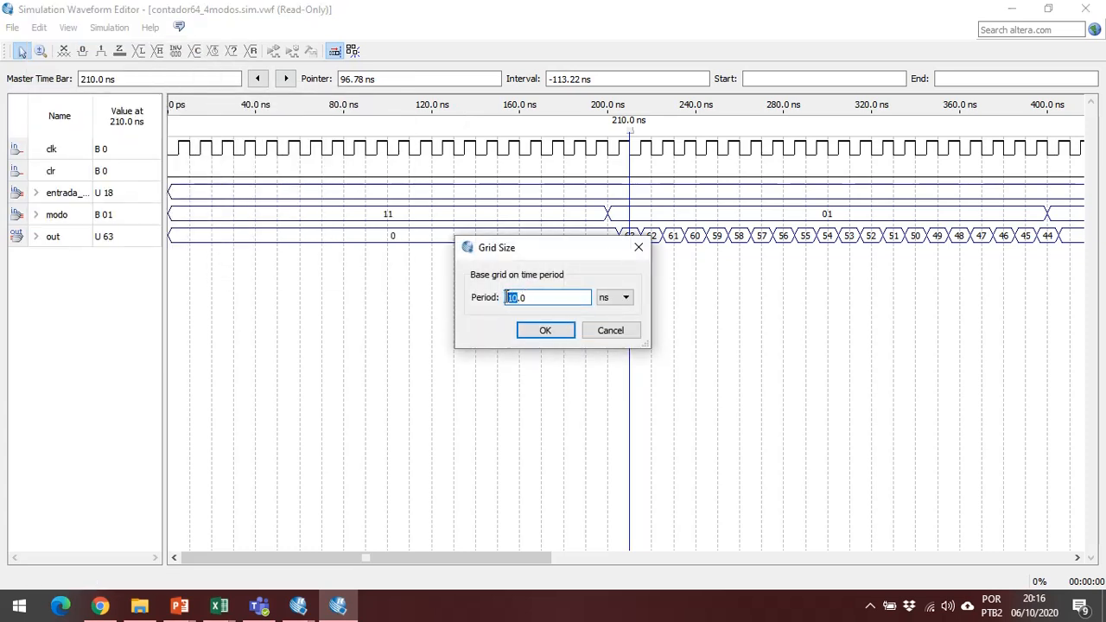
text(5)
key(Return)
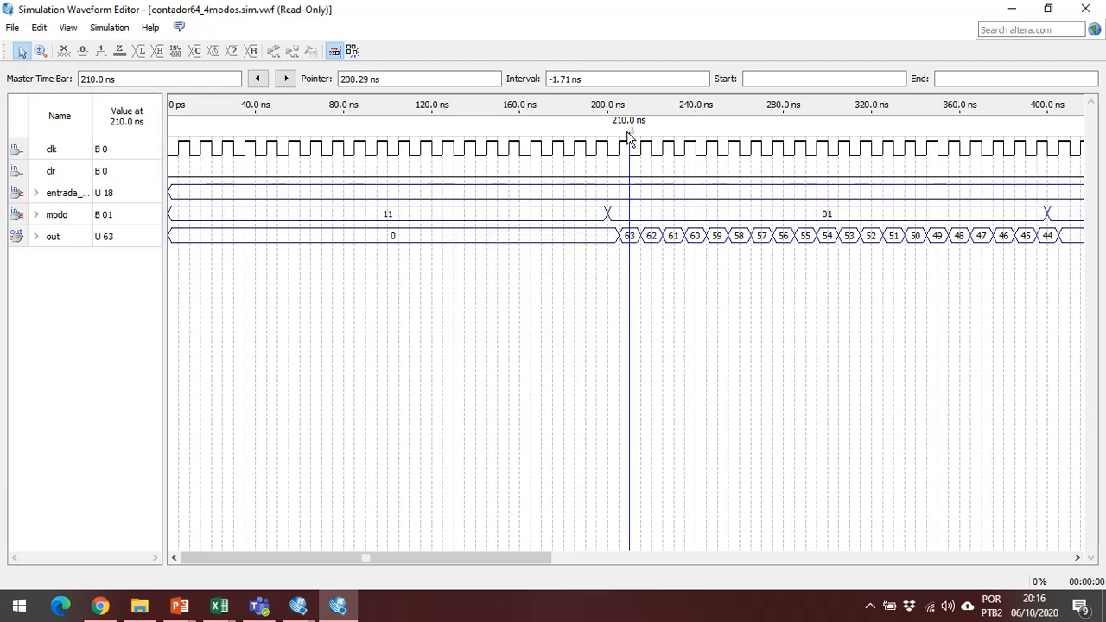
drag(628, 131, 620, 133)
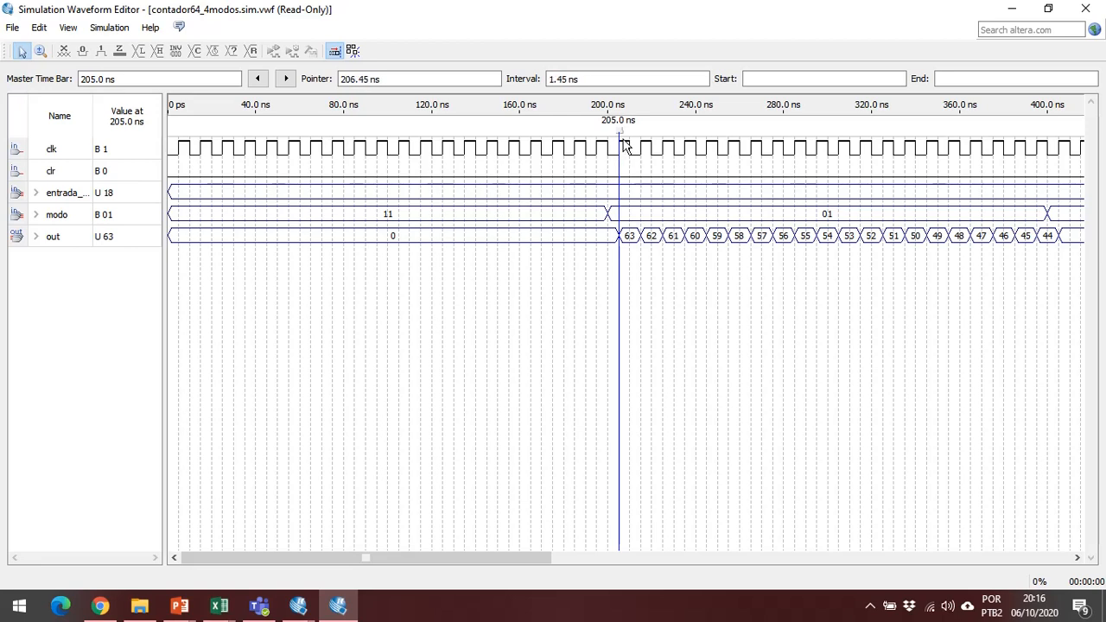
Move the master time bar to the modo transition at 400 ns and on to 405 ns to check the parallel load.
drag(623, 131, 1051, 178)
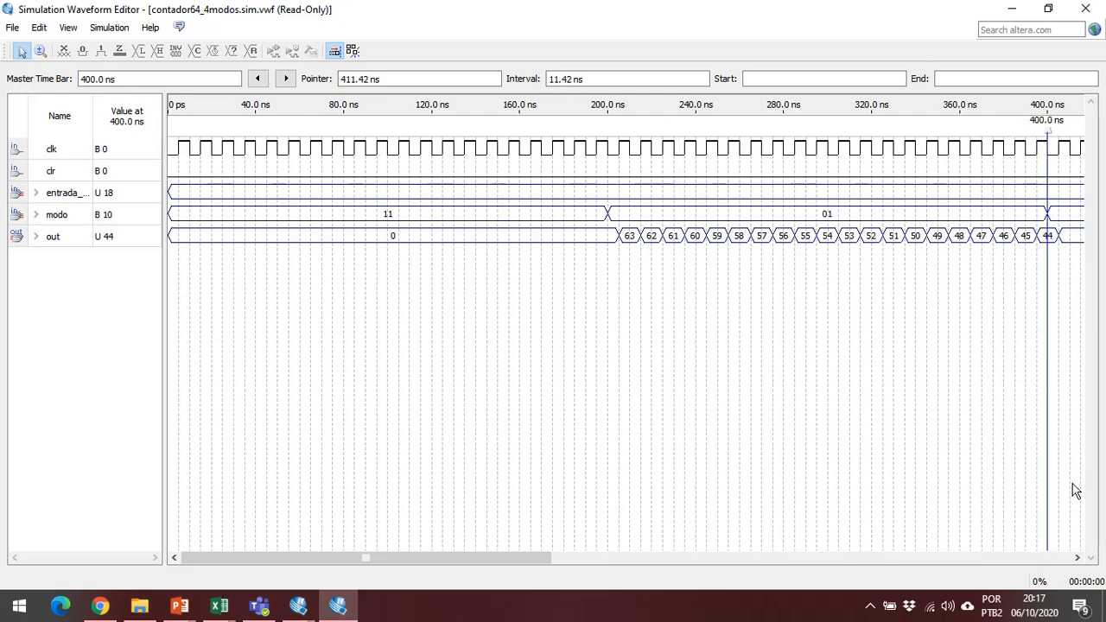
click(1077, 557)
click(1078, 558)
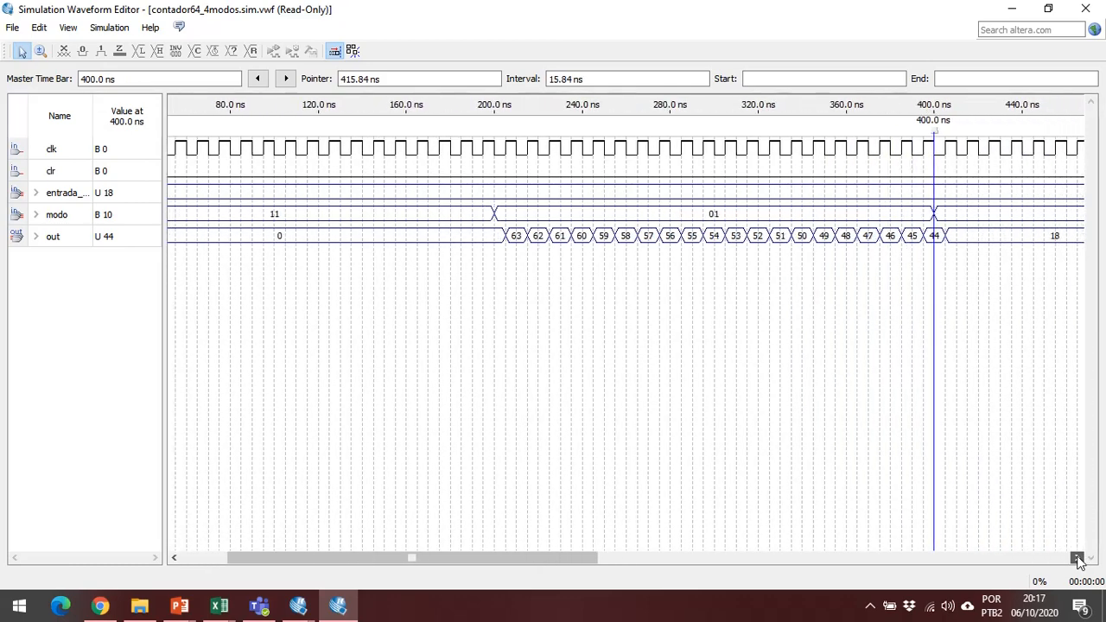
click(1078, 557)
click(1078, 557)
click(1078, 558)
click(1078, 557)
click(1078, 558)
click(1078, 557)
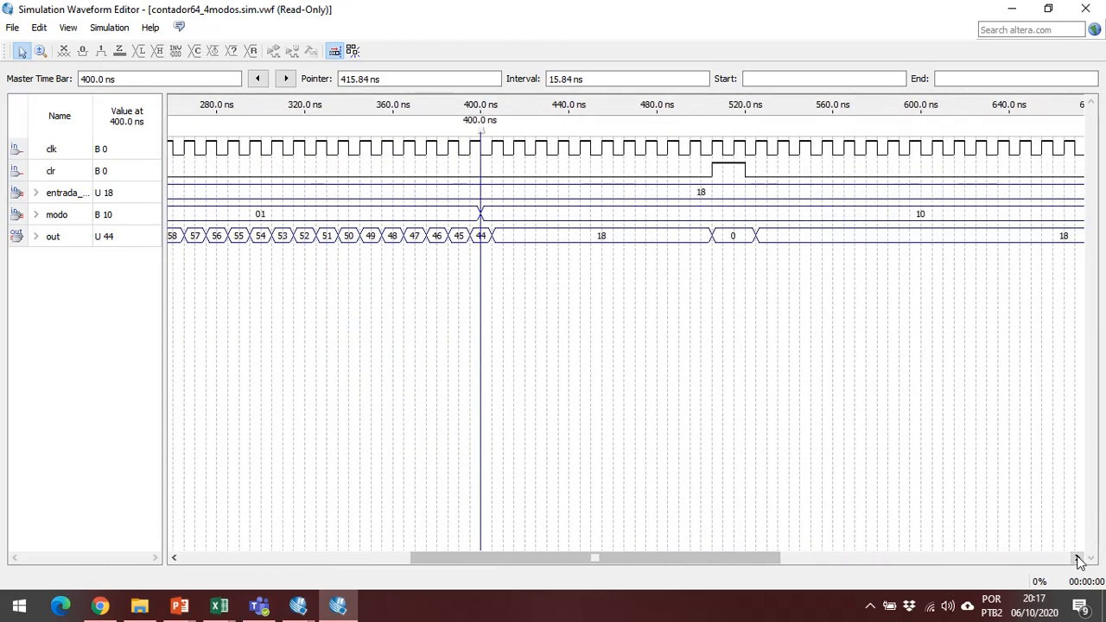
click(1078, 557)
click(1078, 557)
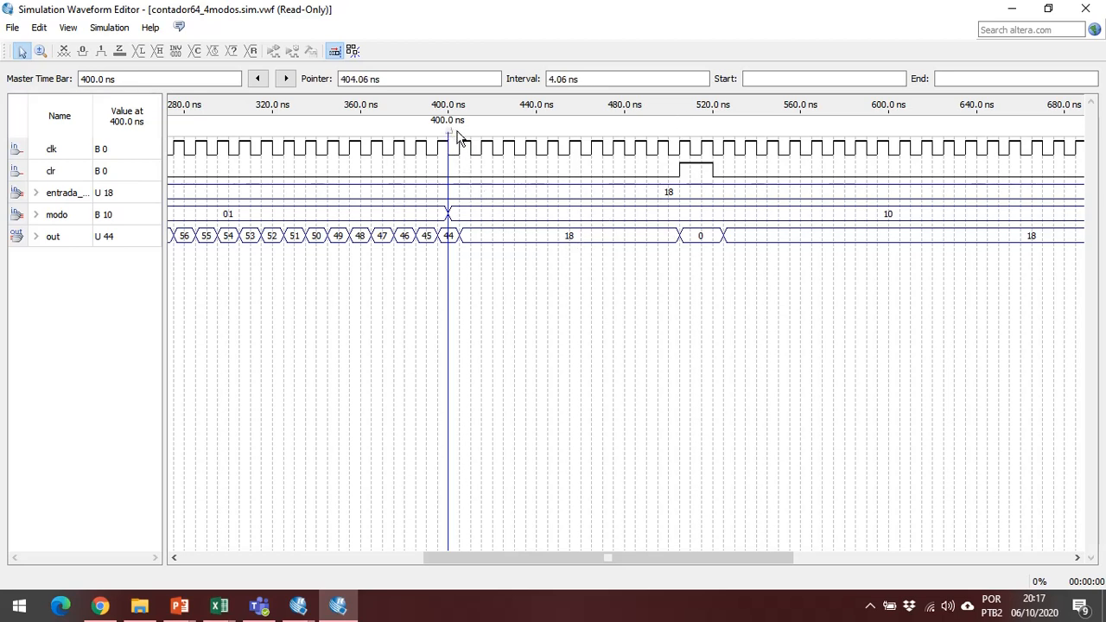
drag(457, 140, 462, 141)
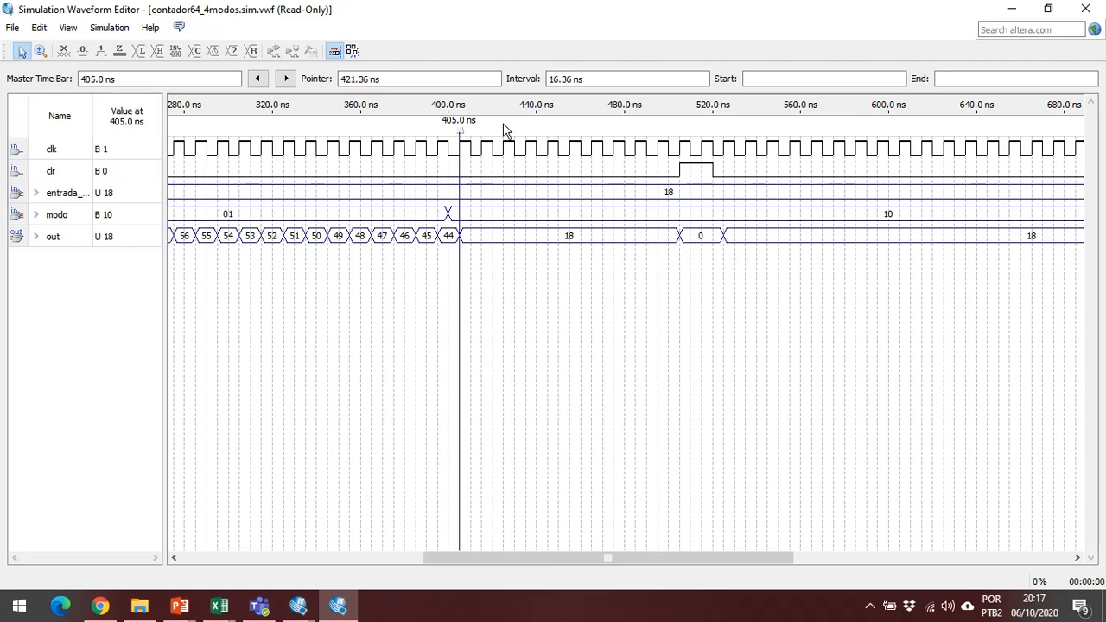
Move the master time bar to 510 ns and 525 ns to check out during and after the clr pulse.
drag(461, 134, 690, 149)
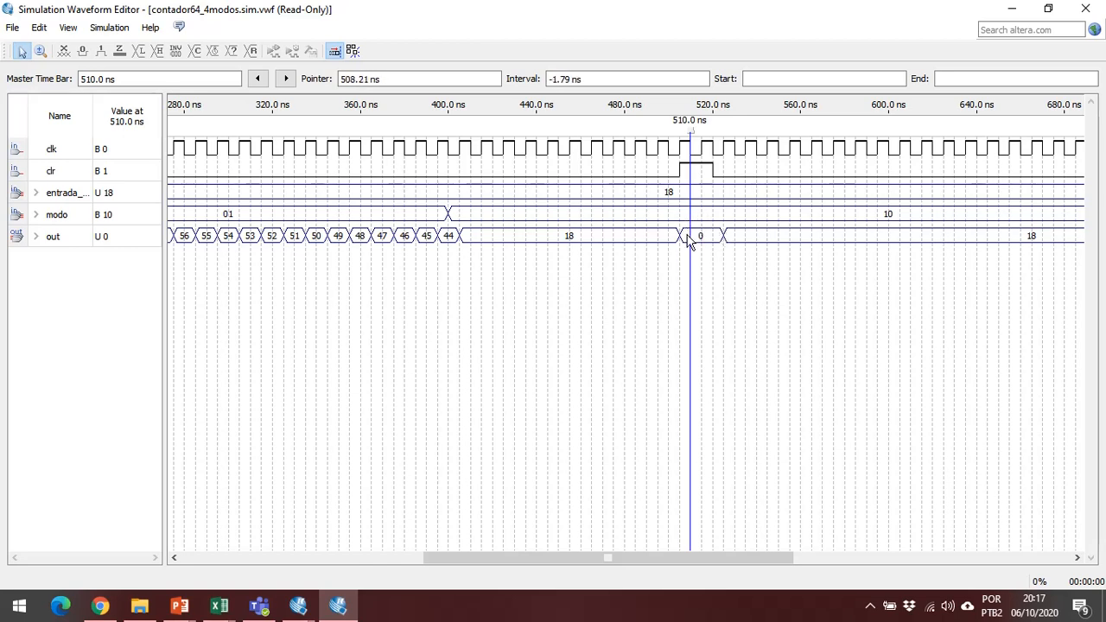
click(697, 132)
drag(696, 131, 723, 134)
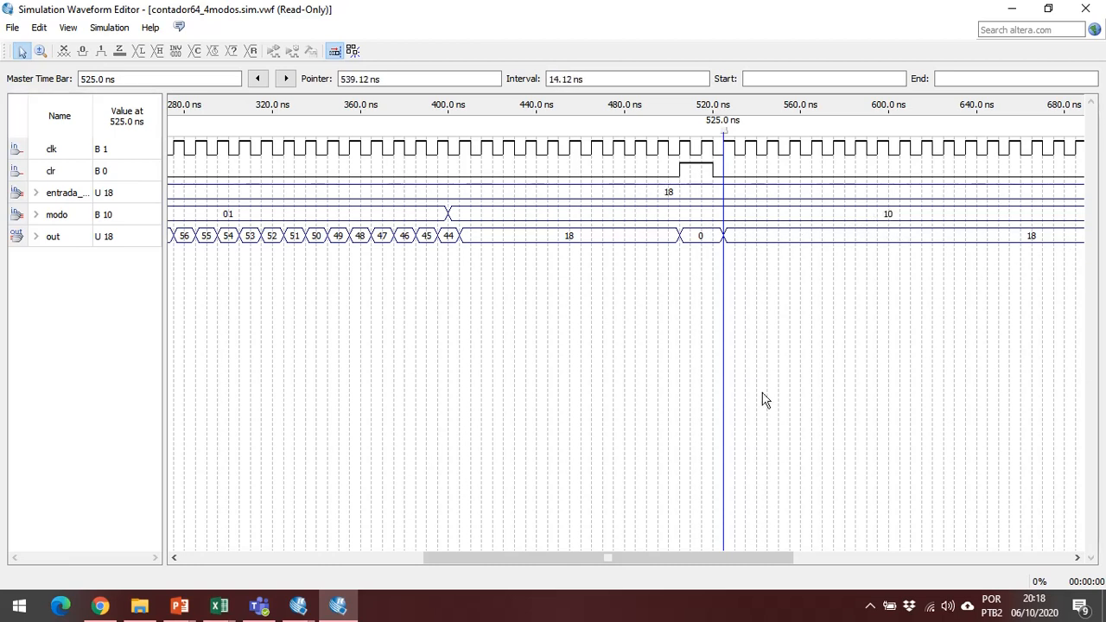
Move the master time bar to 805 ns, on to 840 ns and back to 695 ns to compare out in modo 00 and 10.
drag(762, 556, 975, 567)
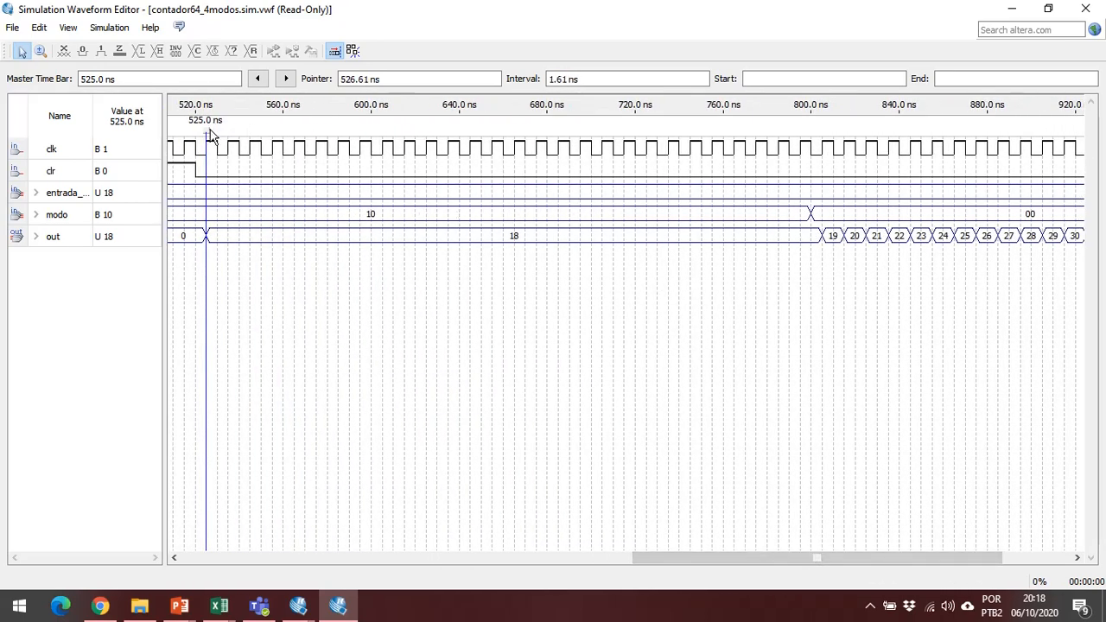
drag(210, 136, 818, 203)
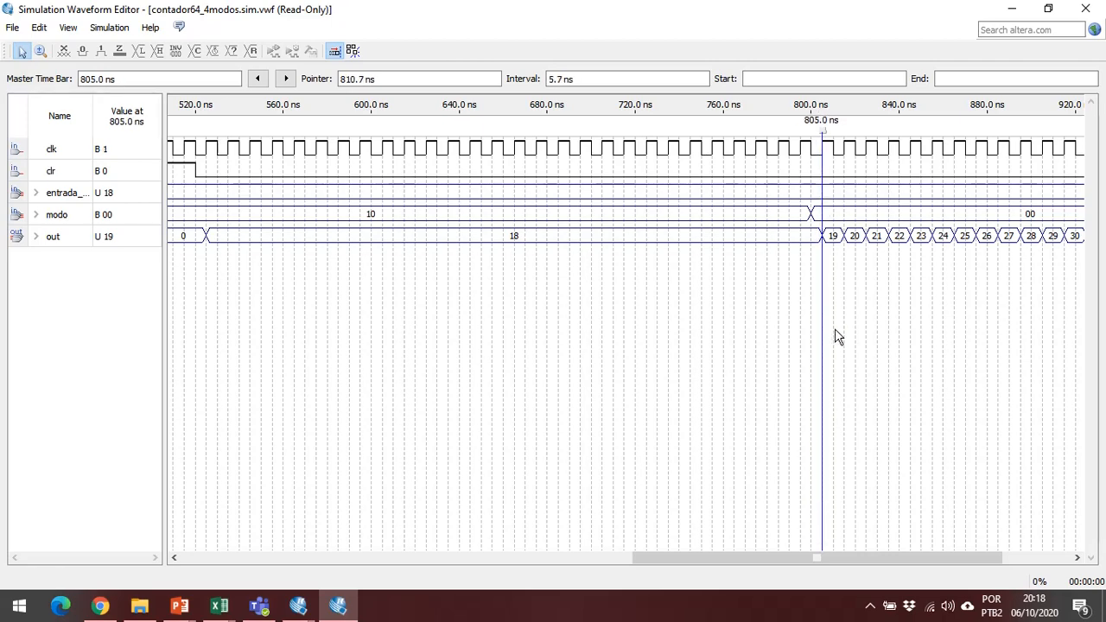
mouse_move(832, 562)
mouse_down()
mouse_move(842, 563)
mouse_move(830, 528)
mouse_up()
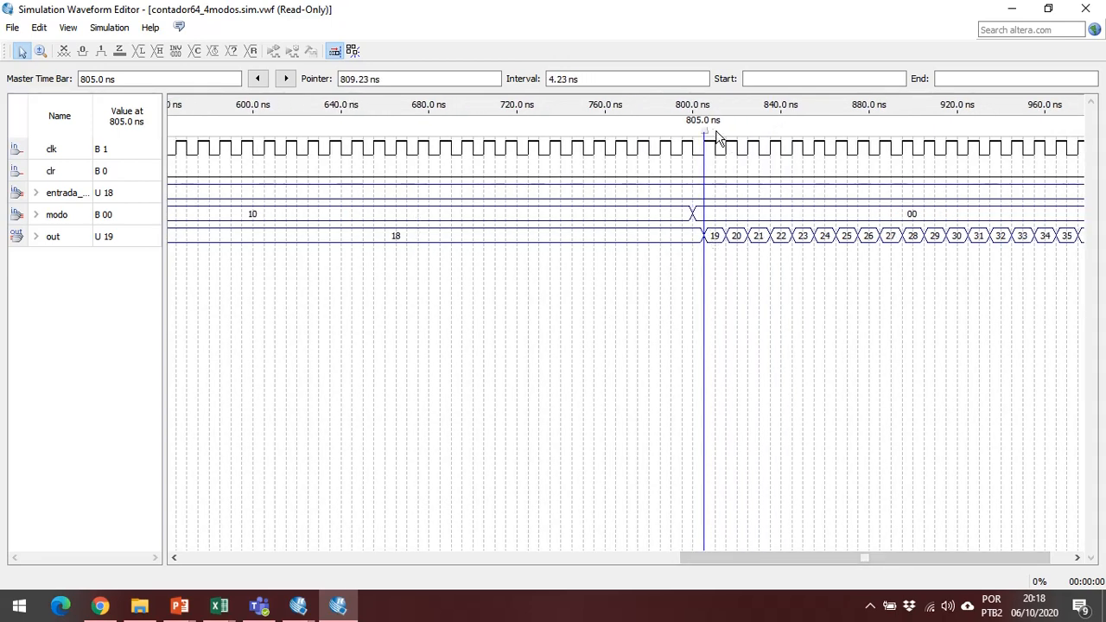
drag(705, 142, 780, 142)
scroll(865, 558, right, 2)
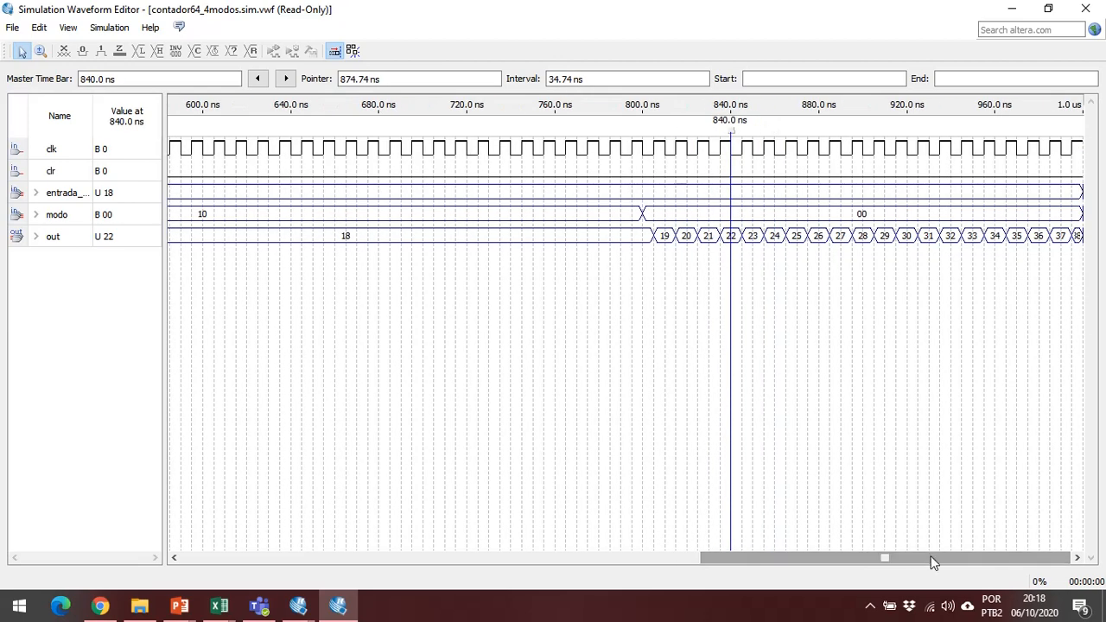
drag(735, 134, 413, 195)
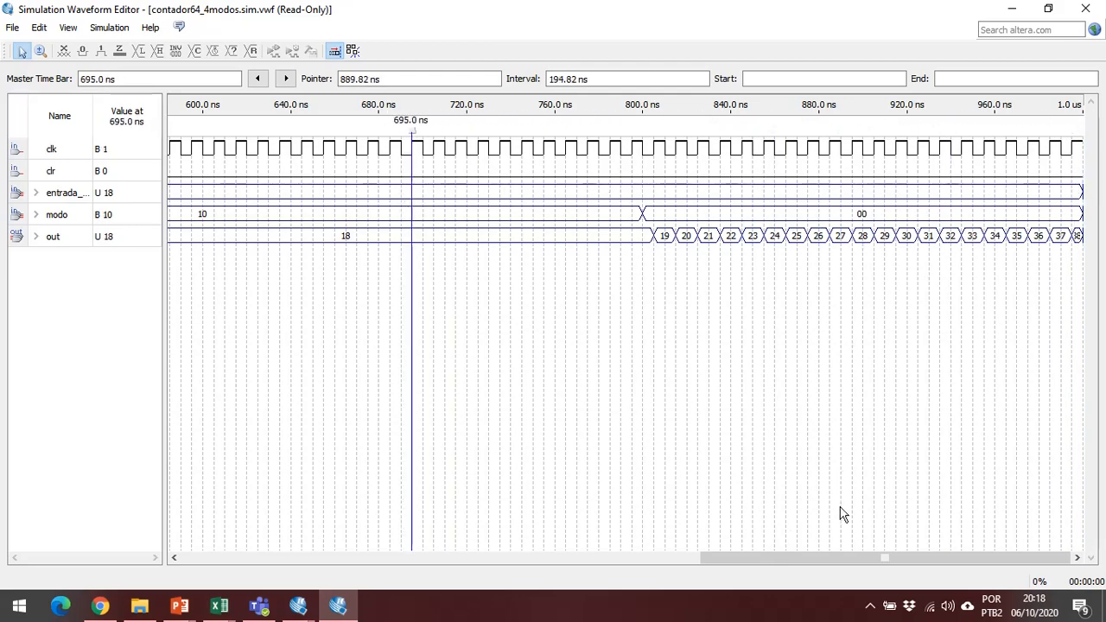
Change the radix of the out bus to Signed Decimal in the simulation results.
drag(856, 559, 310, 472)
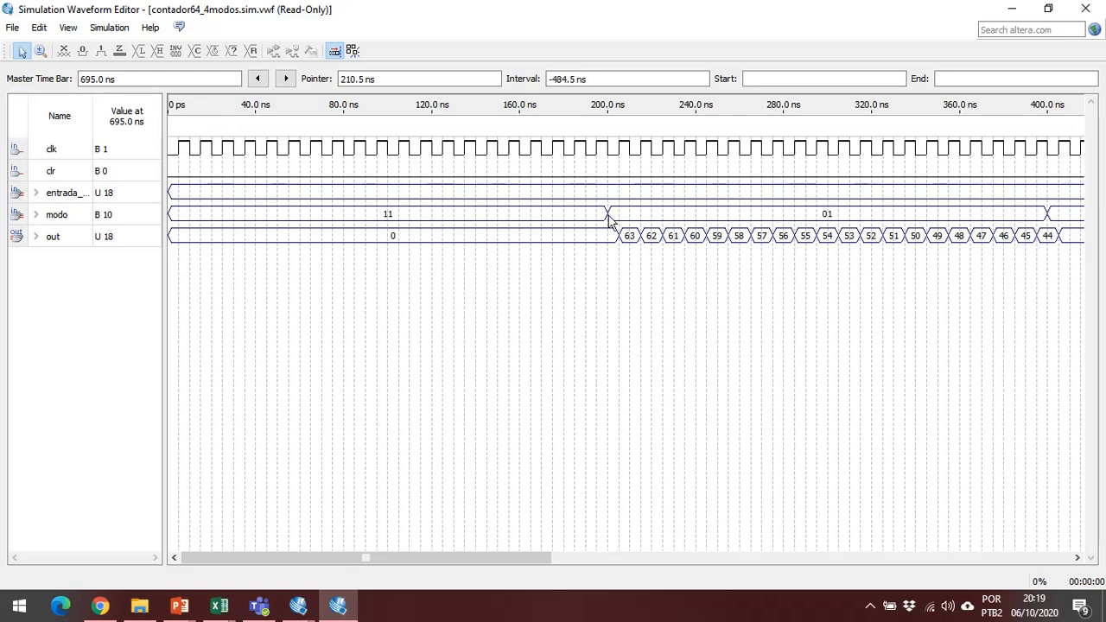
right_click(121, 239)
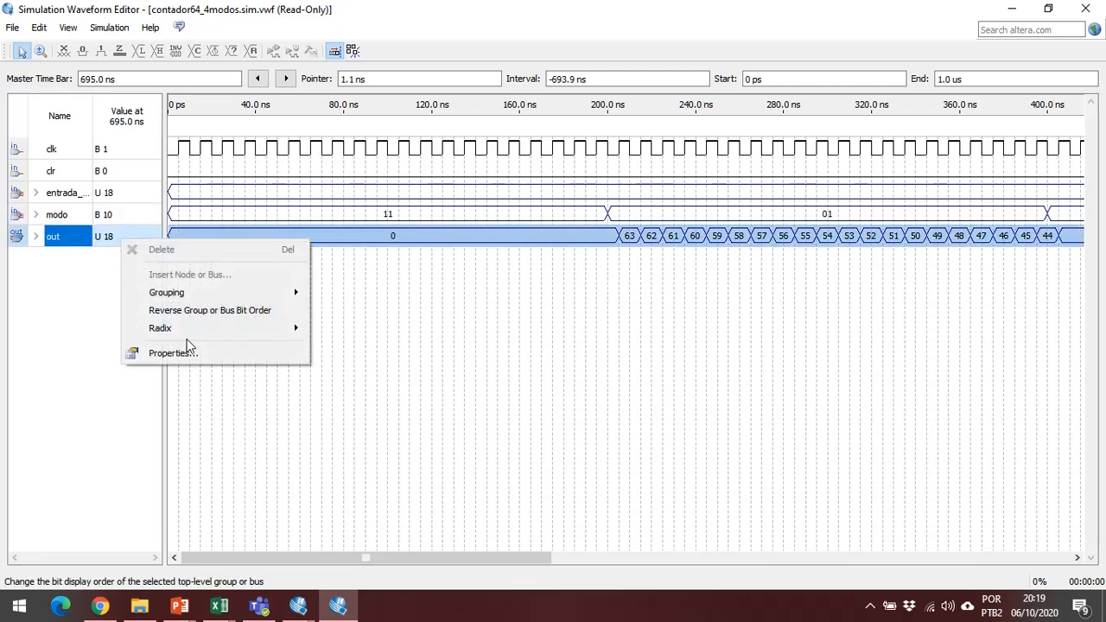
mouse_move(136, 332)
click(84, 325)
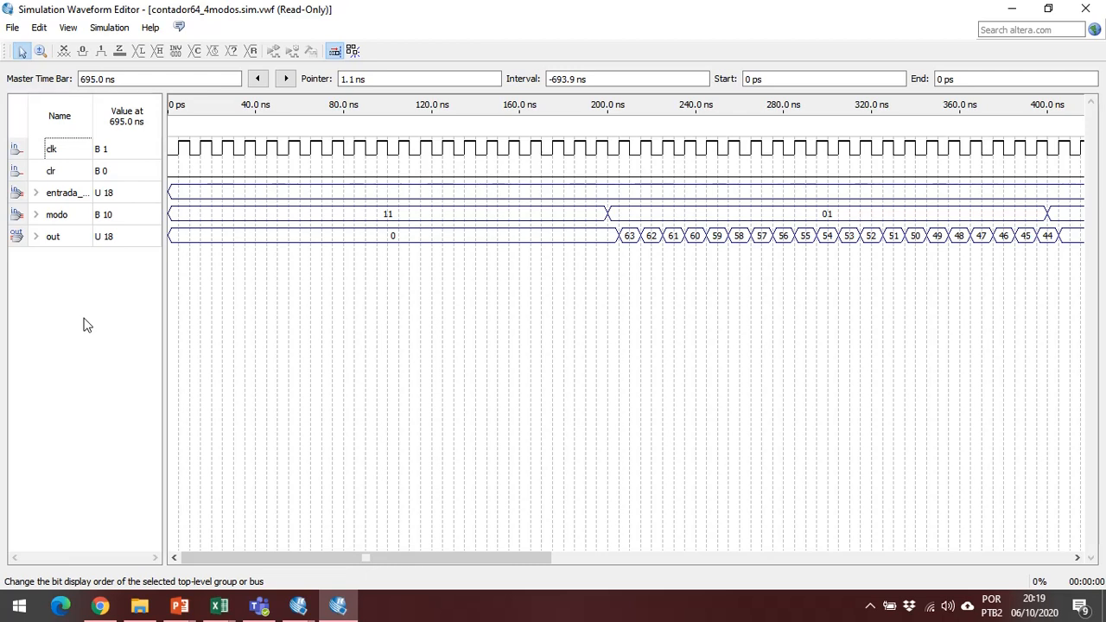
click(42, 237)
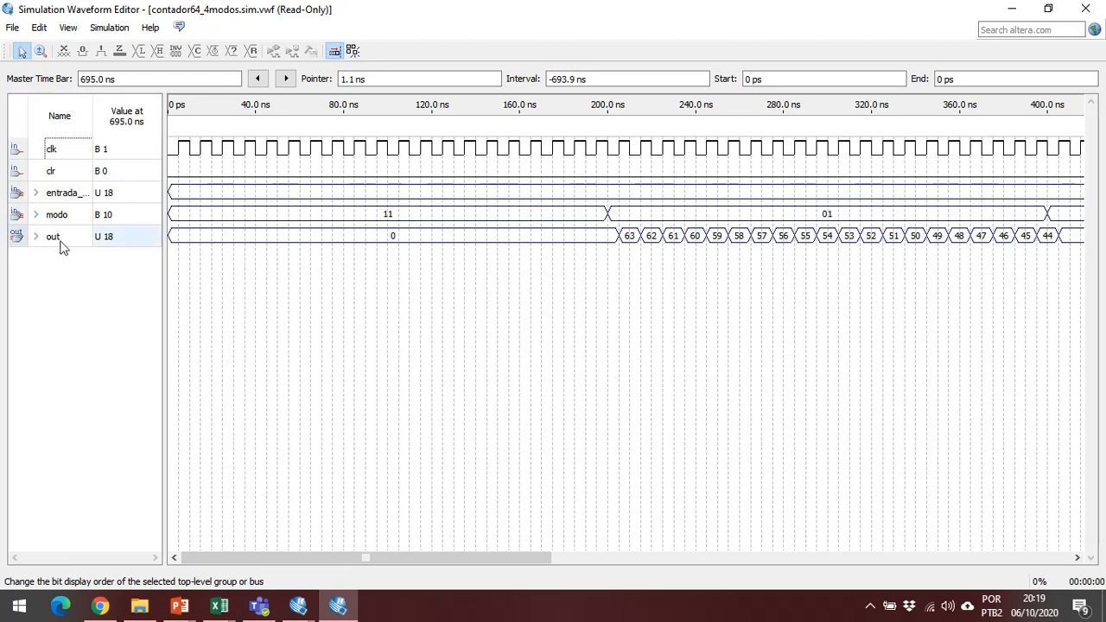
right_click(126, 241)
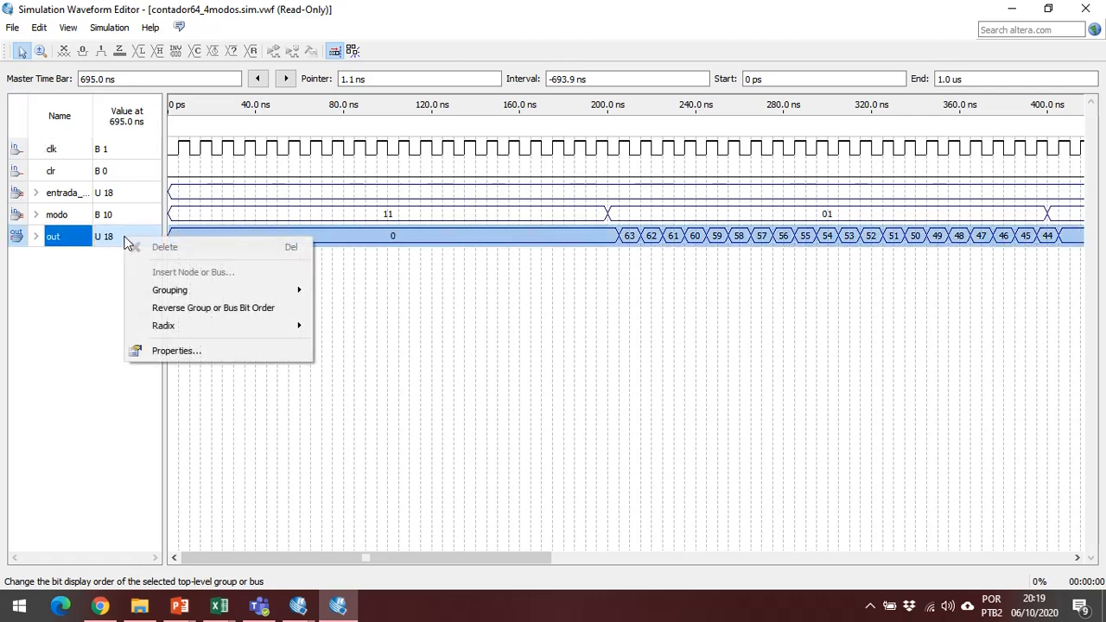
mouse_move(216, 325)
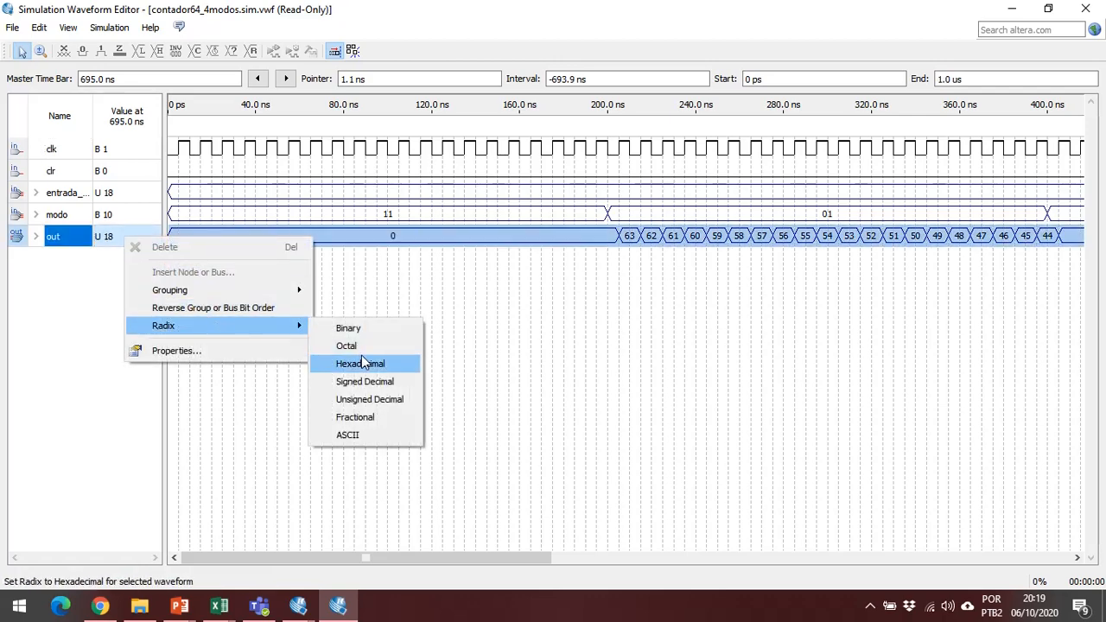
click(396, 384)
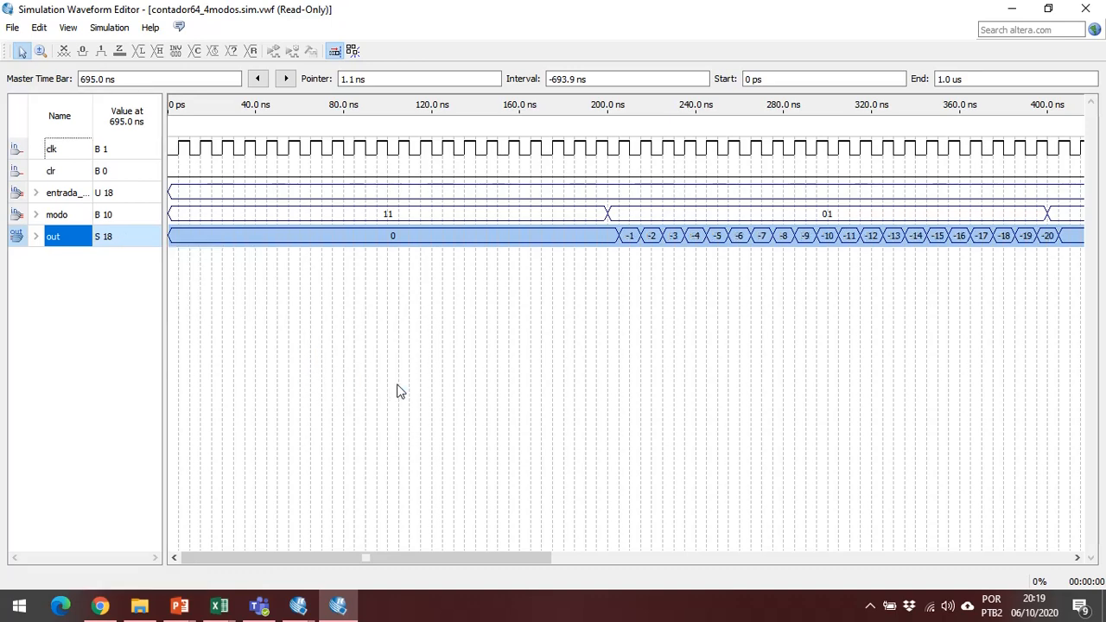
drag(467, 560, 504, 568)
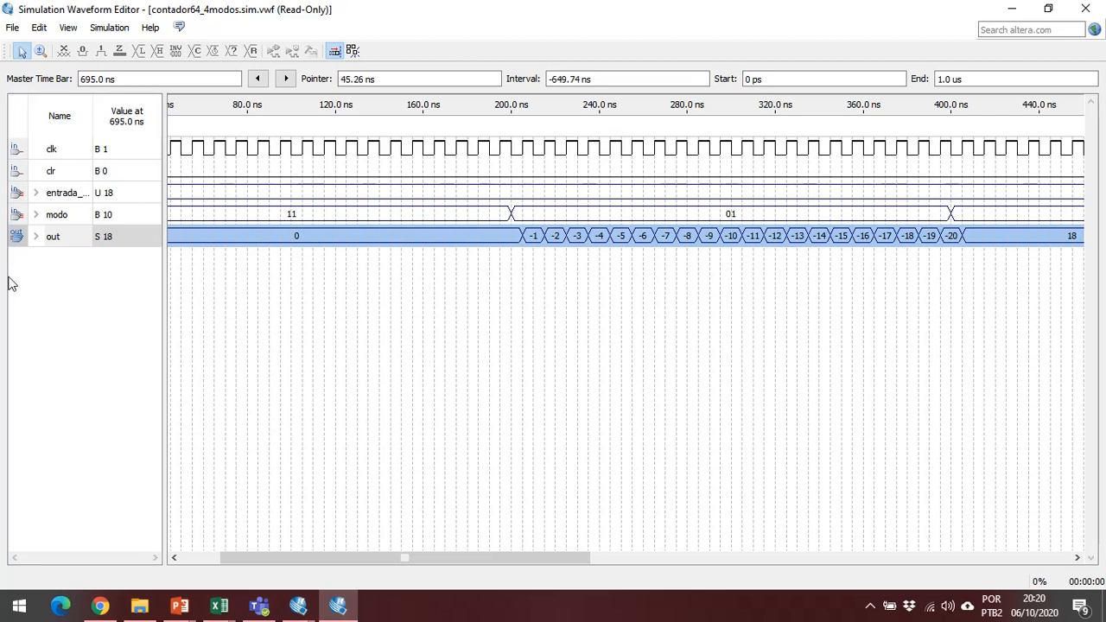
right_click(128, 199)
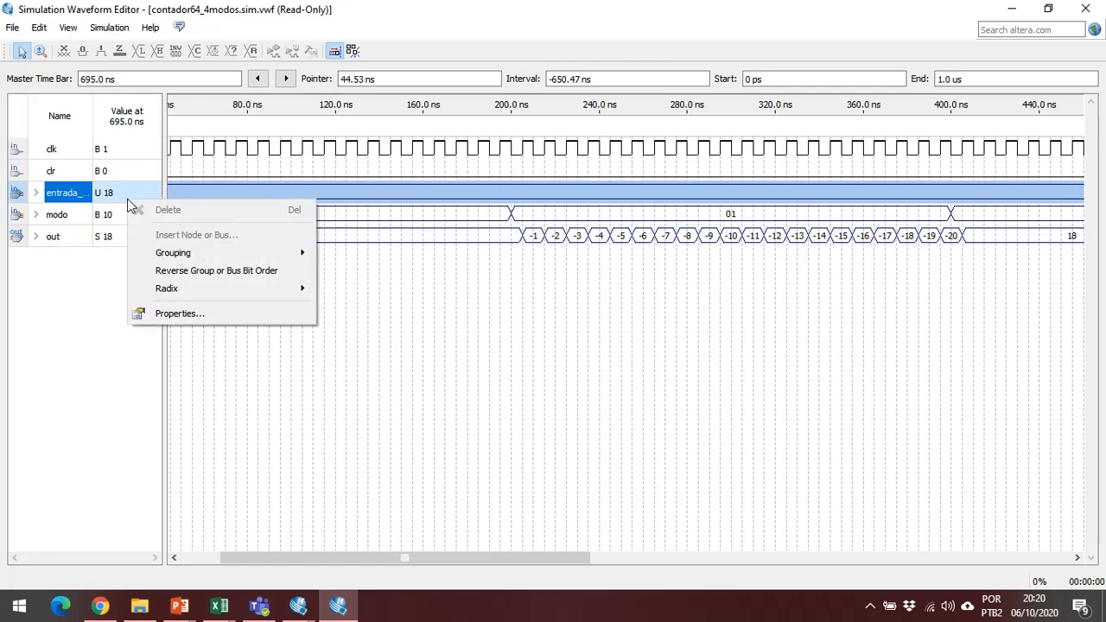
mouse_move(252, 290)
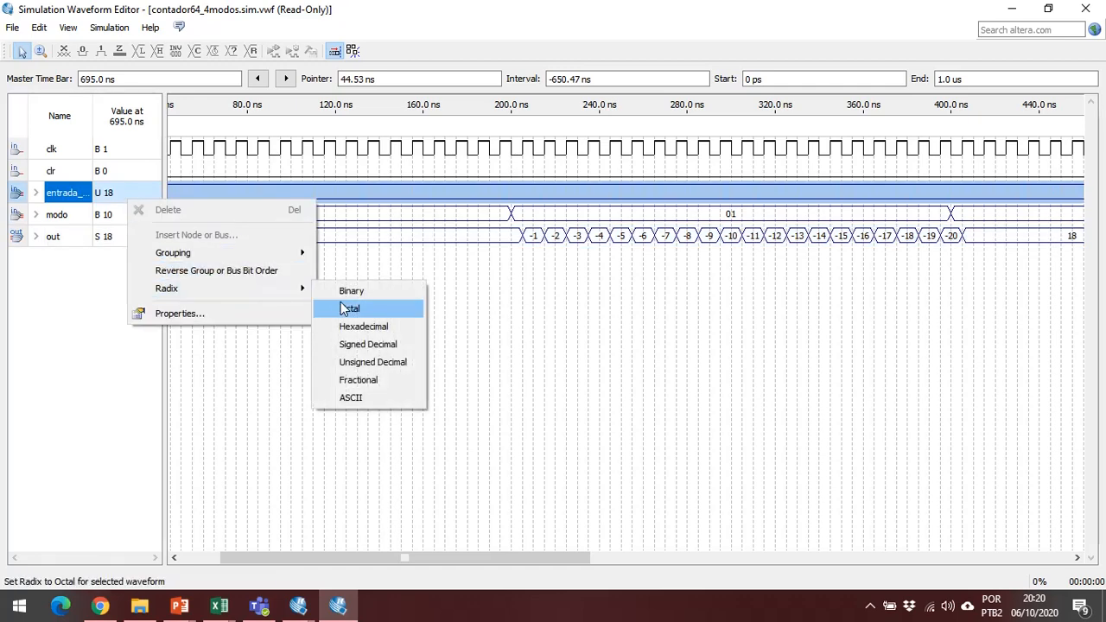
click(514, 364)
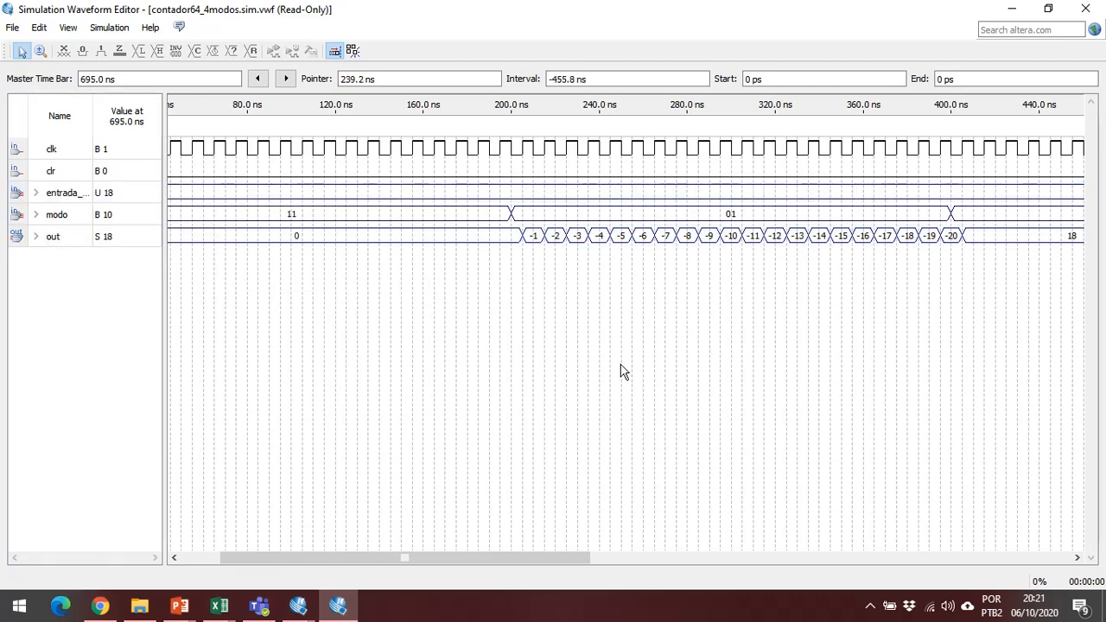
Close the simulation results window and generate the ModelSim testbench and script from Waveform.vwf.
drag(501, 554, 916, 555)
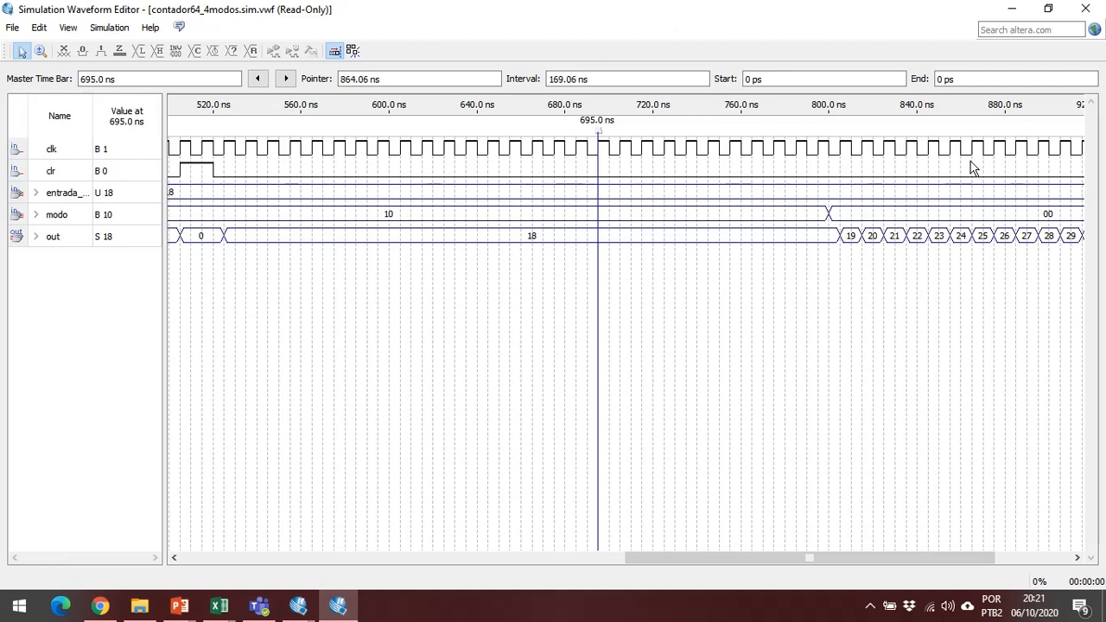
click(119, 29)
click(471, 4)
click(1087, 7)
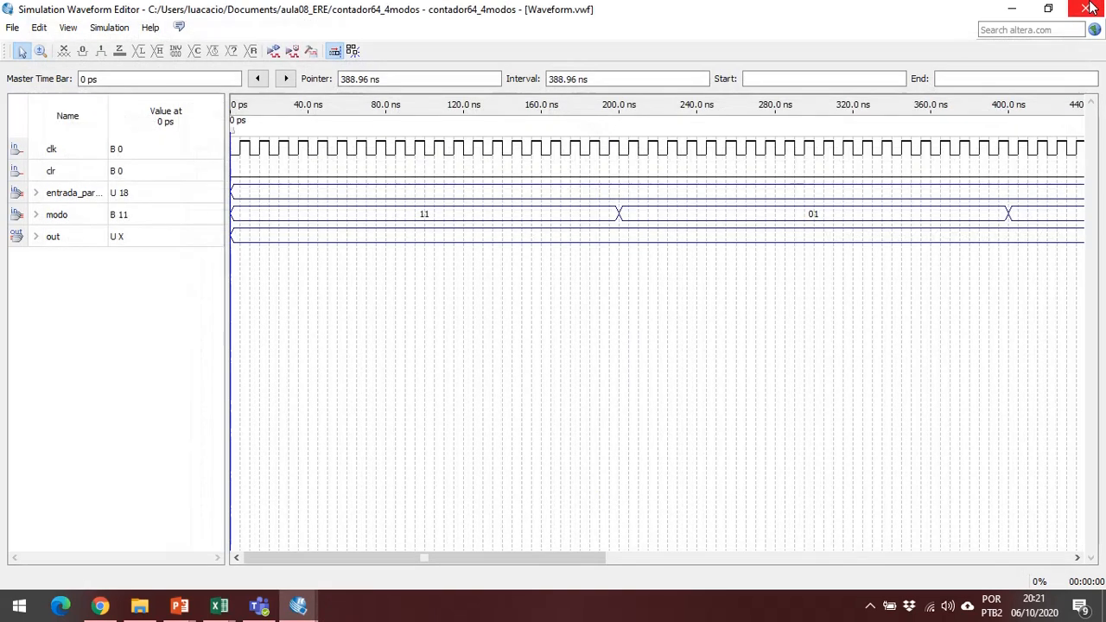
click(313, 52)
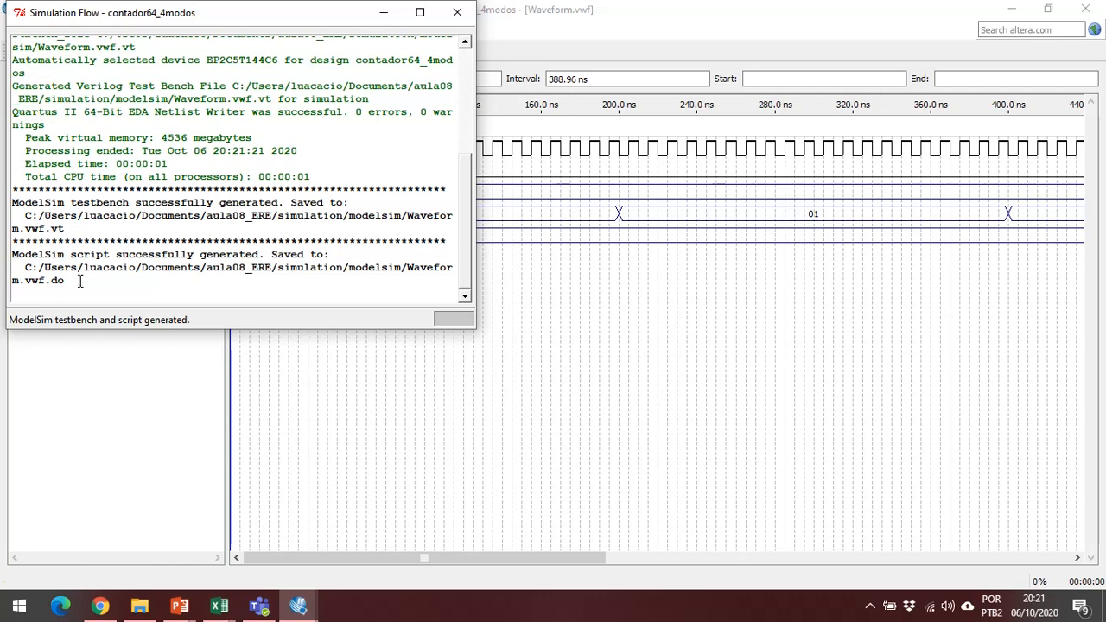
Copy the script's folder path from the Simulation Flow log and open aula08_ERE/simulation/modelsim in File Explorer.
drag(95, 261, 306, 285)
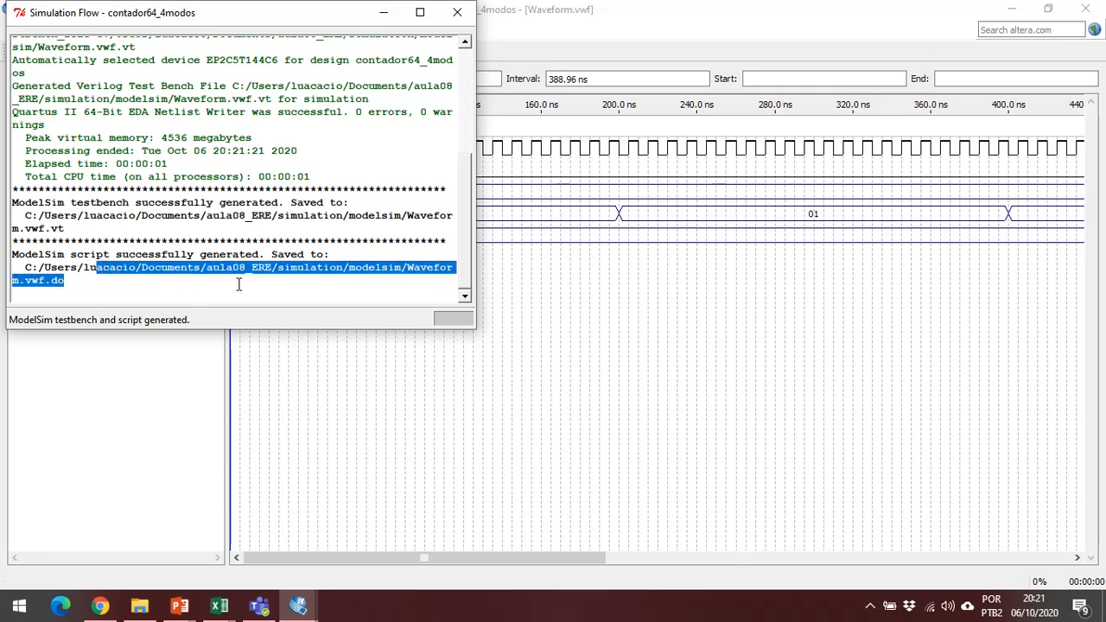
click(242, 283)
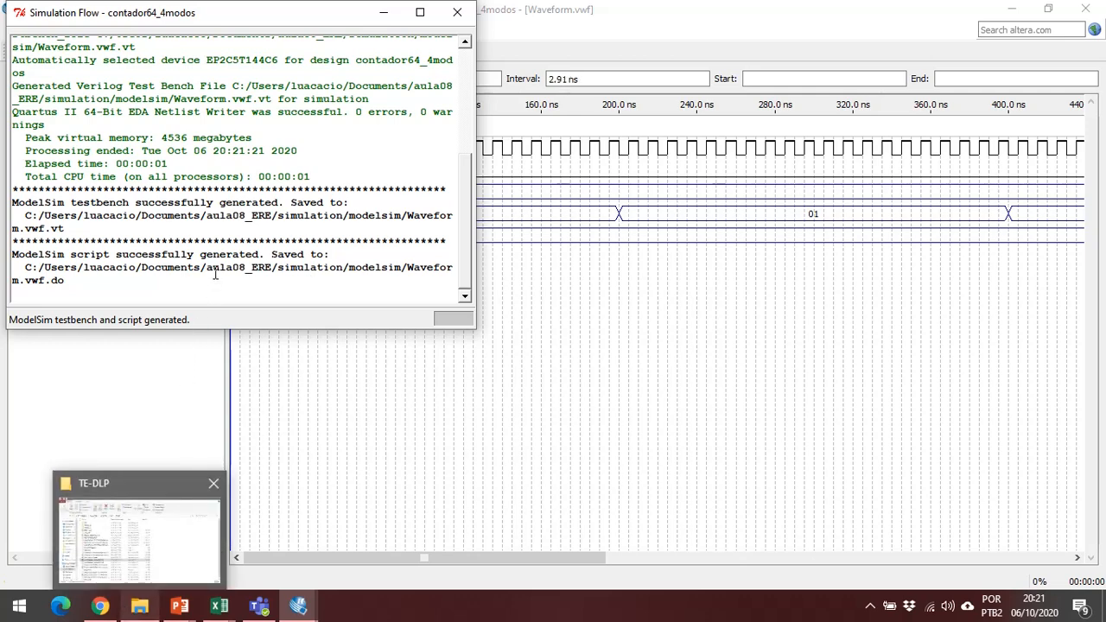
drag(103, 285, 409, 268)
key(ctrl+c)
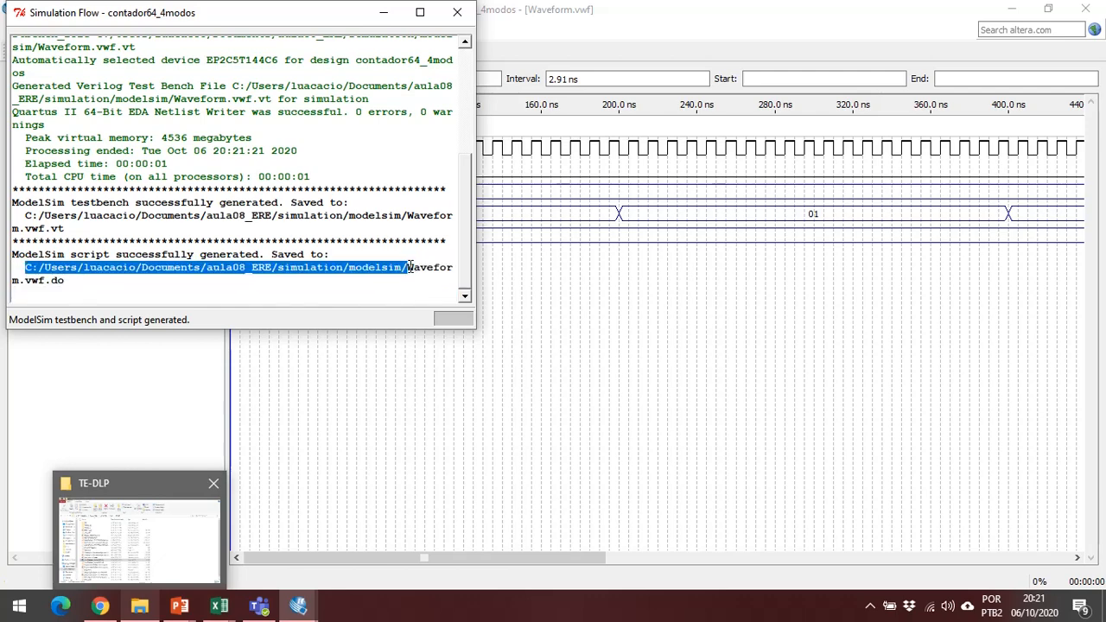
click(83, 517)
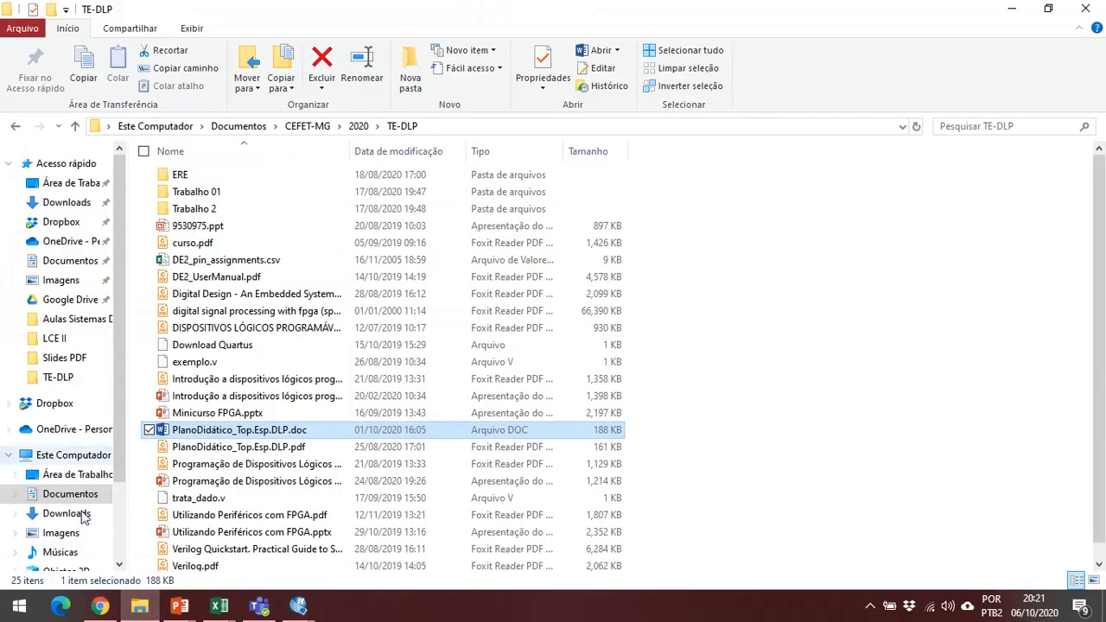
click(464, 126)
key(ctrl+v)
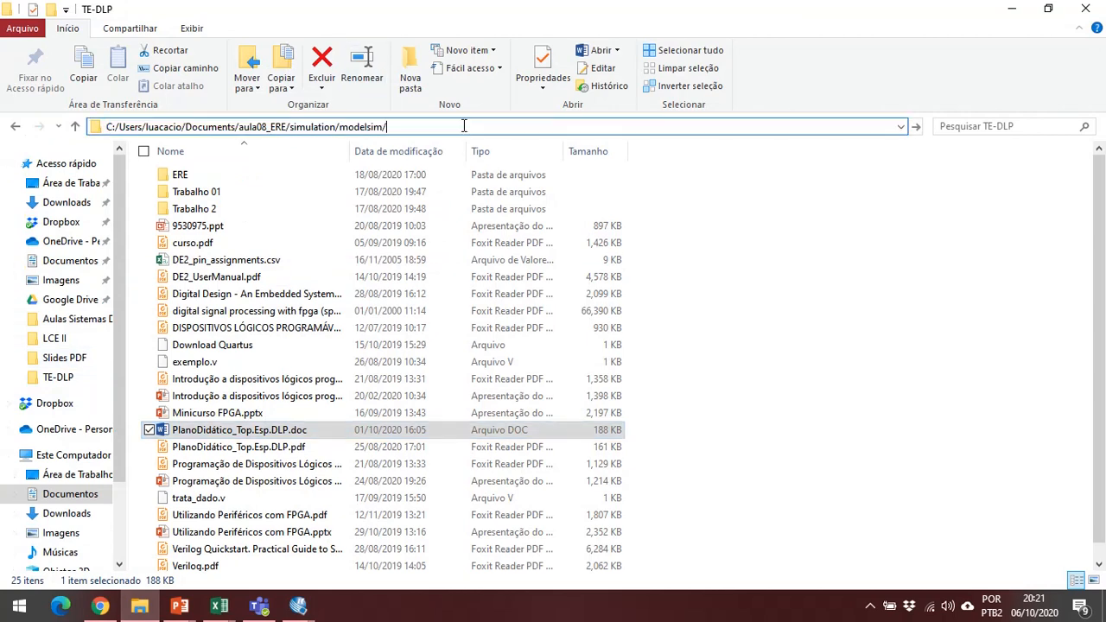
key(ctrl+a)
key(Return)
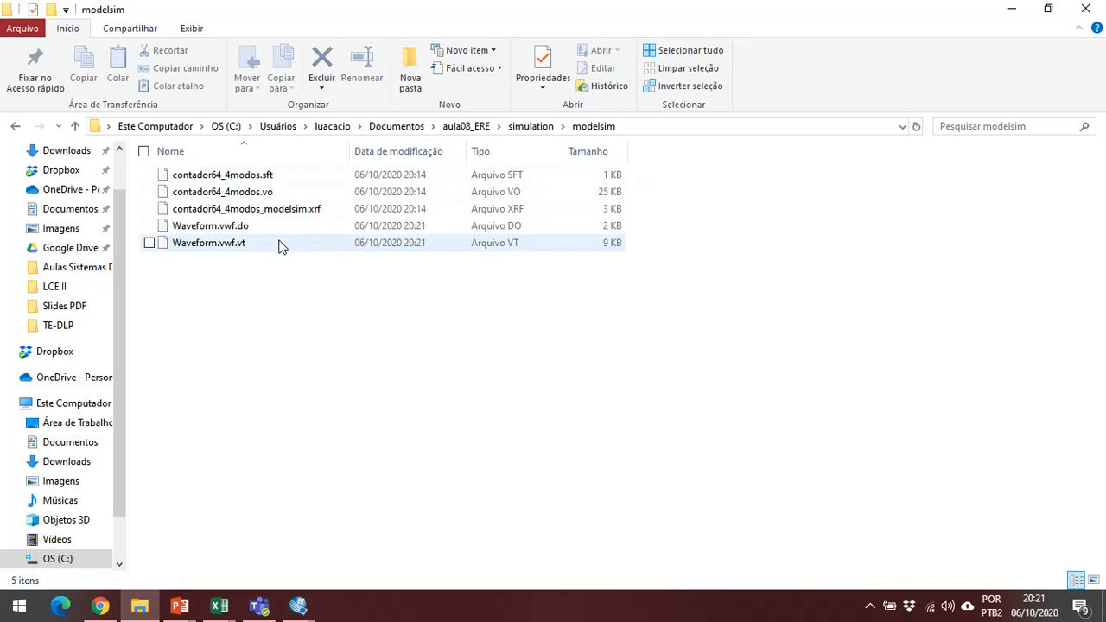
Match Waveform.vwf.do in the modelsim folder with the script path reported in the Simulation Flow log, returning to the folder.
click(285, 230)
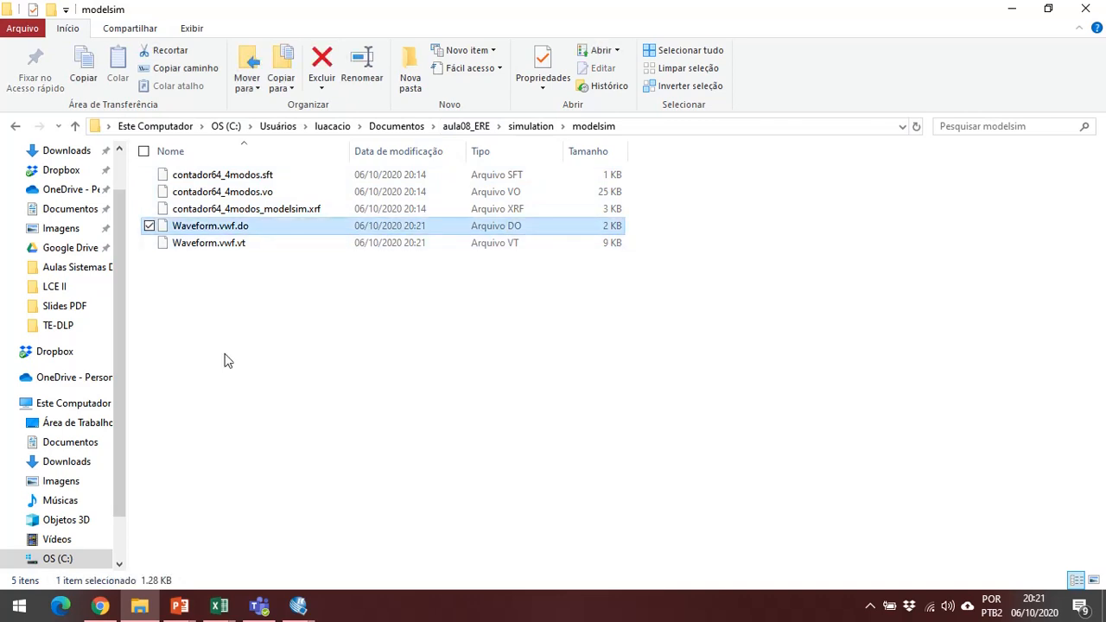
mouse_move(307, 610)
click(467, 548)
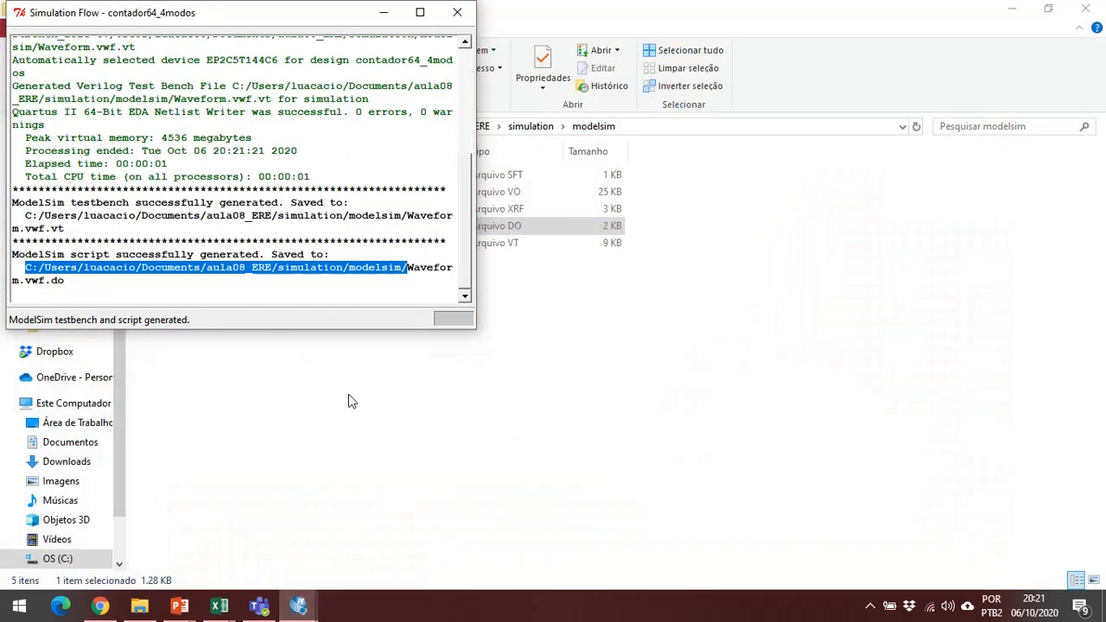
triple_click(458, 267)
click(605, 348)
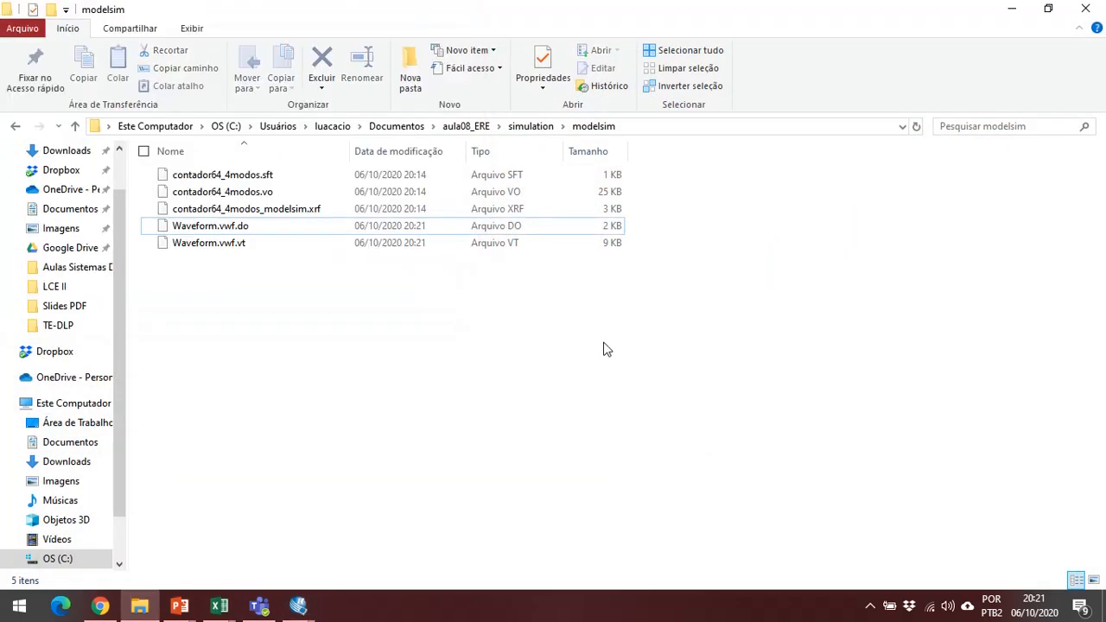
Open the Waveform.vwf.do script in Notepad++.
click(337, 231)
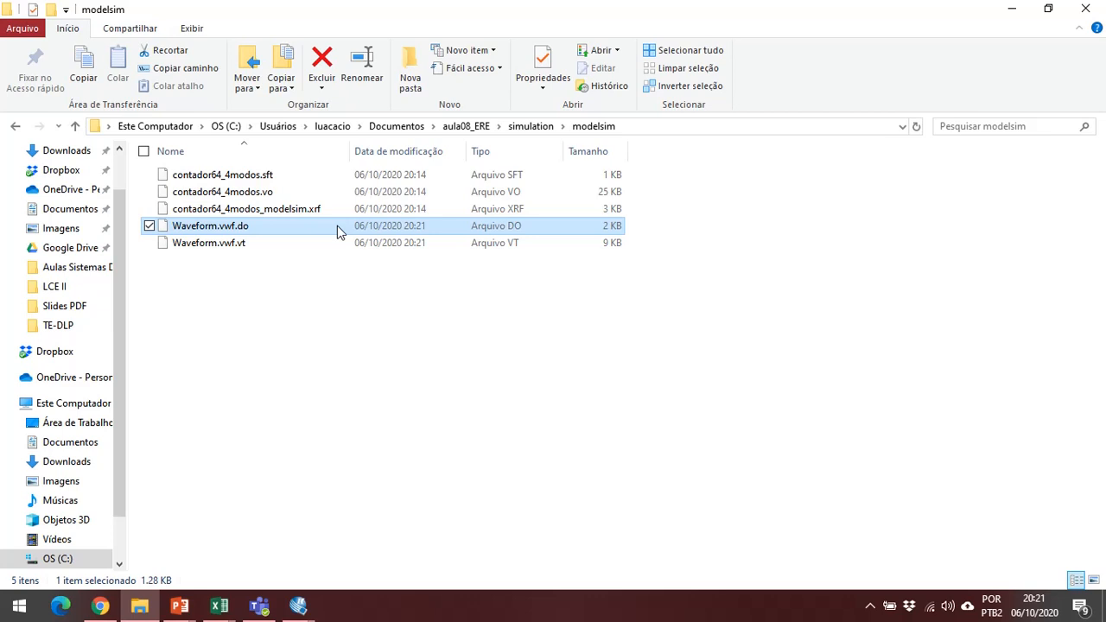
double_click(338, 227)
right_click(333, 224)
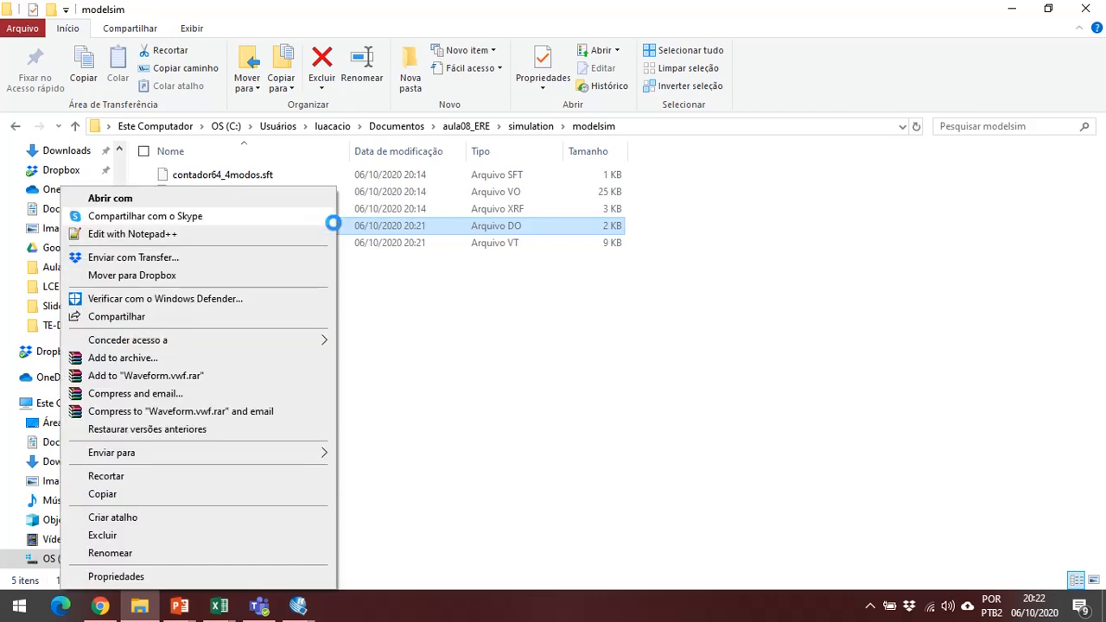
click(250, 239)
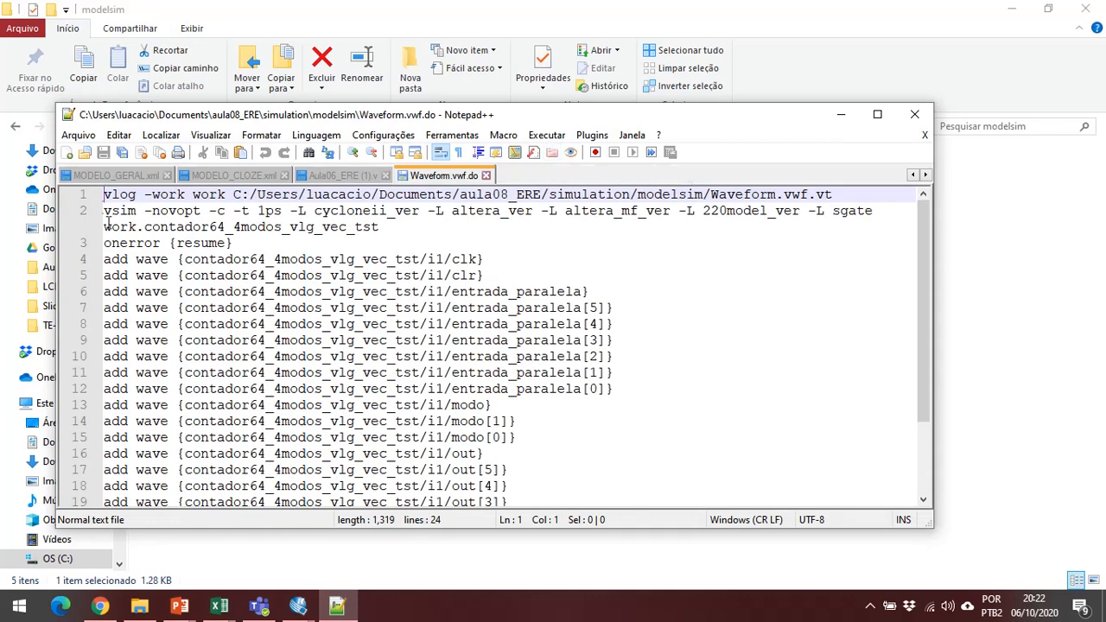
Read through the script's vlog, vsim, add wave and run commands, and close Notepad++.
scroll(519, 276, down, 2)
scroll(571, 286, up, 1)
scroll(389, 259, down, 1)
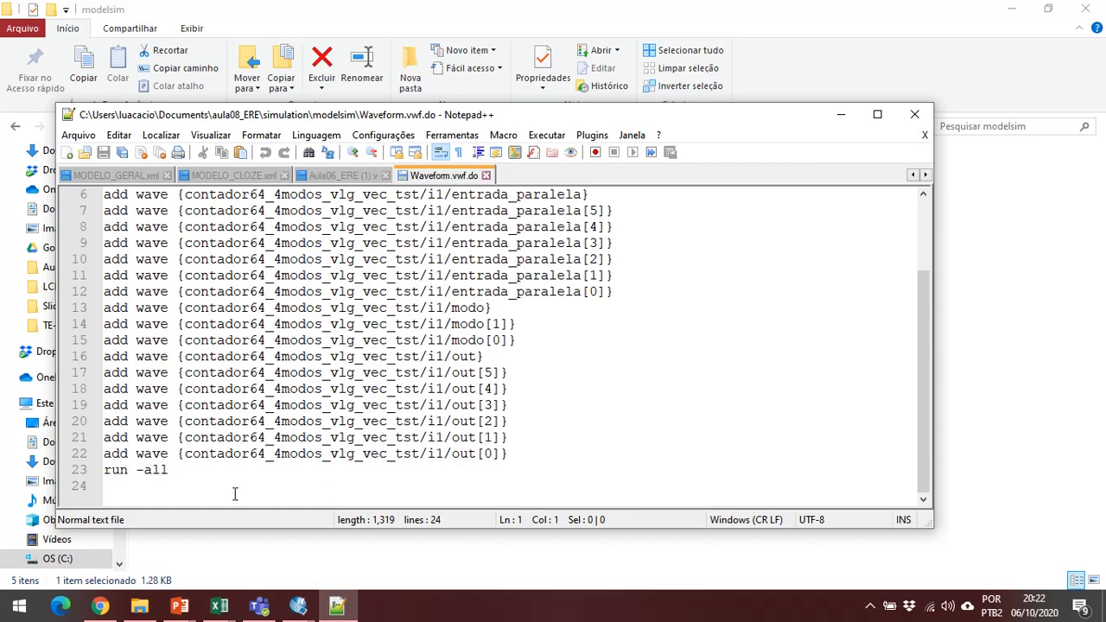
scroll(185, 490, up, 2)
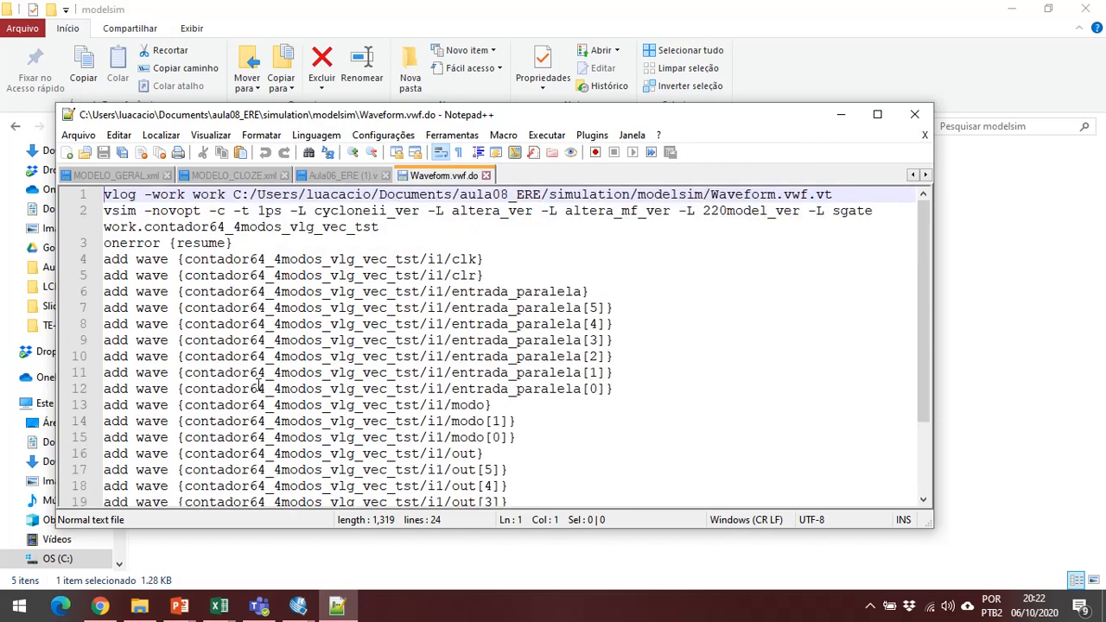
click(915, 114)
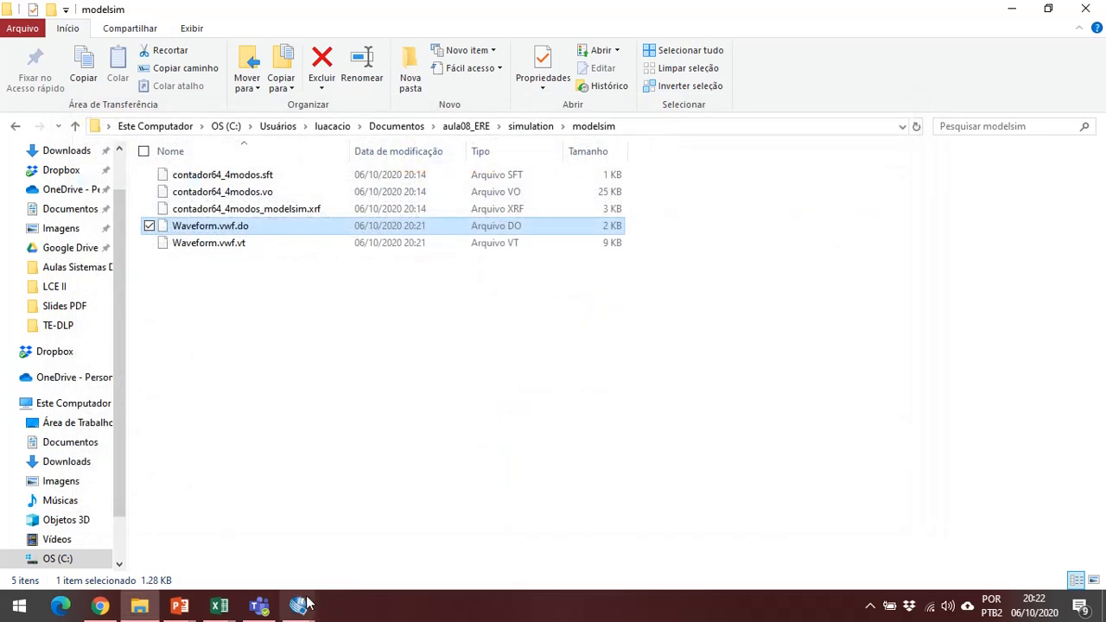
Highlight the generated testbench's file path in the Simulation Flow log and return to the modelsim folder.
mouse_move(298, 606)
click(449, 536)
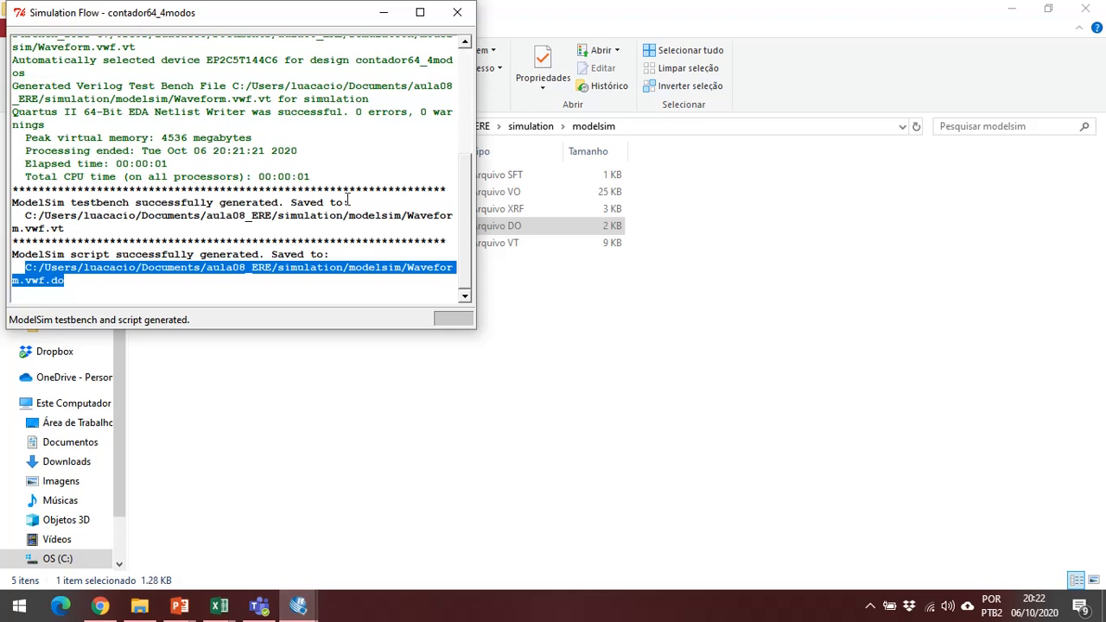
click(70, 231)
drag(69, 232, 23, 216)
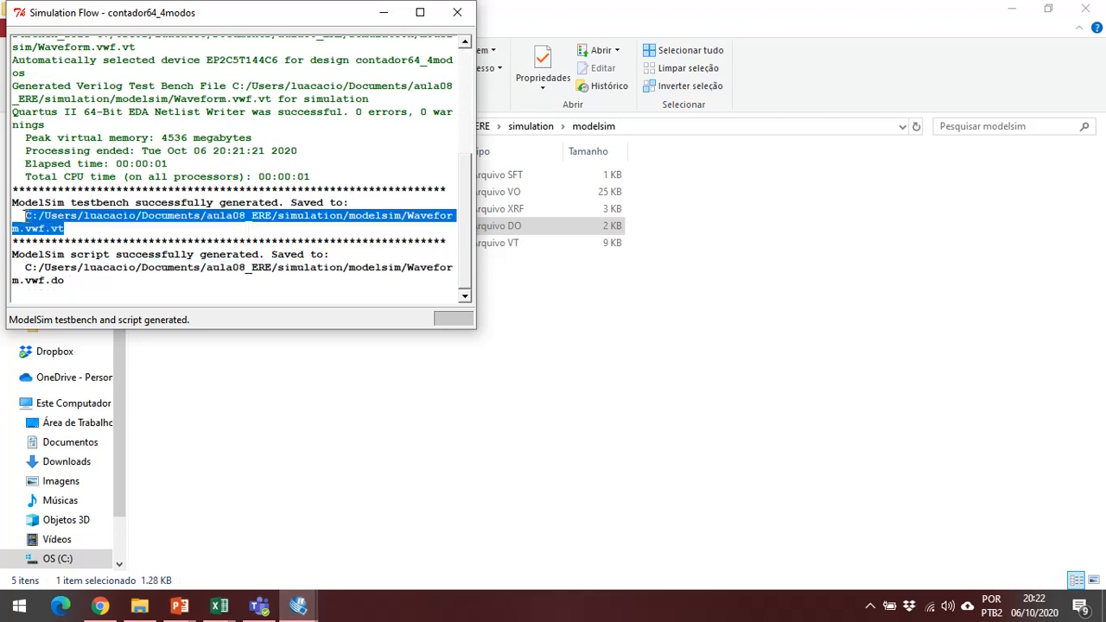
click(586, 352)
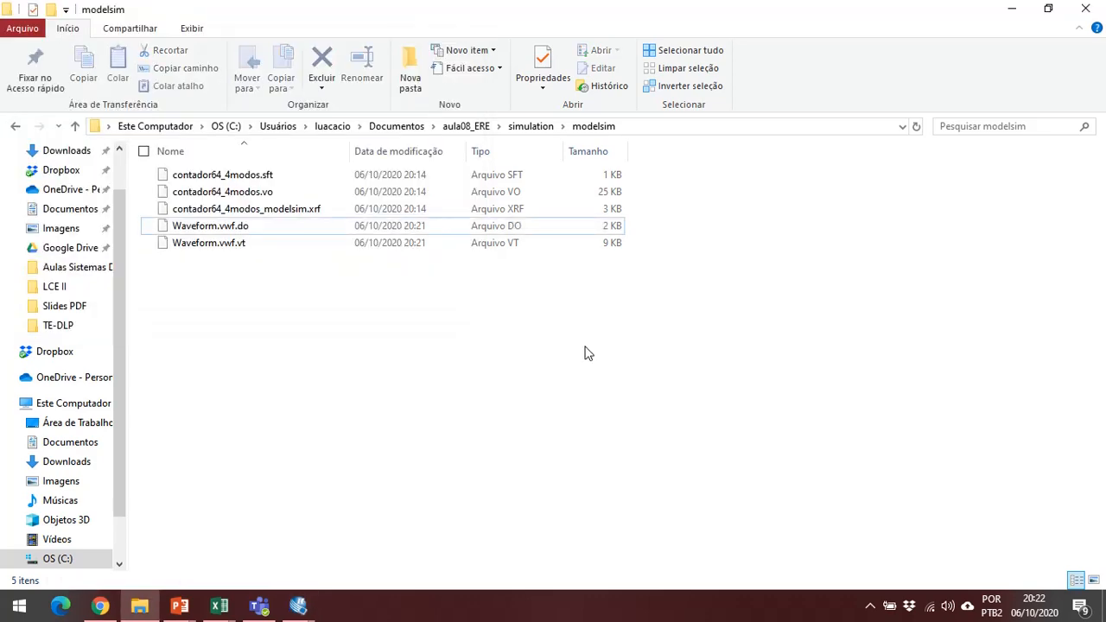
Open the Waveform.vwf.vt testbench in Notepad++.
right_click(214, 248)
click(235, 245)
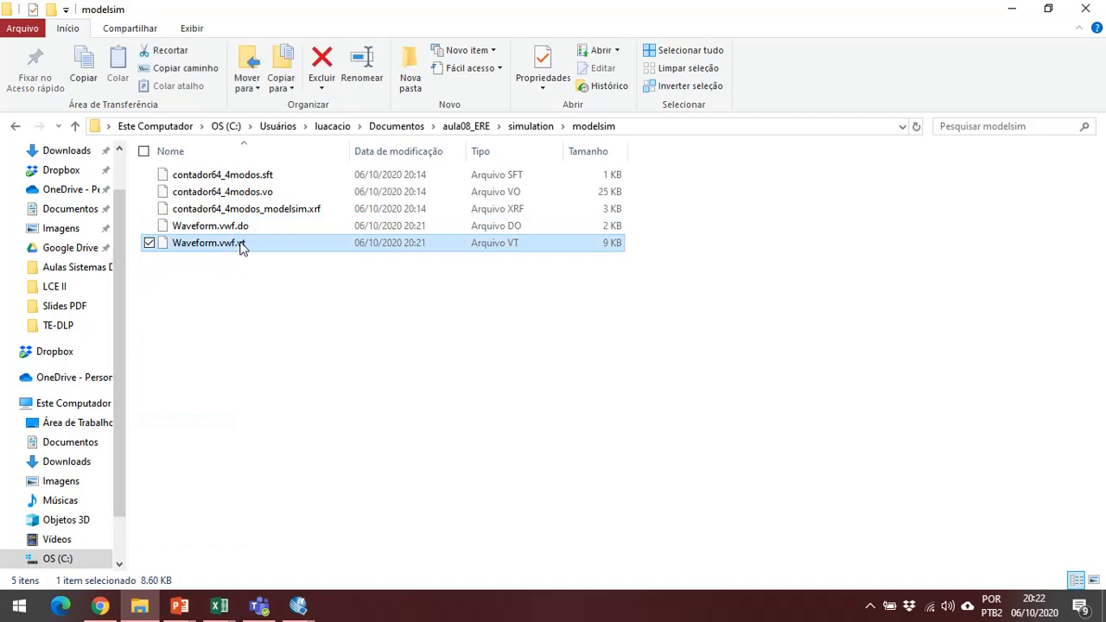
right_click(237, 245)
click(216, 236)
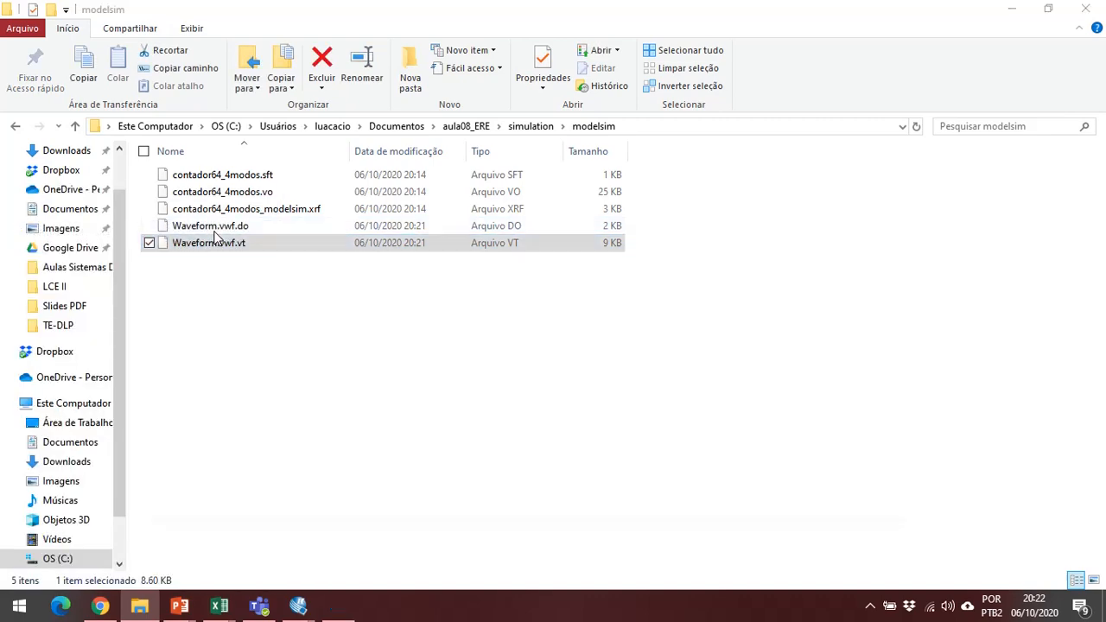
Maximize the editor, examine the testbench's header comments and the contador64_4modos_vlg_sample_tst module, and close Notepad++.
scroll(446, 276, down, 8)
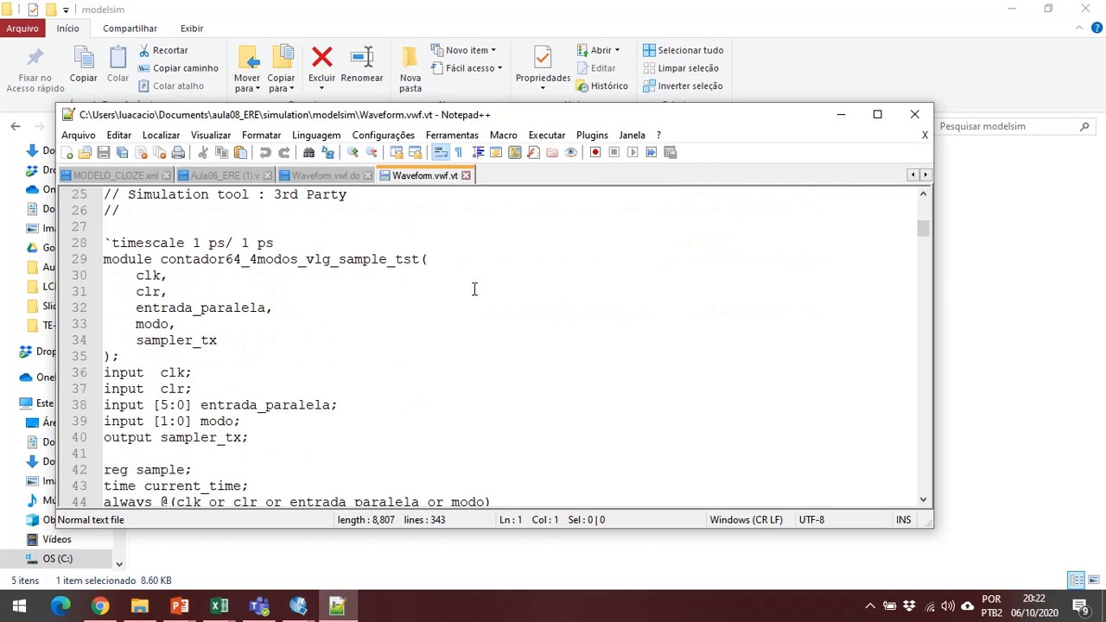
scroll(474, 289, down, 1)
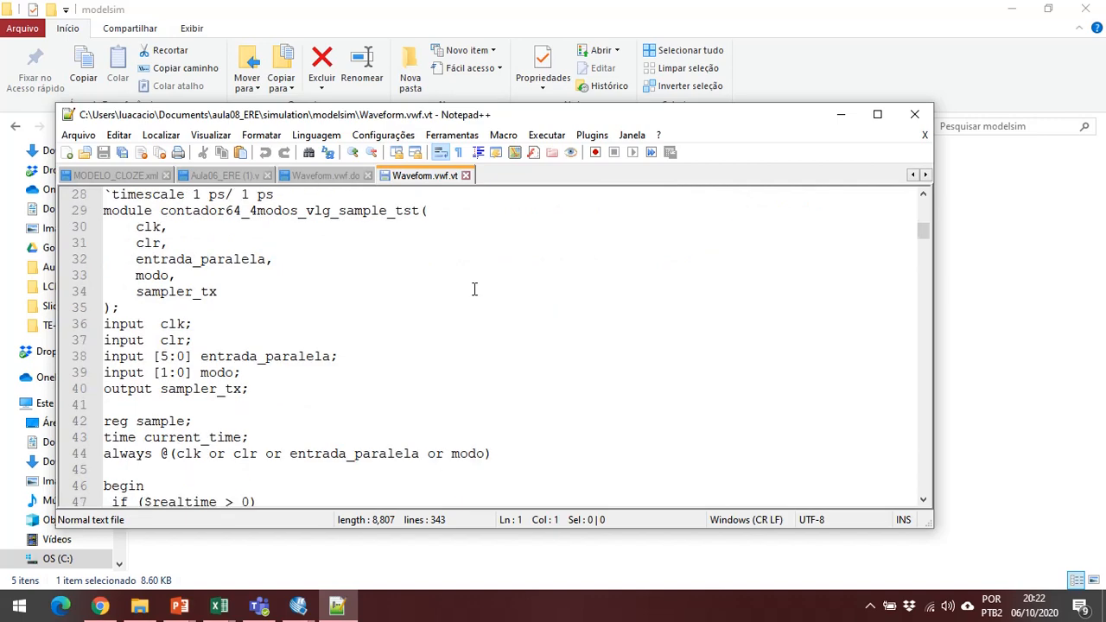
scroll(474, 289, up, 1)
click(877, 115)
scroll(399, 248, down, 2)
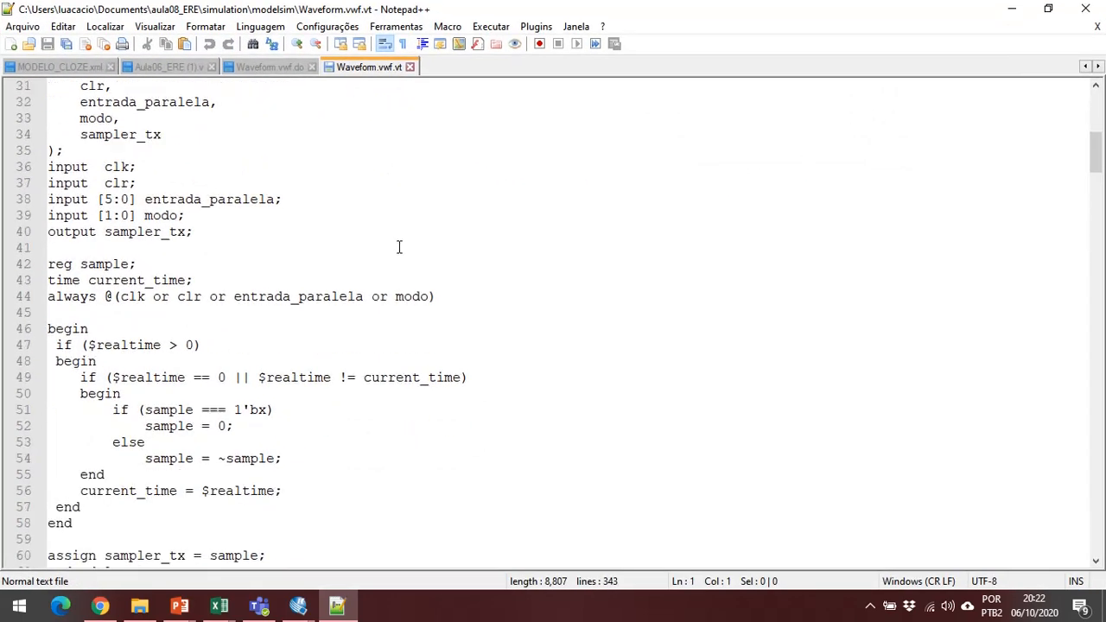
scroll(399, 248, up, 3)
scroll(239, 265, up, 1)
scroll(230, 248, up, 2)
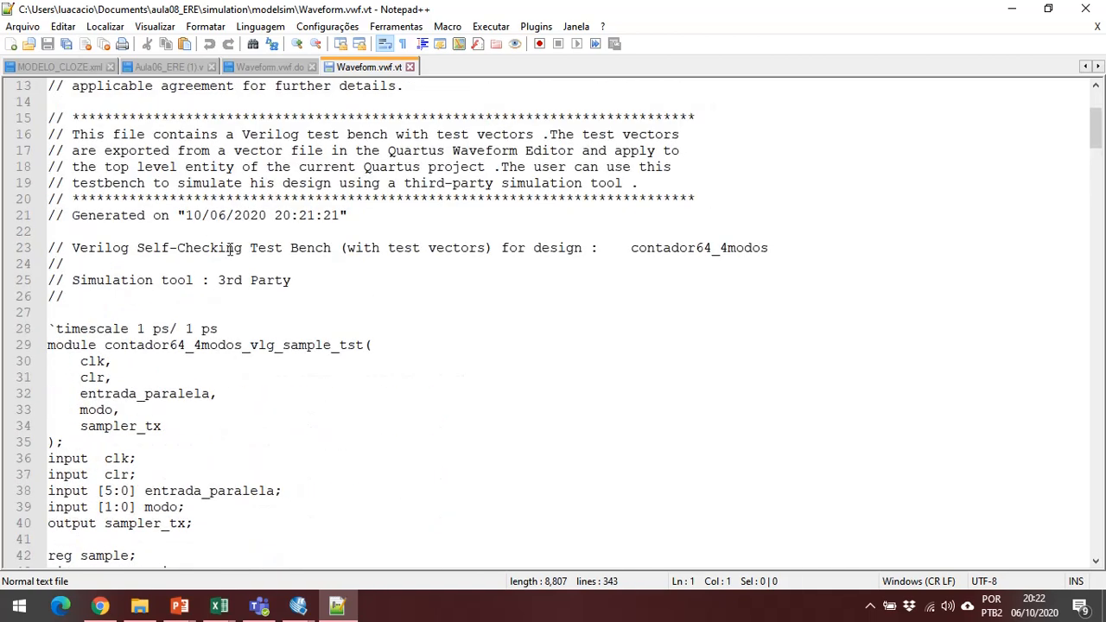
scroll(230, 248, down, 2)
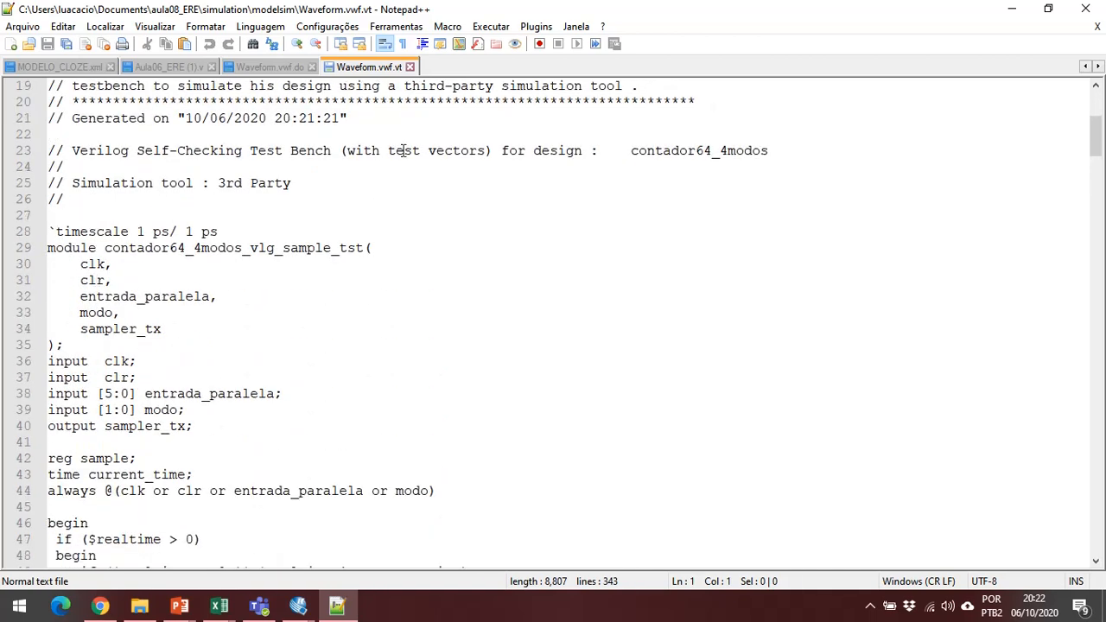
scroll(158, 376, down, 1)
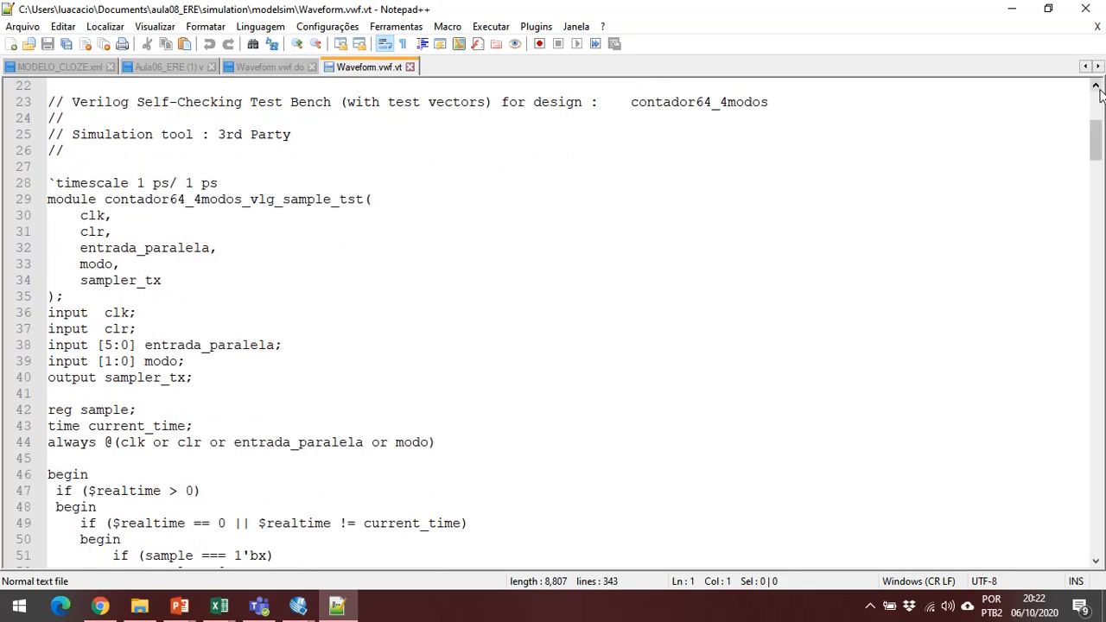
click(1085, 9)
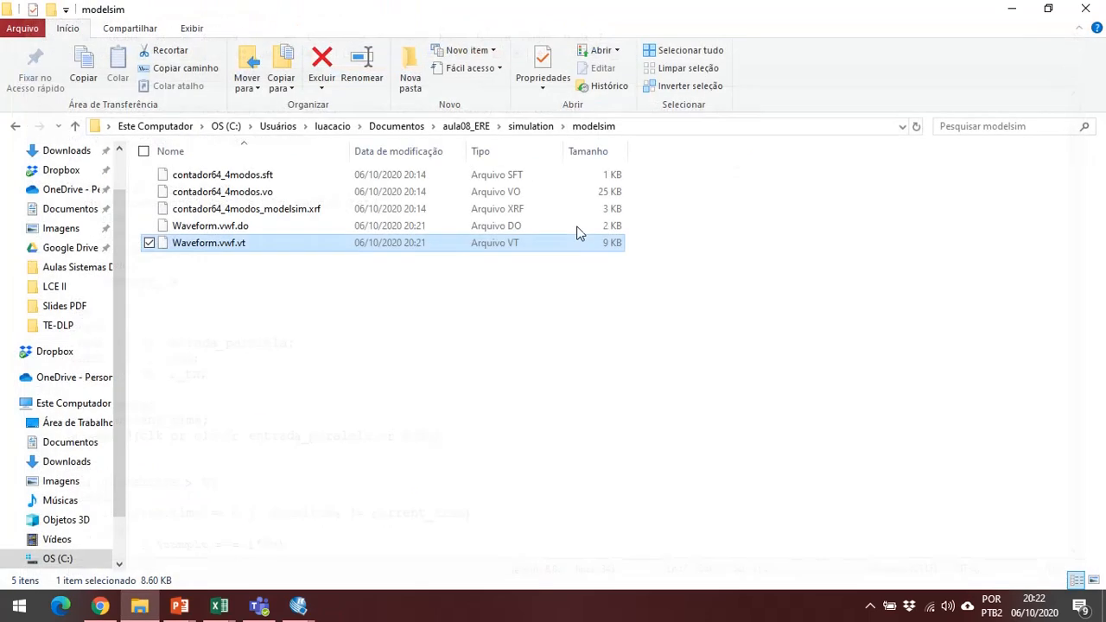
Rename Waveform.vwf.vt to Waveform.vwf.v and accept the extension change.
click(252, 243)
click(250, 243)
key(BackSpace)
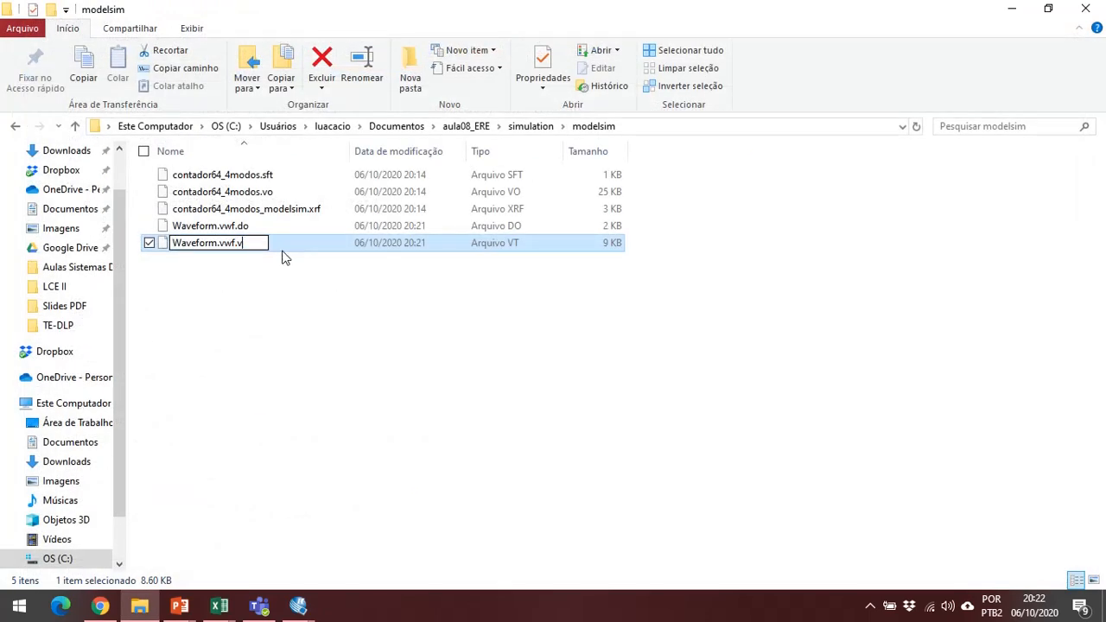
key(Return)
click(653, 309)
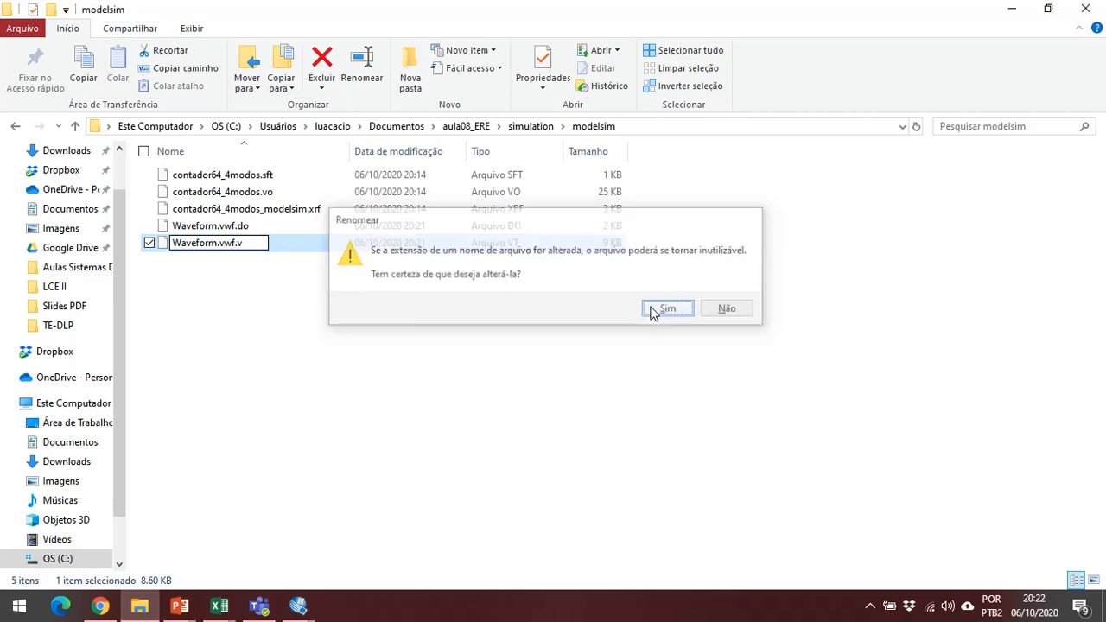
Open Waveform.vwf.v in Notepad++ and examine the syntax-highlighted contador64_4modos_vlg_sample_tst module.
right_click(247, 243)
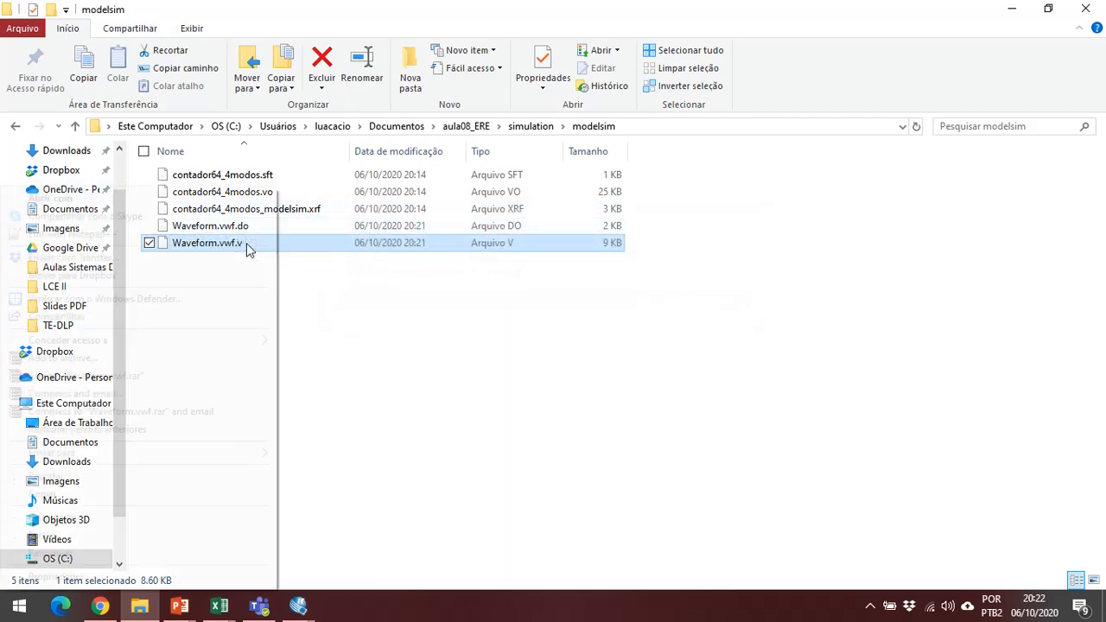
click(73, 234)
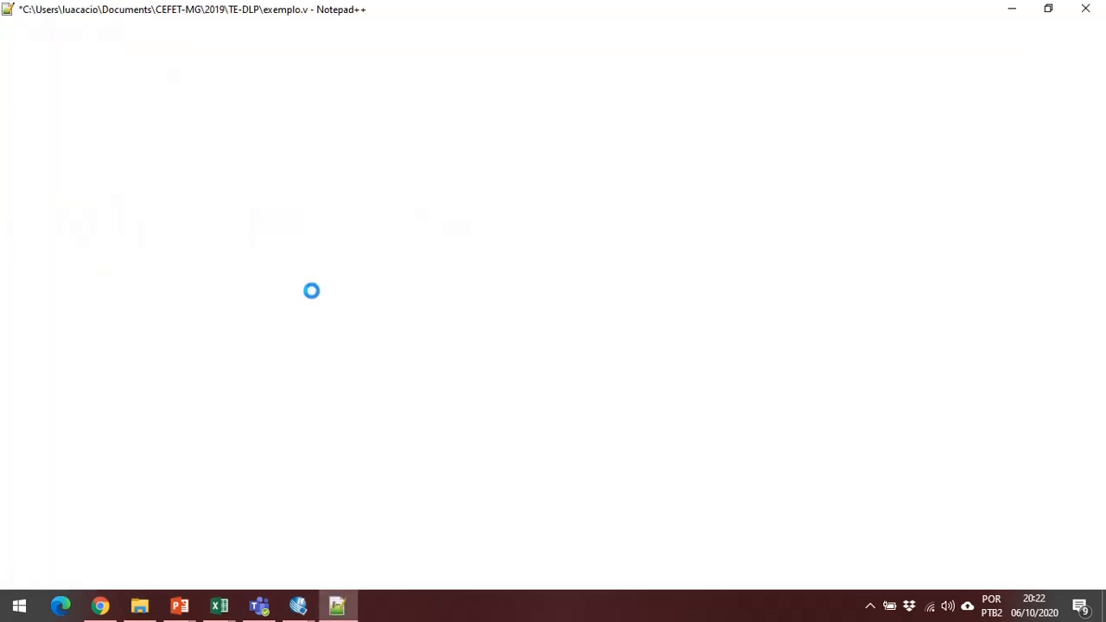
scroll(378, 311, down, 4)
scroll(378, 312, down, 3)
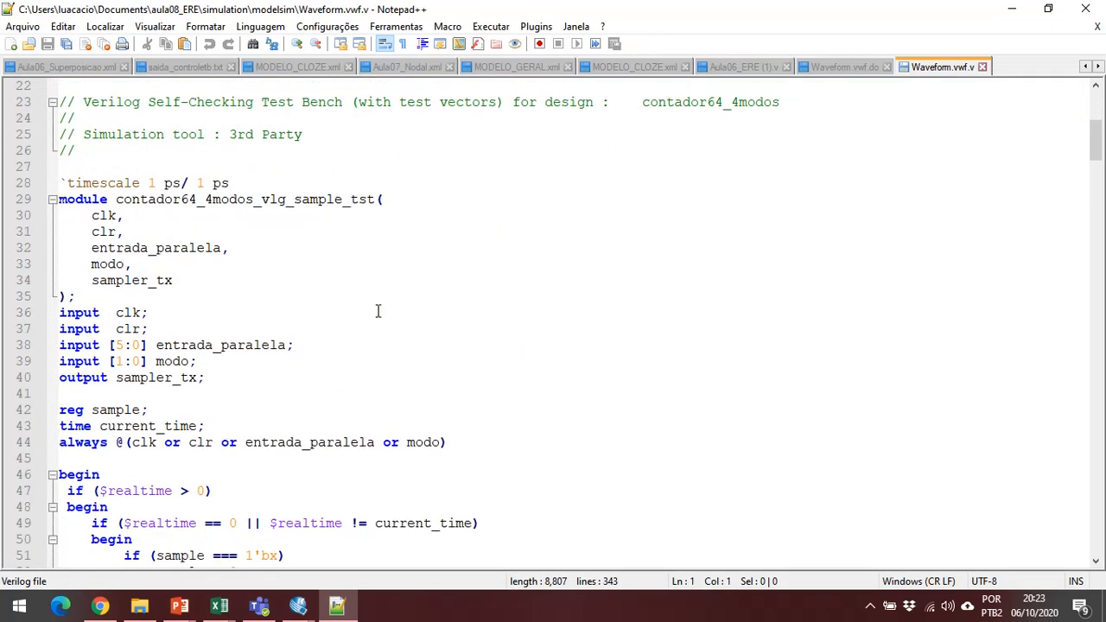
double_click(89, 199)
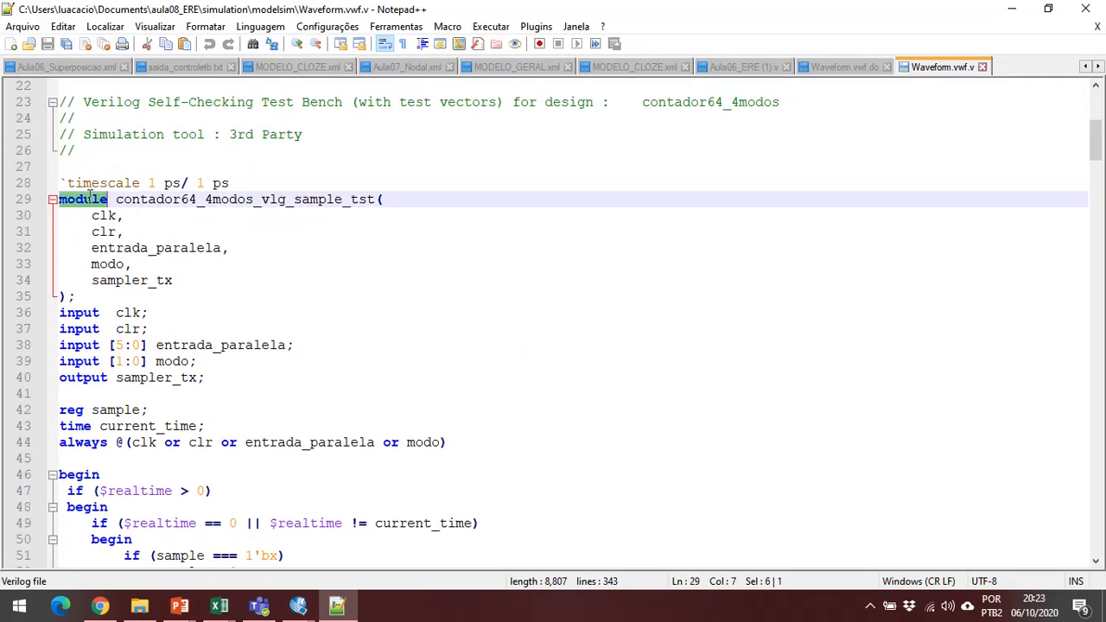
click(317, 247)
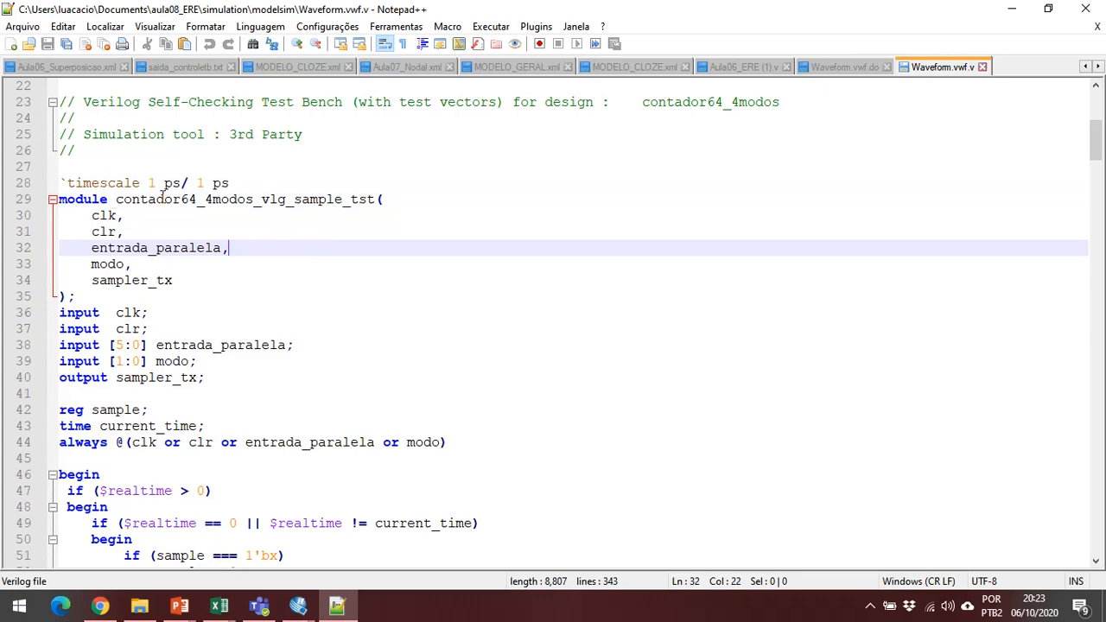
scroll(377, 354, down, 4)
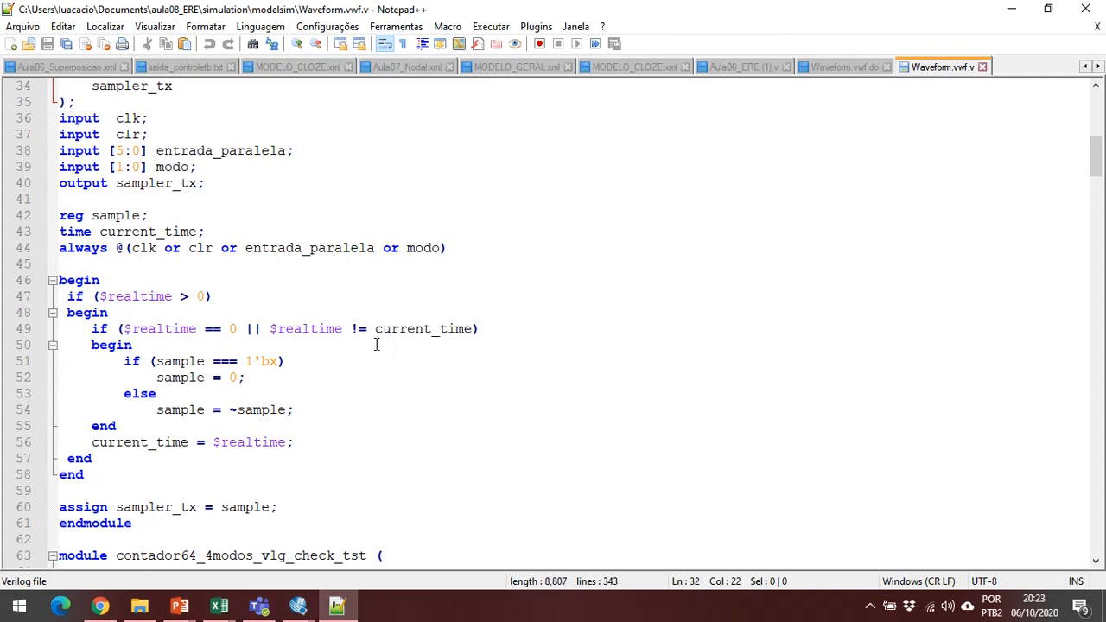
Examine the contador64_4modos_vlg_check_tst module in Waveform.vwf.v, including its expected outputs, mismatch checks and final pass/fail message block.
scroll(377, 344, up, 2)
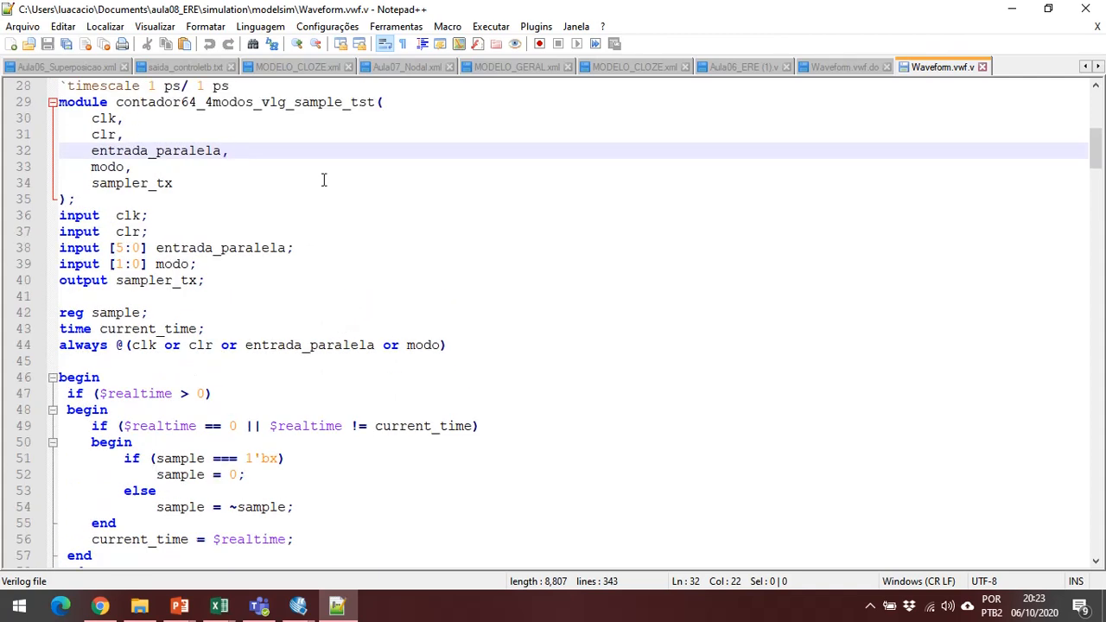
scroll(323, 180, down, 10)
scroll(294, 155, down, 19)
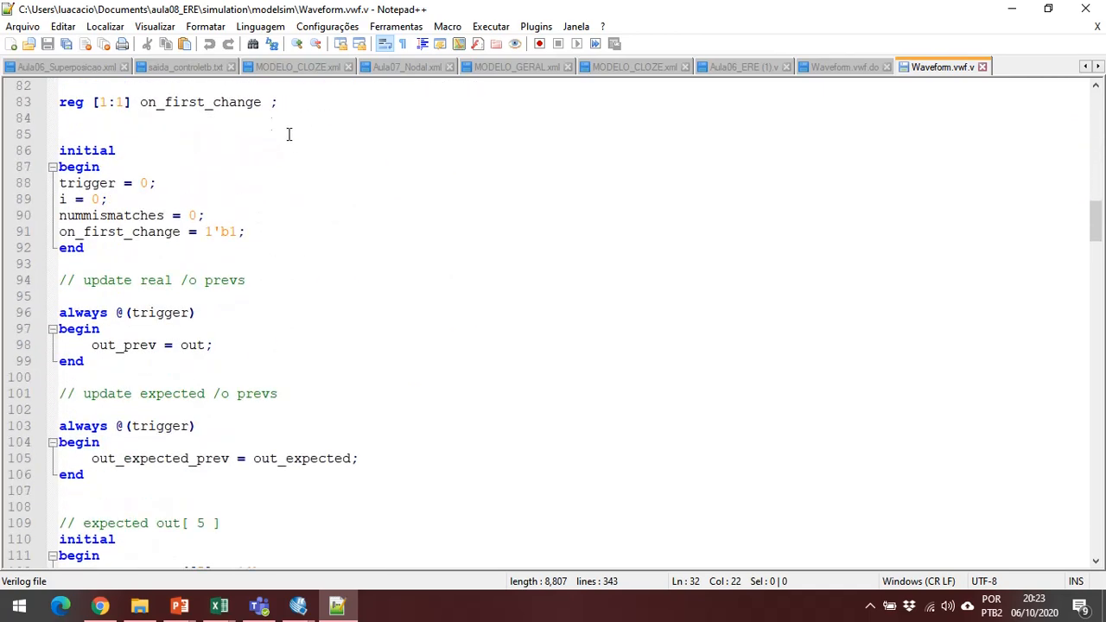
scroll(255, 205, down, 3)
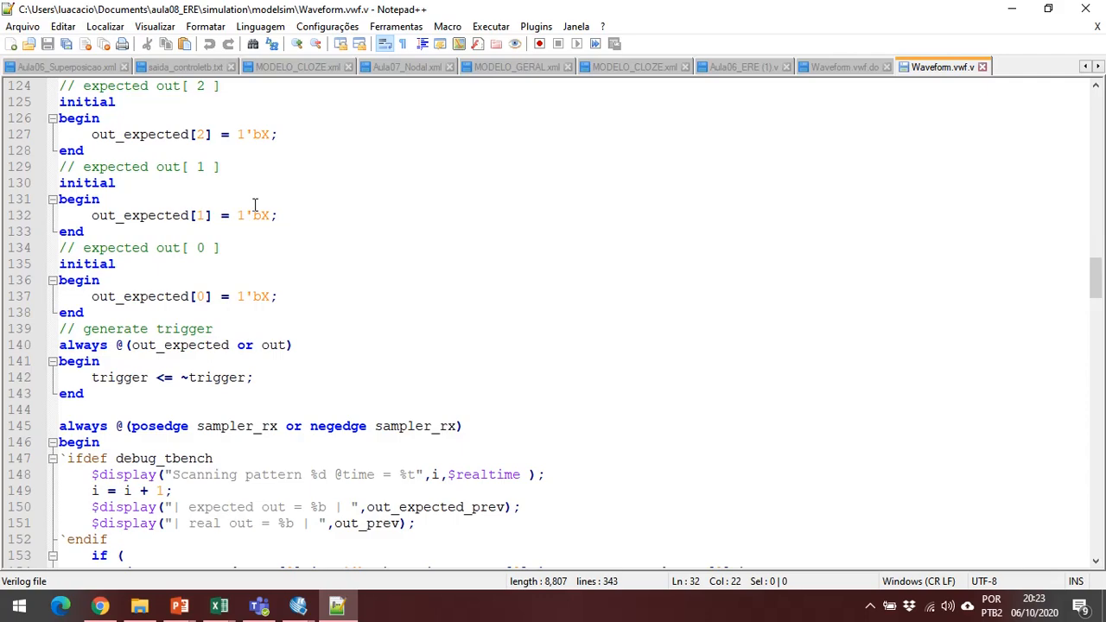
scroll(259, 217, down, 12)
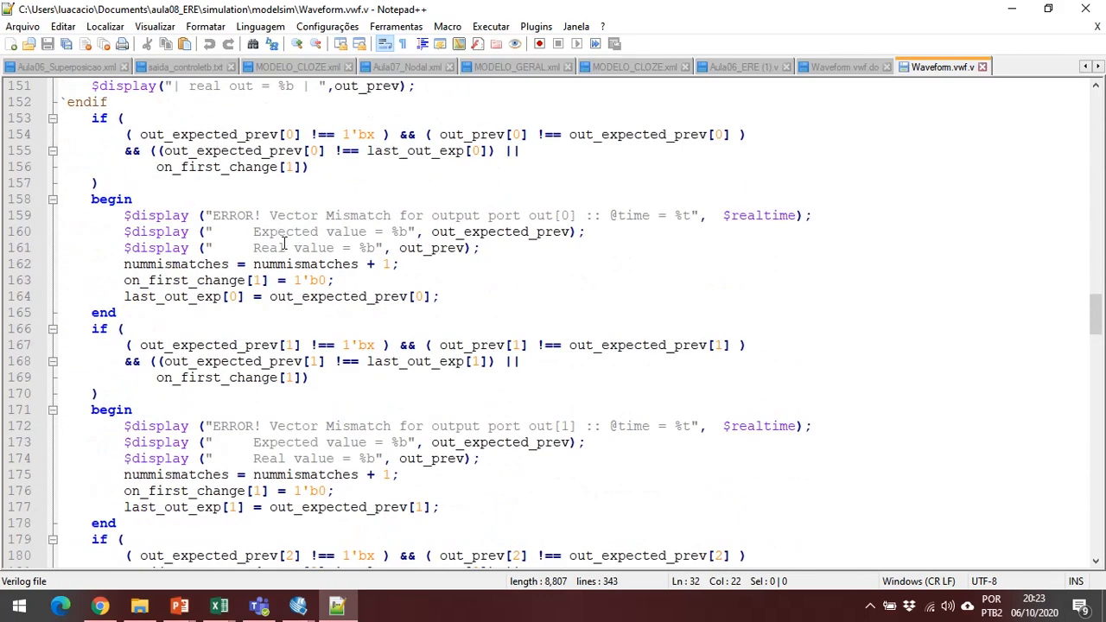
scroll(284, 232, down, 11)
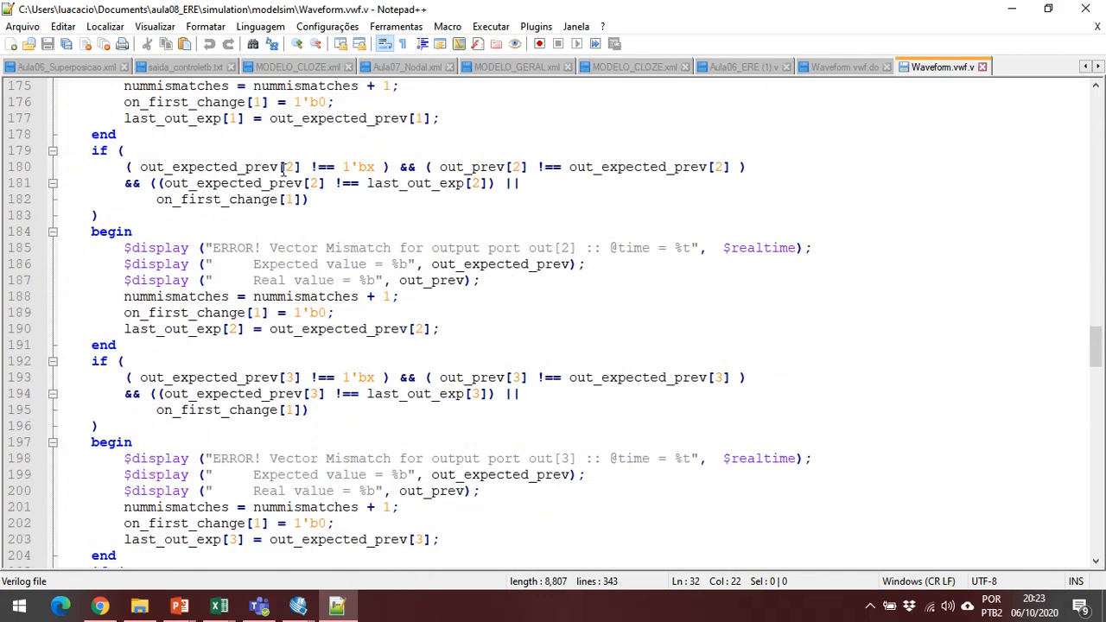
scroll(284, 165, down, 14)
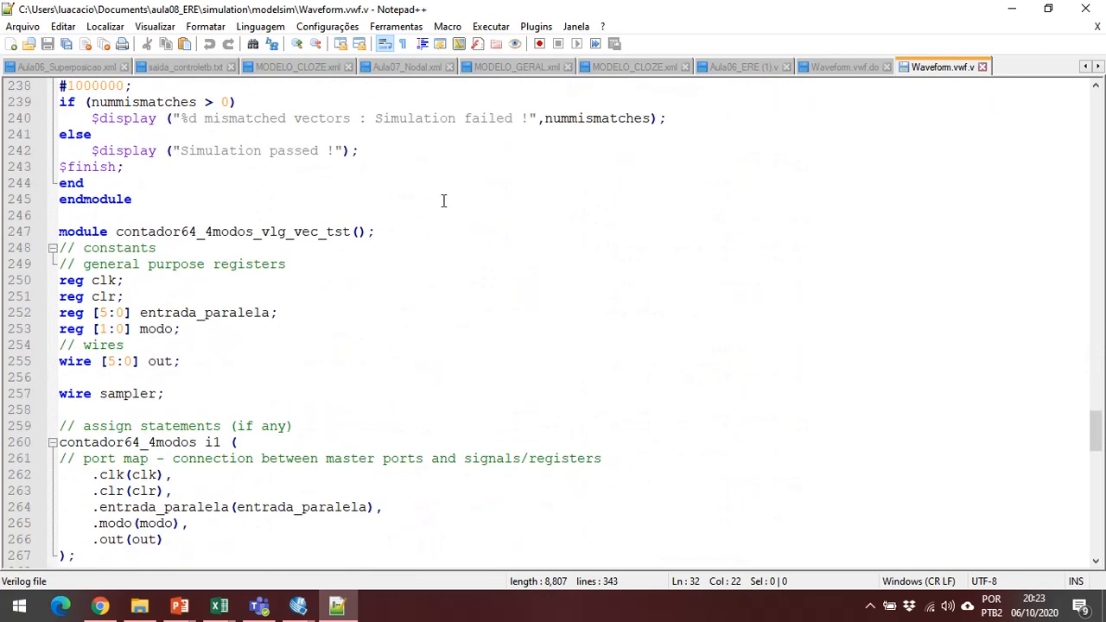
scroll(443, 201, up, 1)
scroll(442, 199, up, 2)
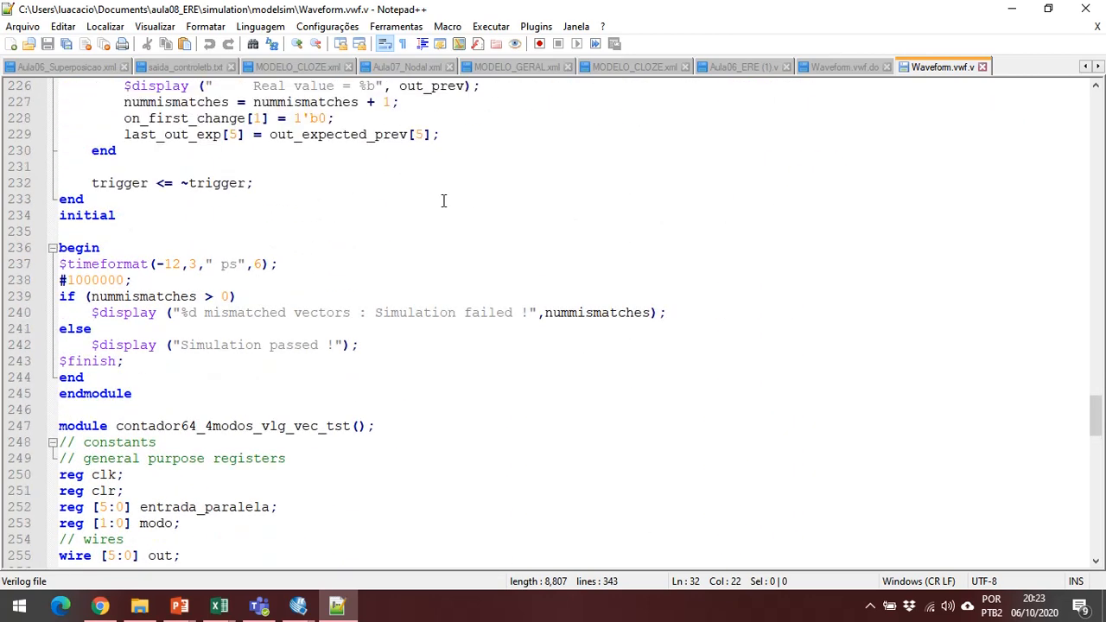
Examine the clk, clr, entrada_paralela and modo stimuli in the contador64_4modos_vlg_vec_tst module, and close Notepad++.
scroll(439, 227, down, 12)
scroll(346, 259, up, 4)
scroll(509, 276, down, 8)
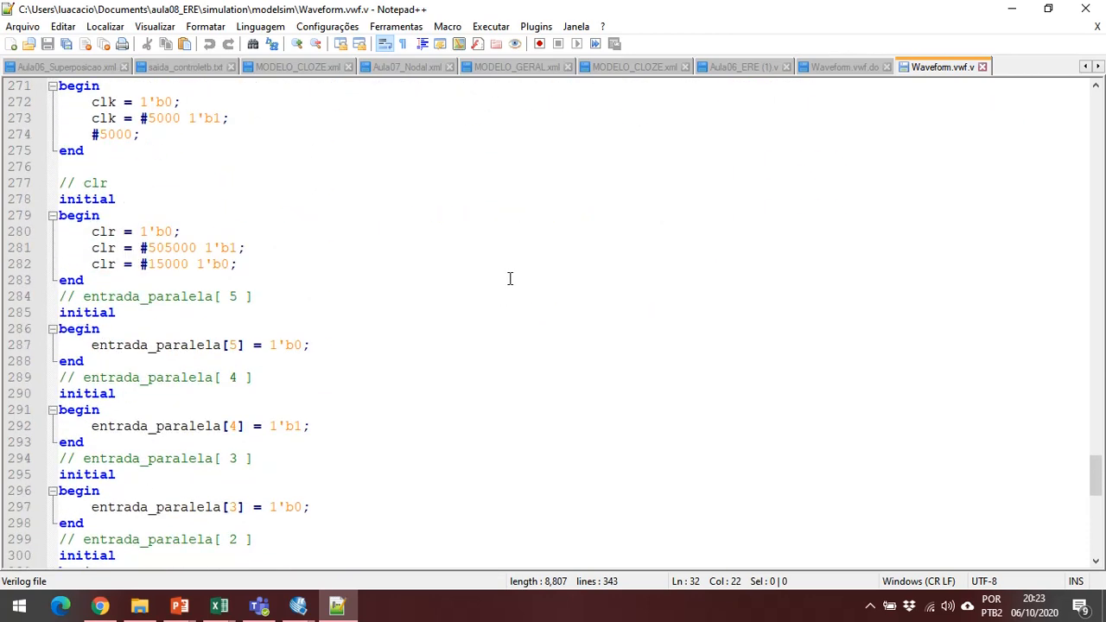
scroll(612, 390, up, 2)
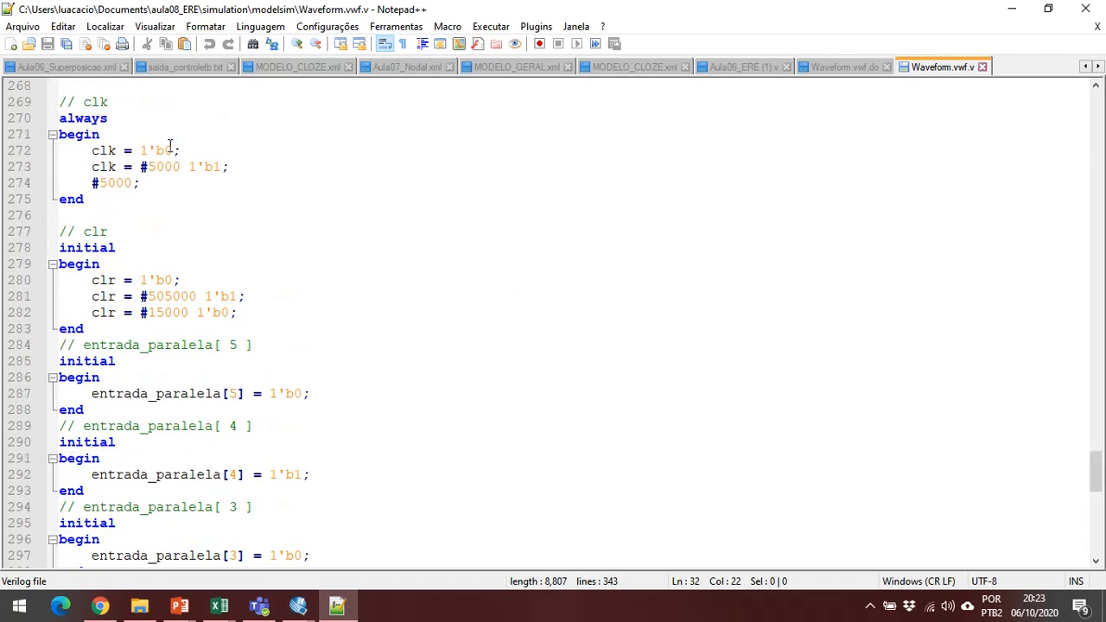
scroll(272, 375, down, 3)
scroll(272, 375, down, 2)
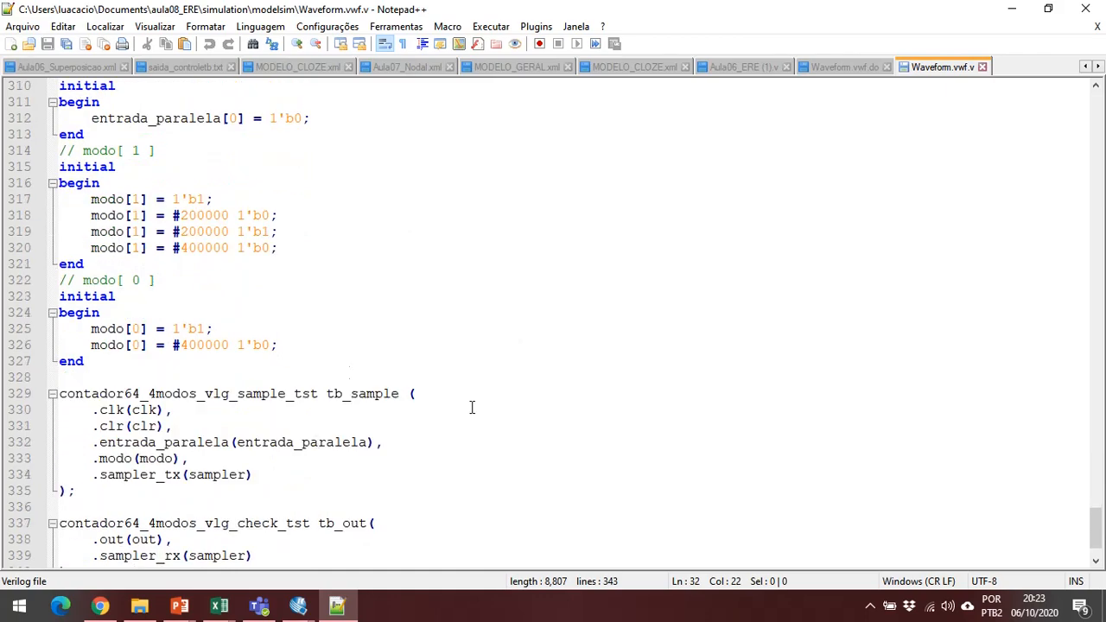
scroll(444, 219, down, 2)
scroll(444, 296, up, 20)
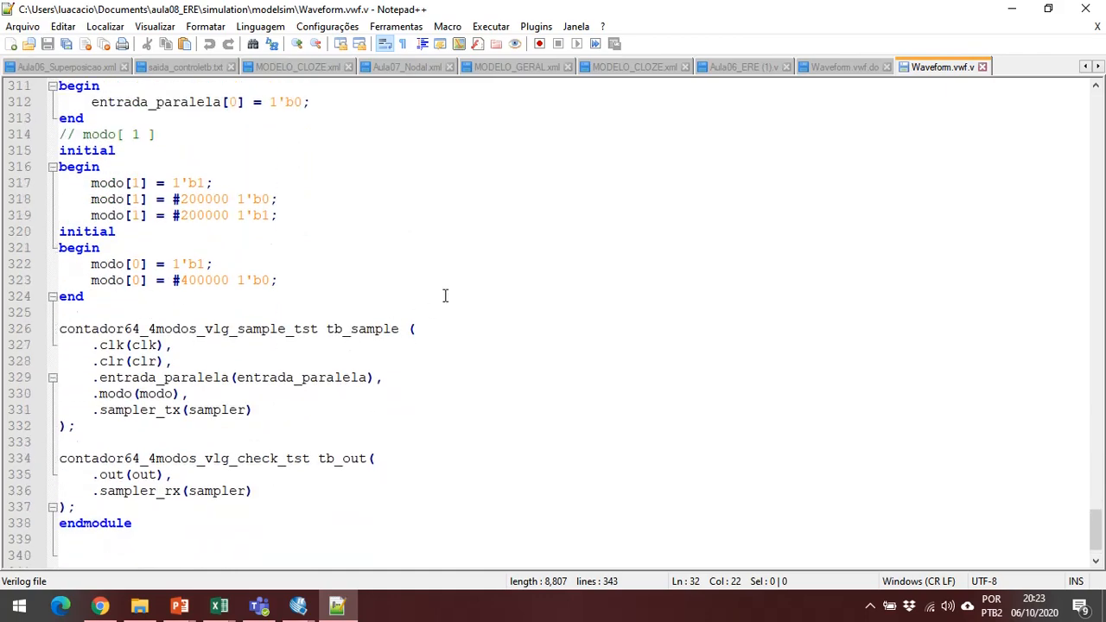
scroll(445, 296, up, 20)
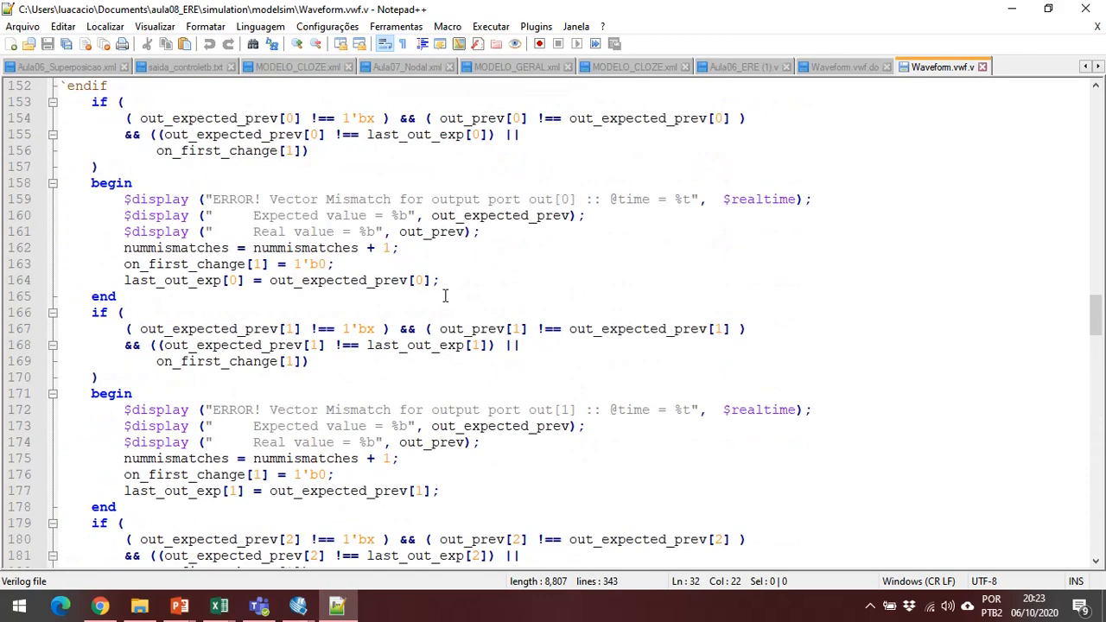
scroll(447, 295, up, 20)
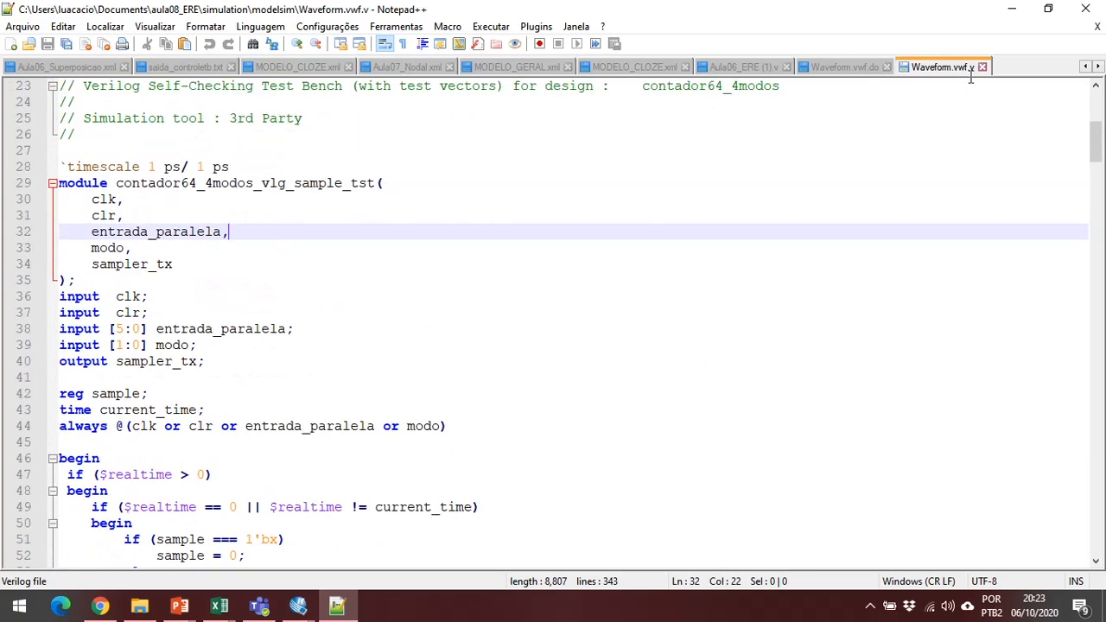
click(1091, 7)
Close the Simulation Flow window and switch to the Simulation Waveform Editor showing Waveform.vwf.
mouse_move(299, 604)
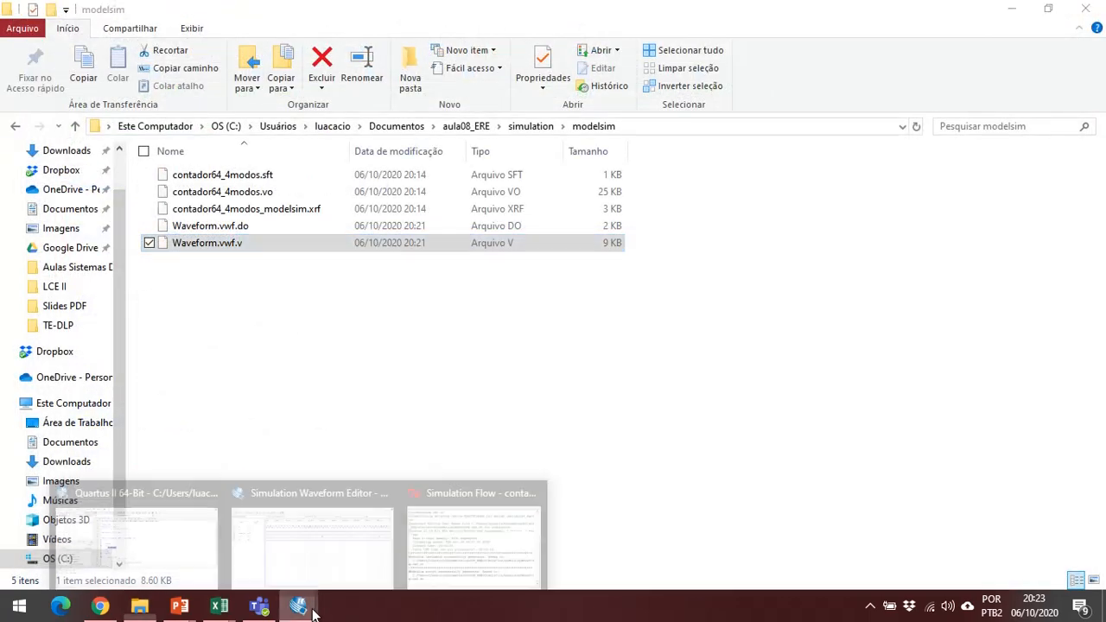
click(453, 535)
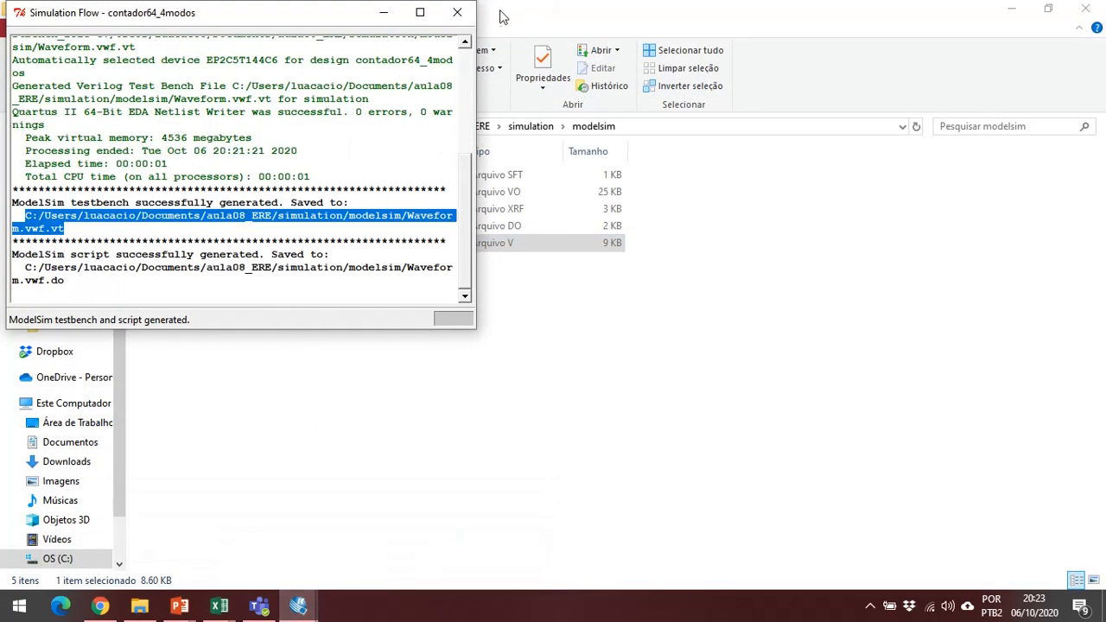
click(471, 13)
mouse_move(299, 605)
click(426, 528)
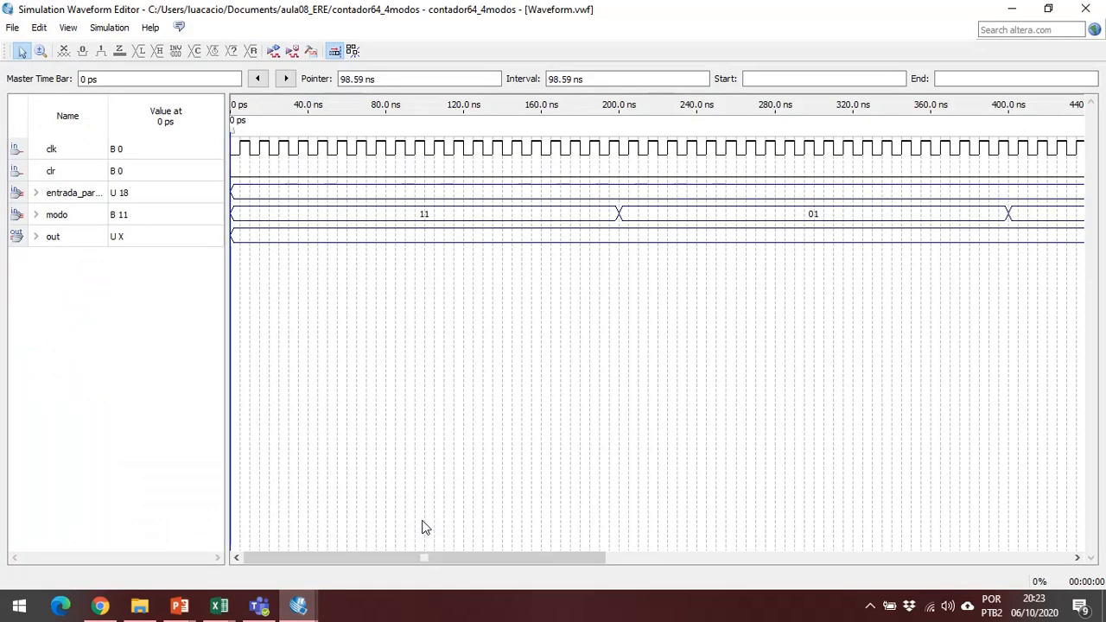